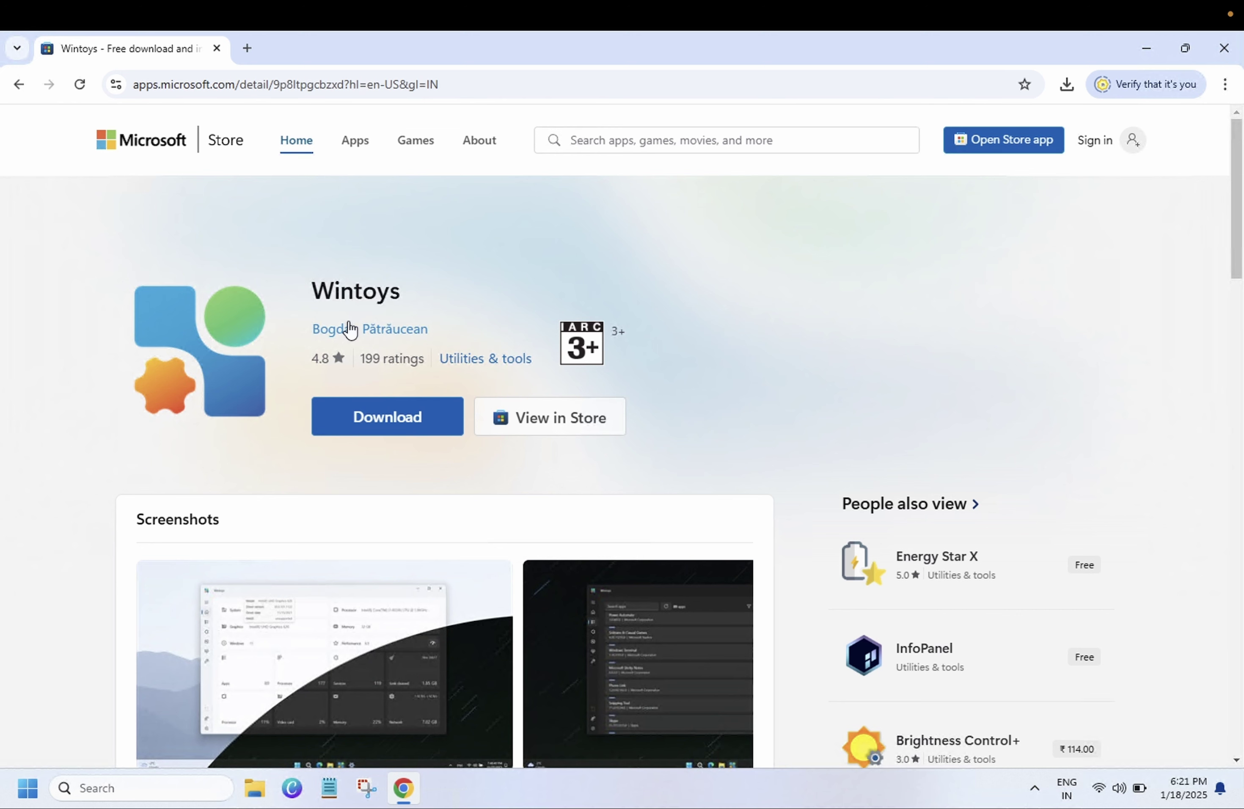
{"action": "left_click_drag", "start_coordinate": [313, 291], "coordinate": [399, 296]}
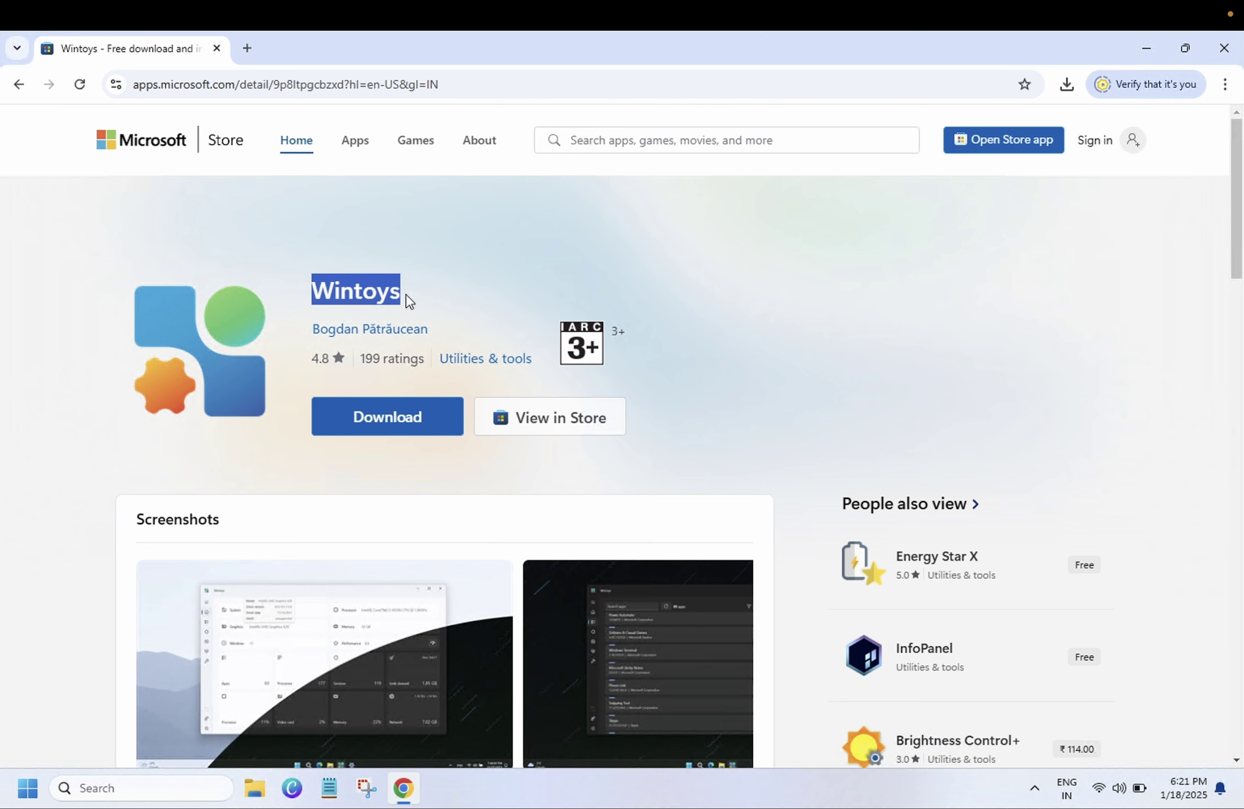
{"action": "left_click", "coordinate": [409, 301]}
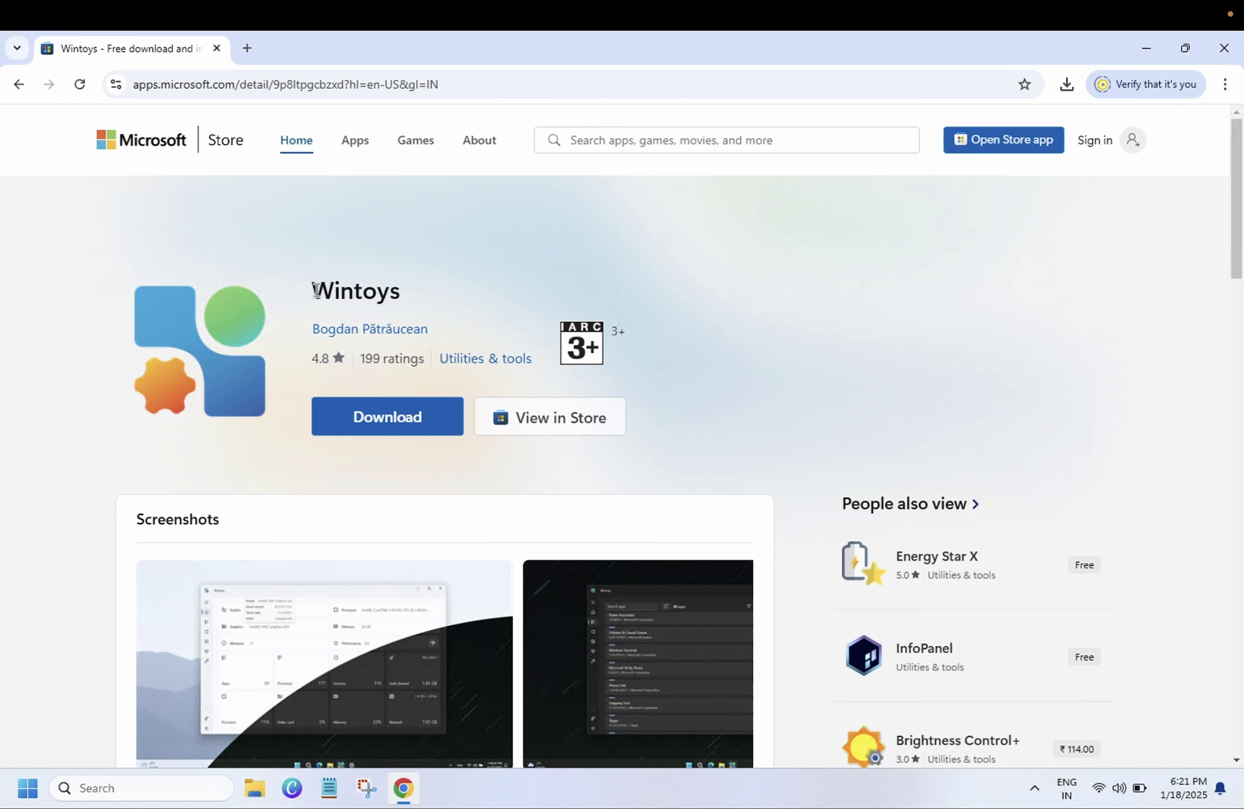
{"action": "left_click_drag", "start_coordinate": [313, 292], "coordinate": [405, 298]}
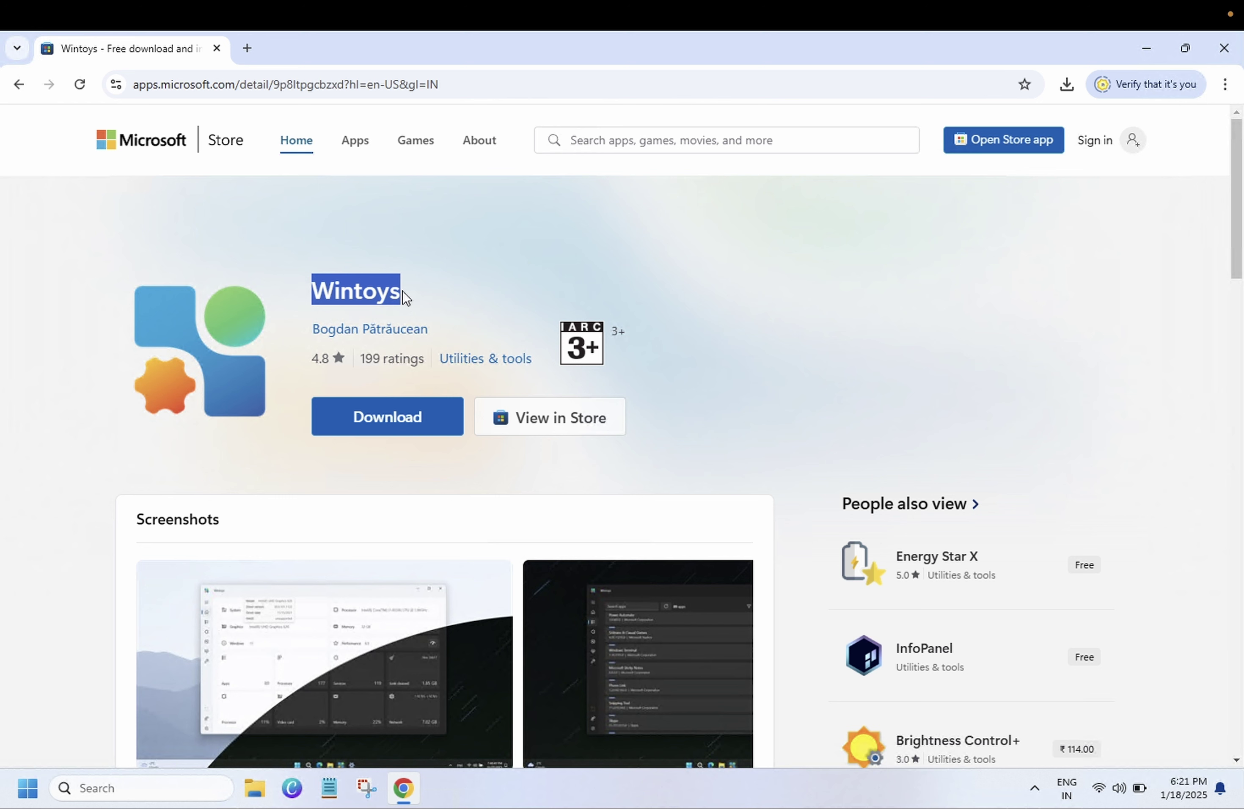
{"action": "left_click", "coordinate": [414, 300]}
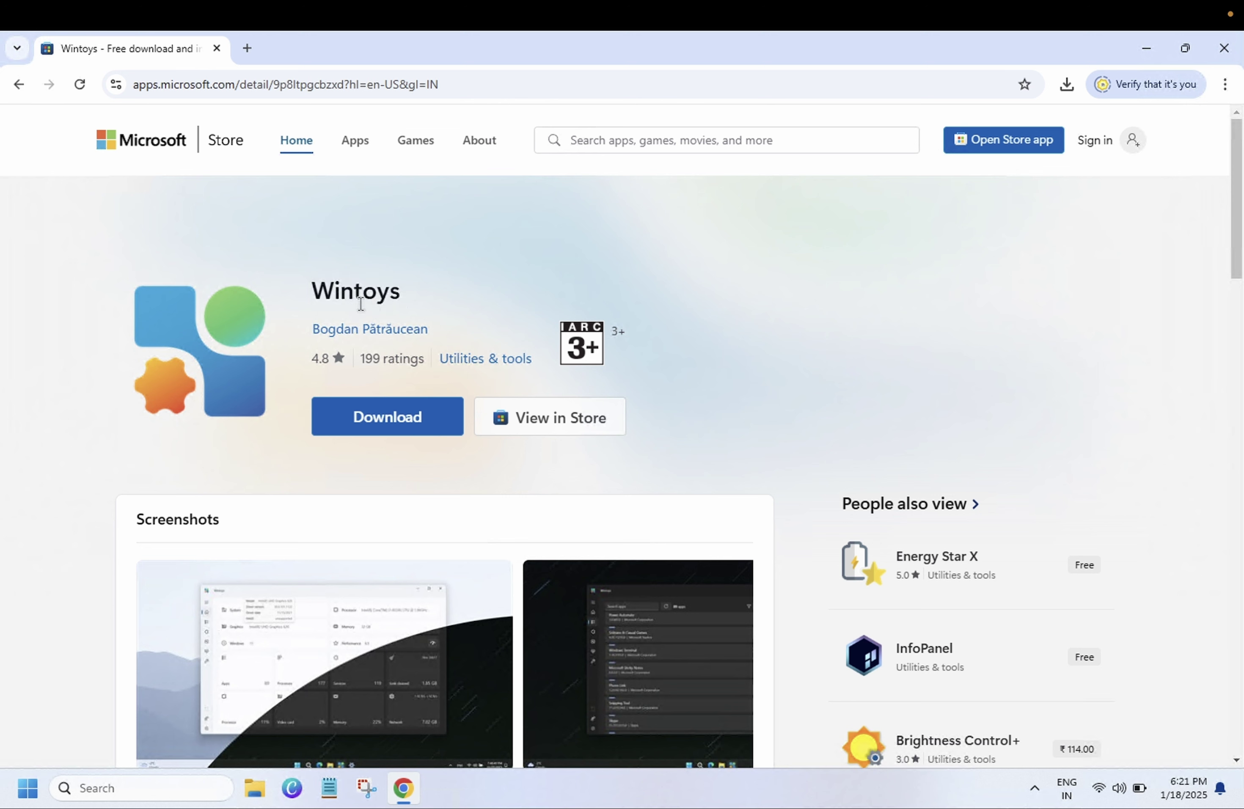
{"action": "left_click_drag", "start_coordinate": [314, 292], "coordinate": [389, 296]}
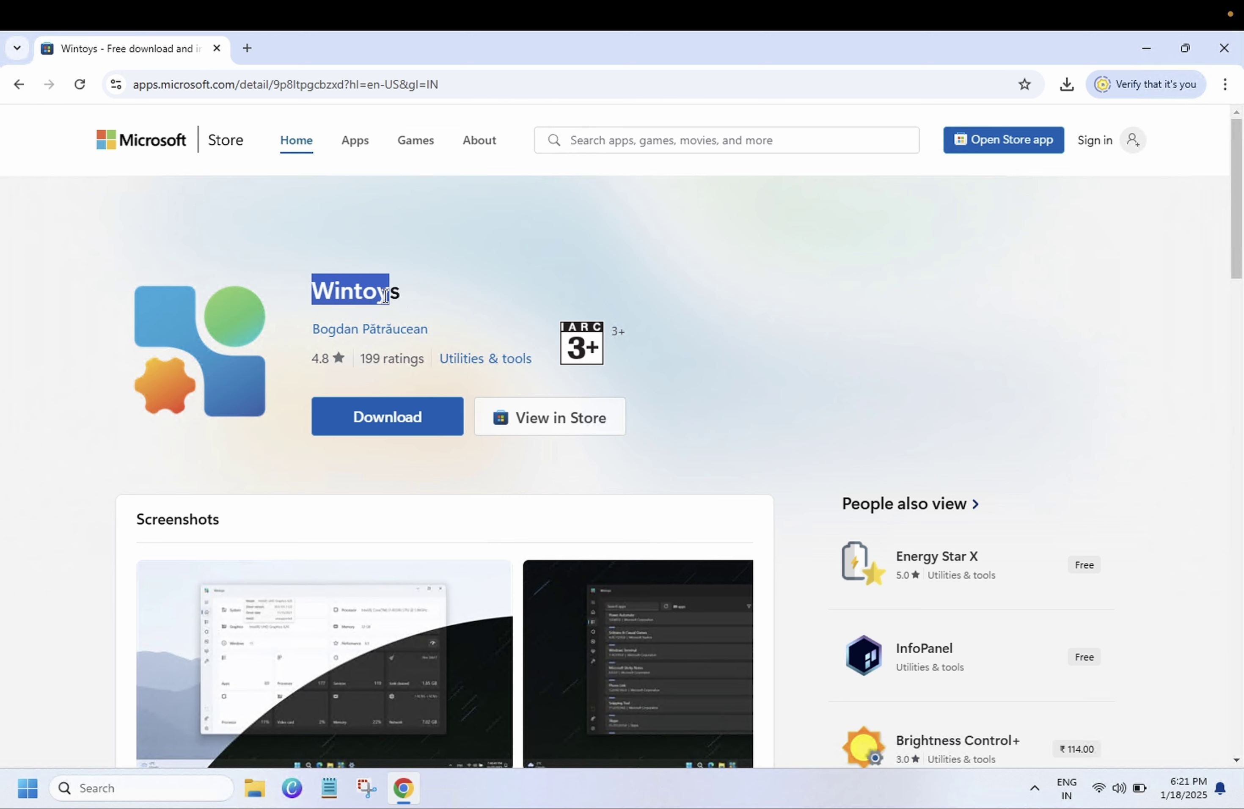
{"action": "left_click", "coordinate": [390, 296]}
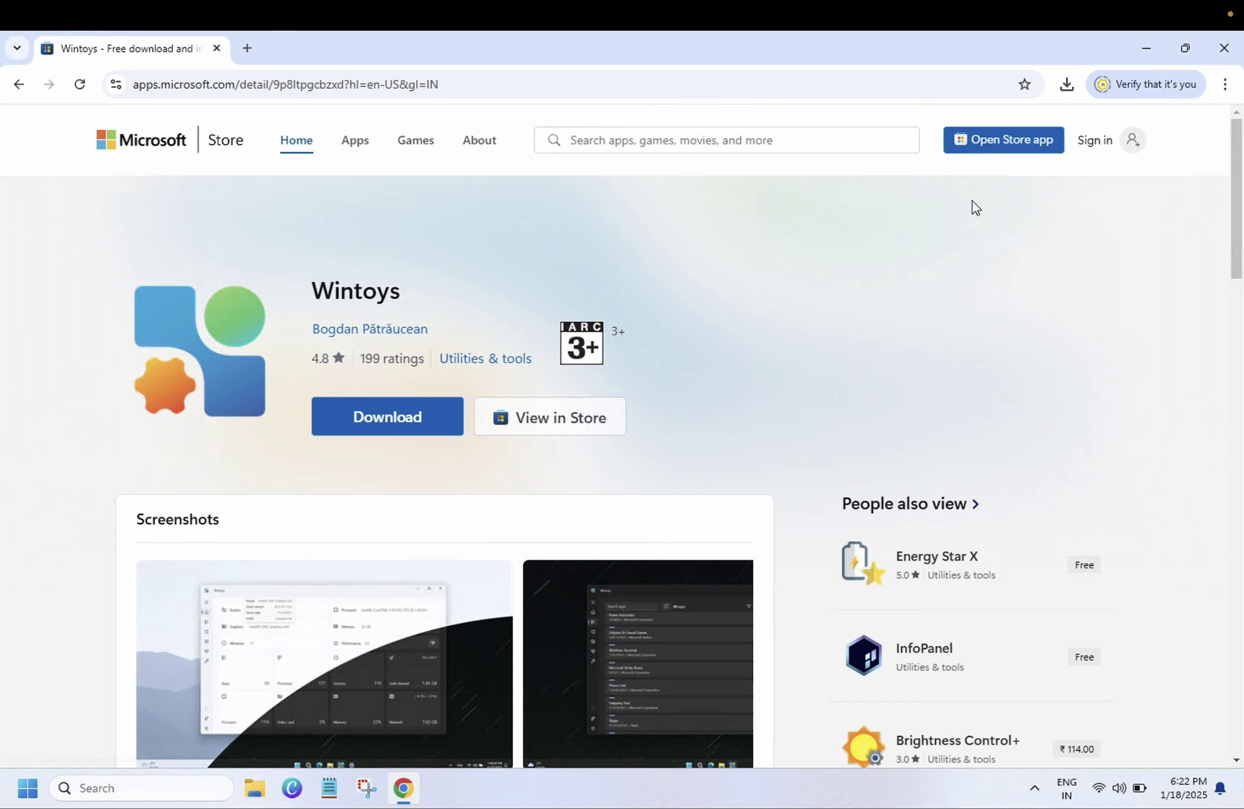
Step: Close the browser and launch the Wintoys app by searching for it in Windows
{"action": "left_click", "coordinate": [1224, 48]}
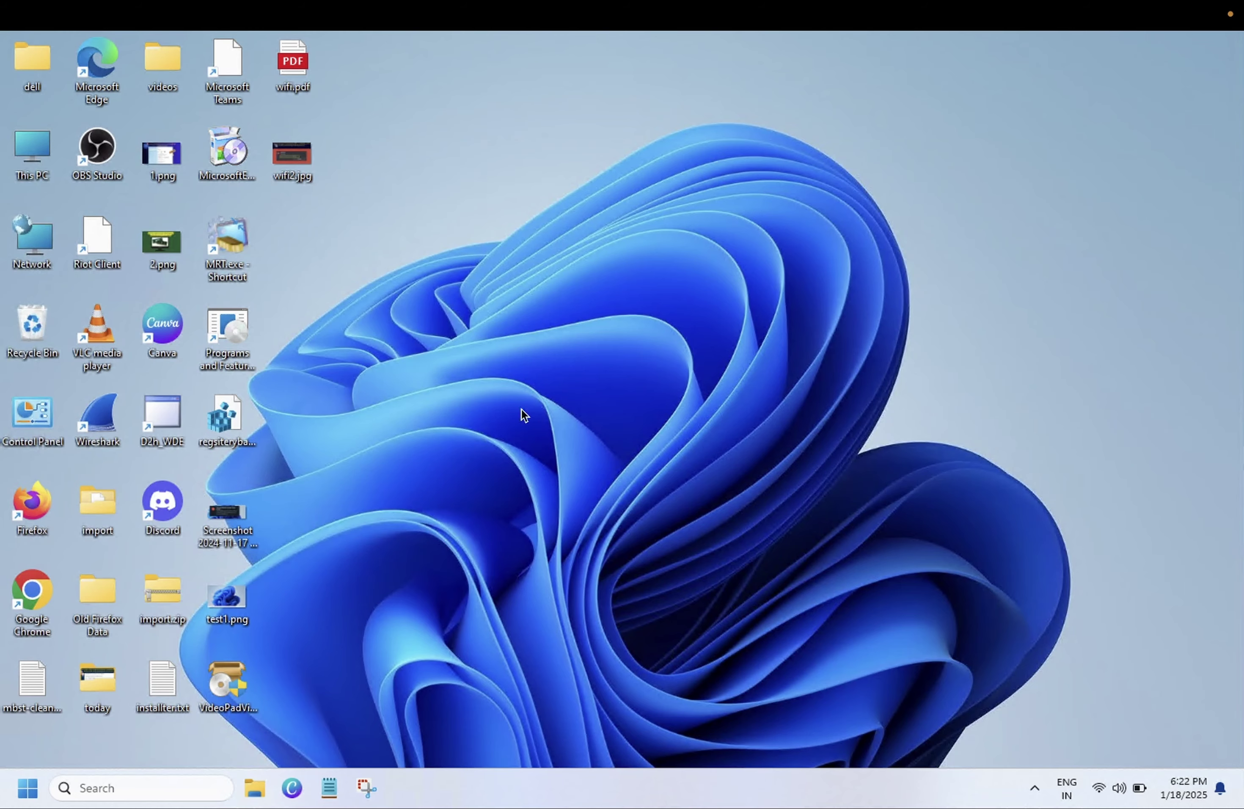
{"action": "left_click", "coordinate": [154, 788]}
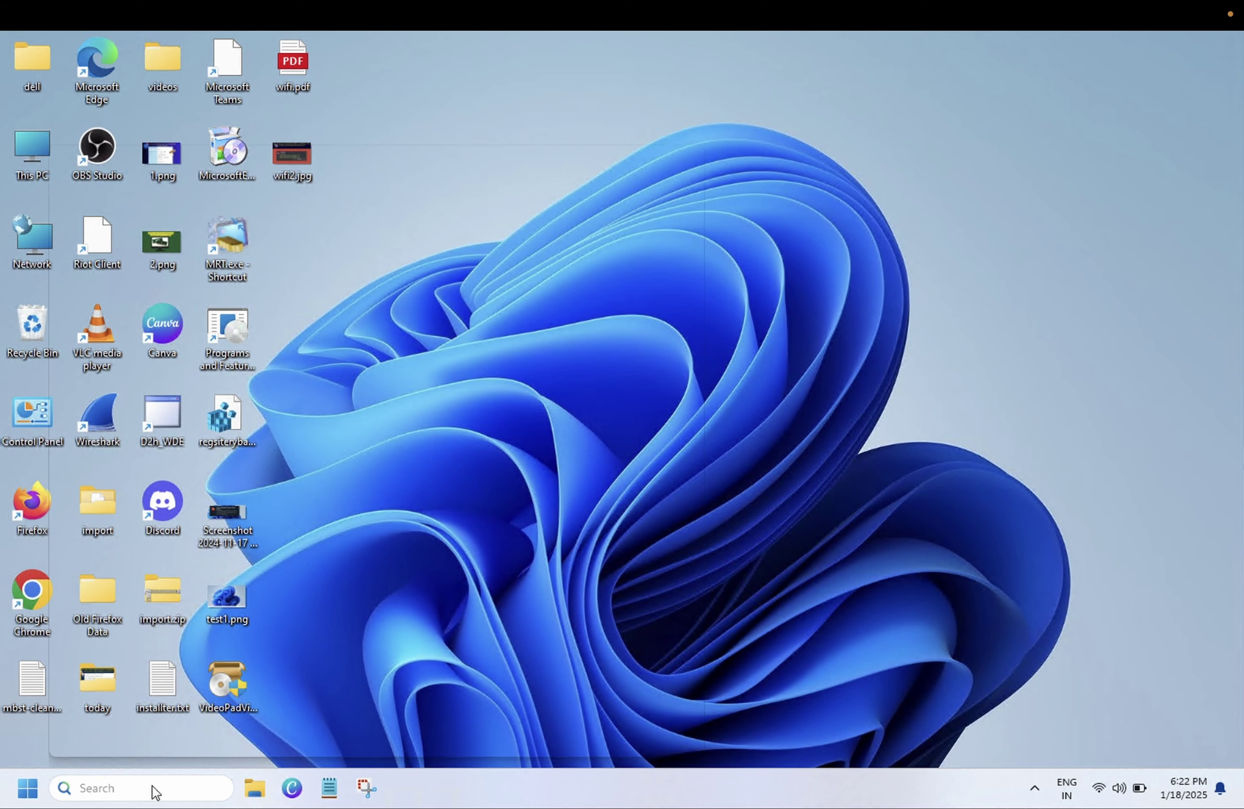
{"action": "type", "text": "win"}
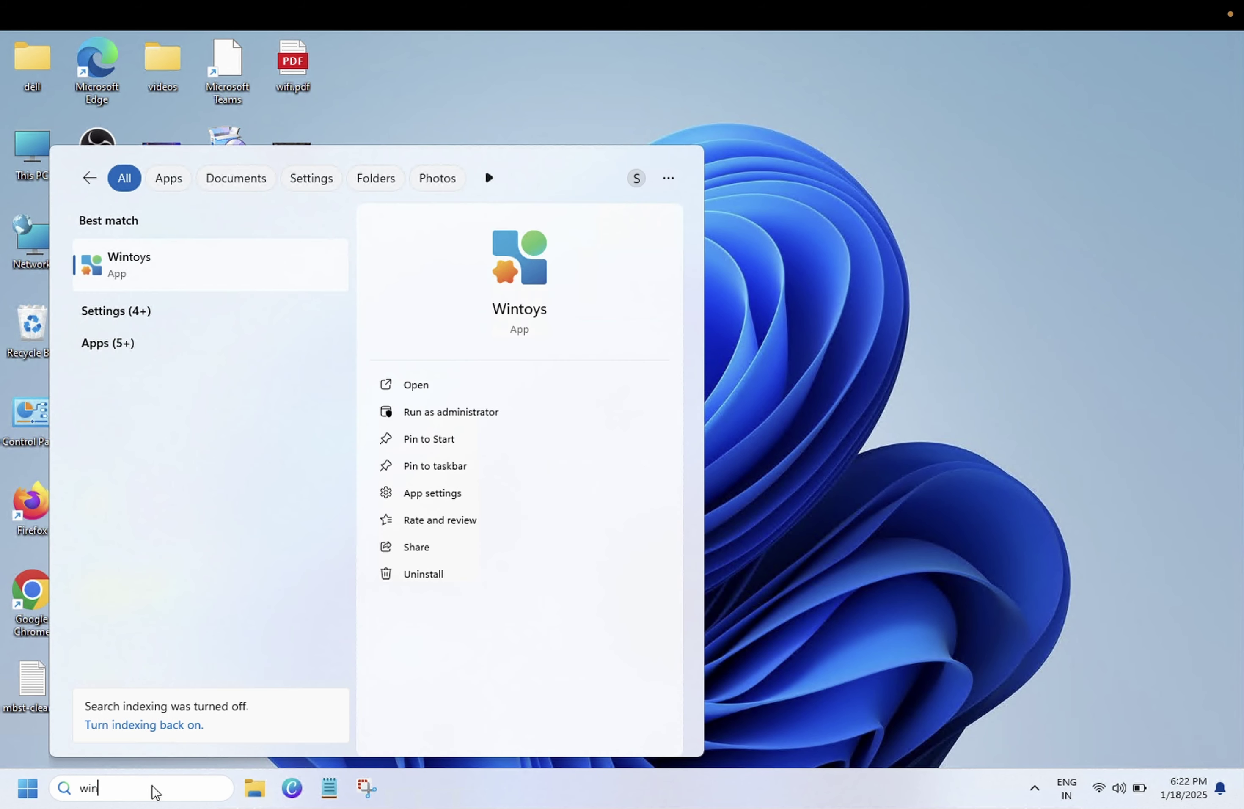
{"action": "type", "text": "t"}
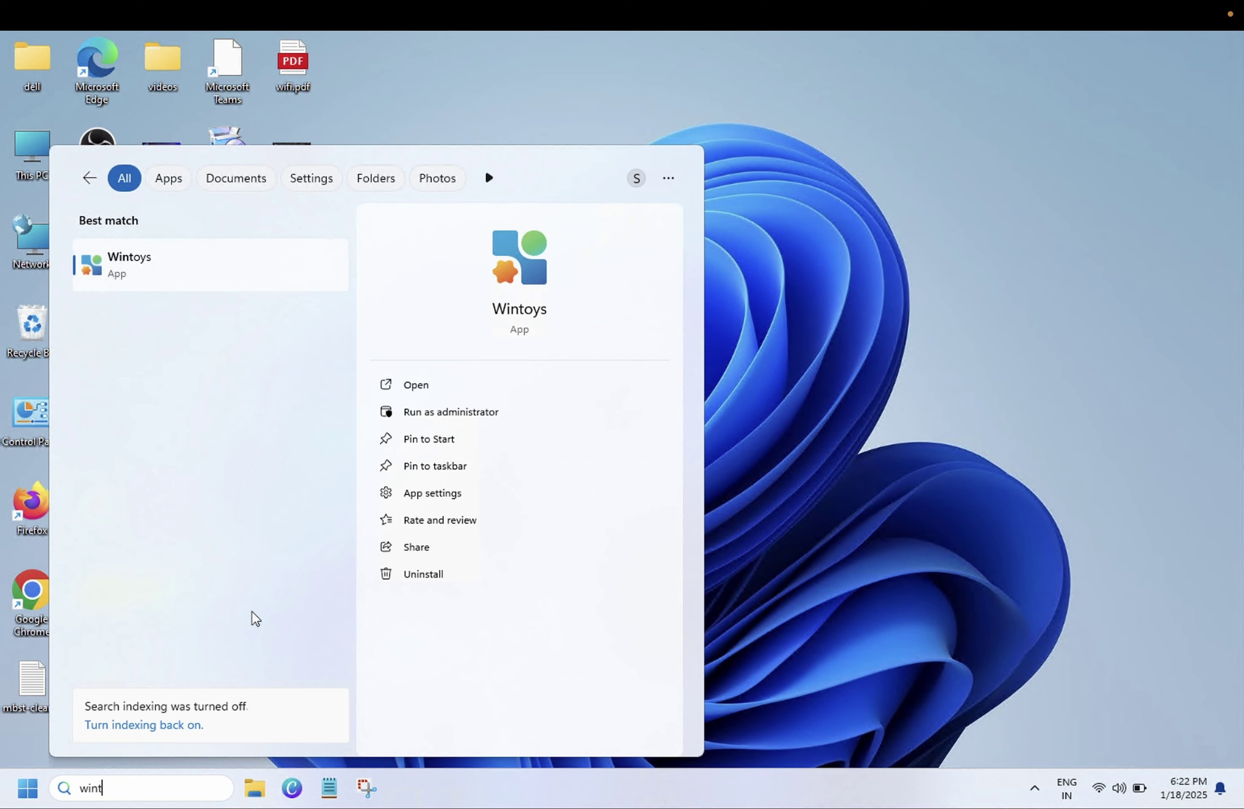
{"action": "left_click", "coordinate": [260, 274]}
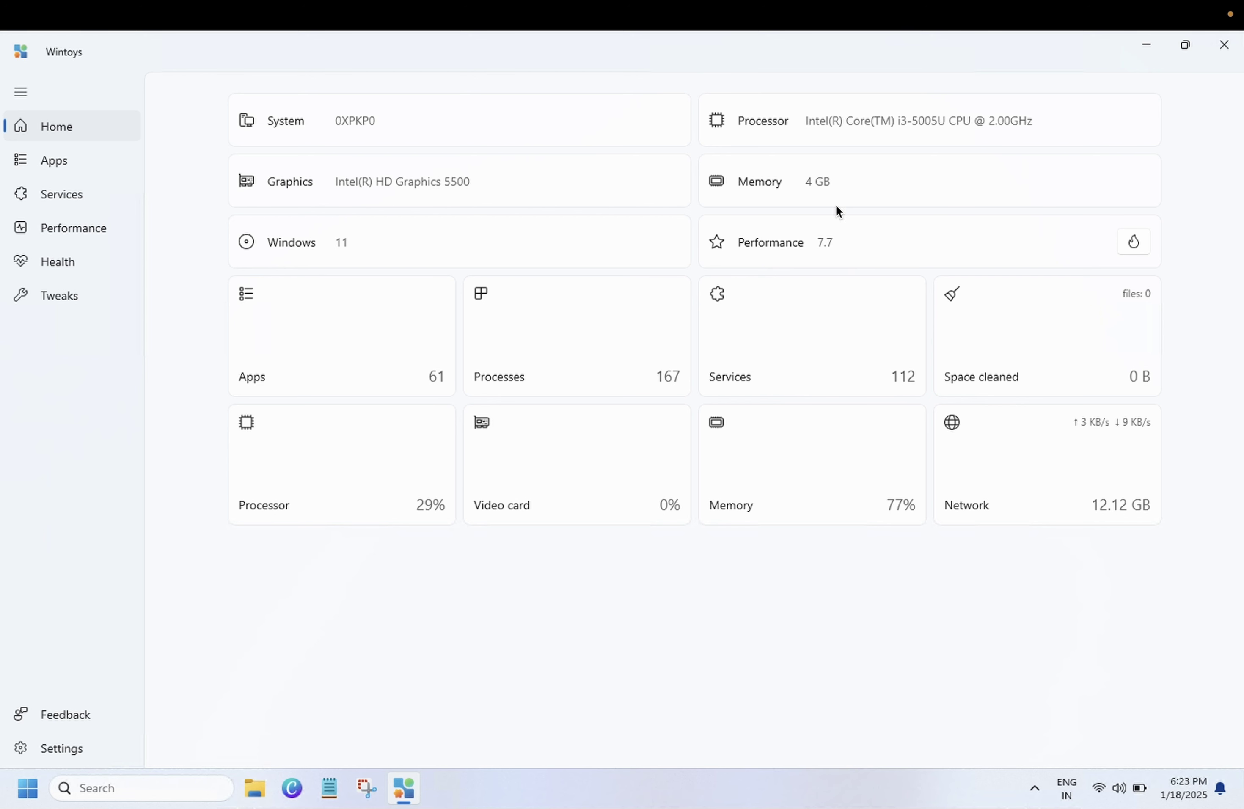
Step: Find PC Manager in the list of installed apps and uninstall it
{"action": "left_click", "coordinate": [54, 160]}
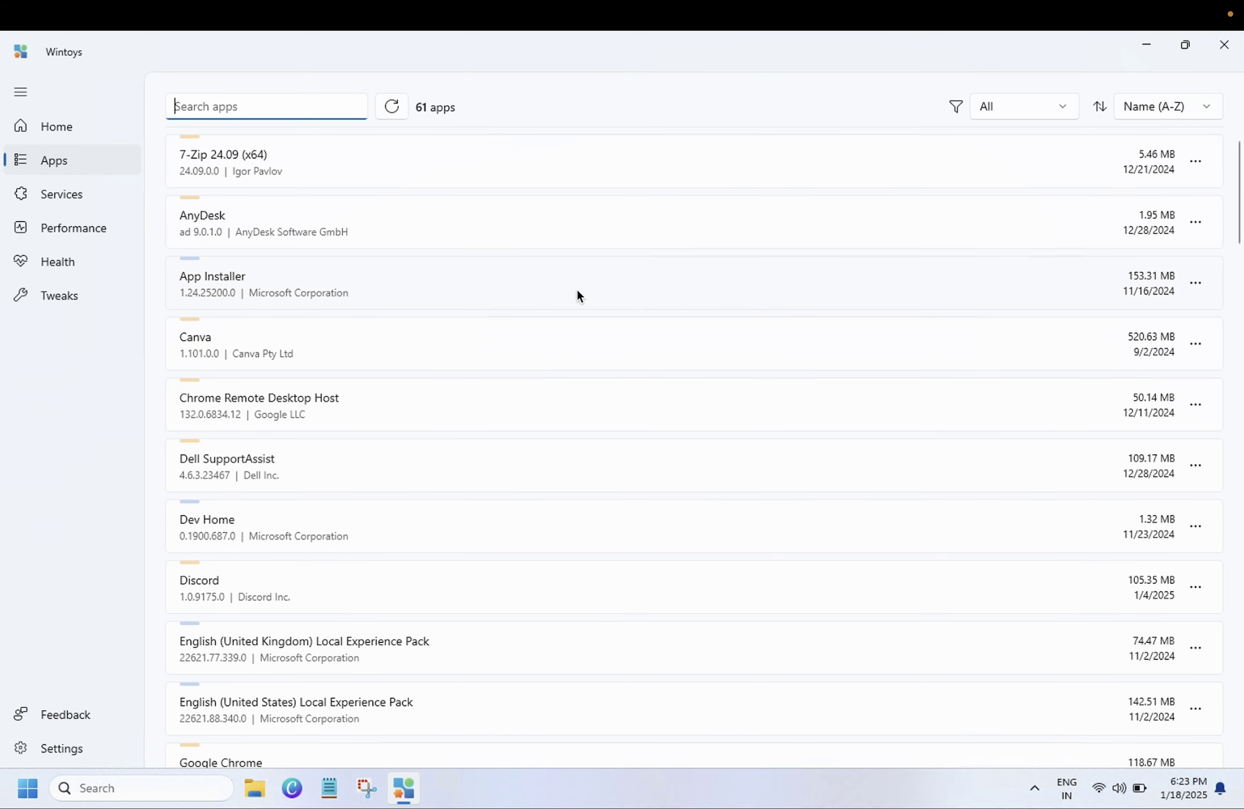
{"action": "scroll", "coordinate": [577, 294], "scroll_direction": "down", "scroll_amount": 6}
{"action": "scroll", "coordinate": [578, 293], "scroll_direction": "down", "scroll_amount": 15}
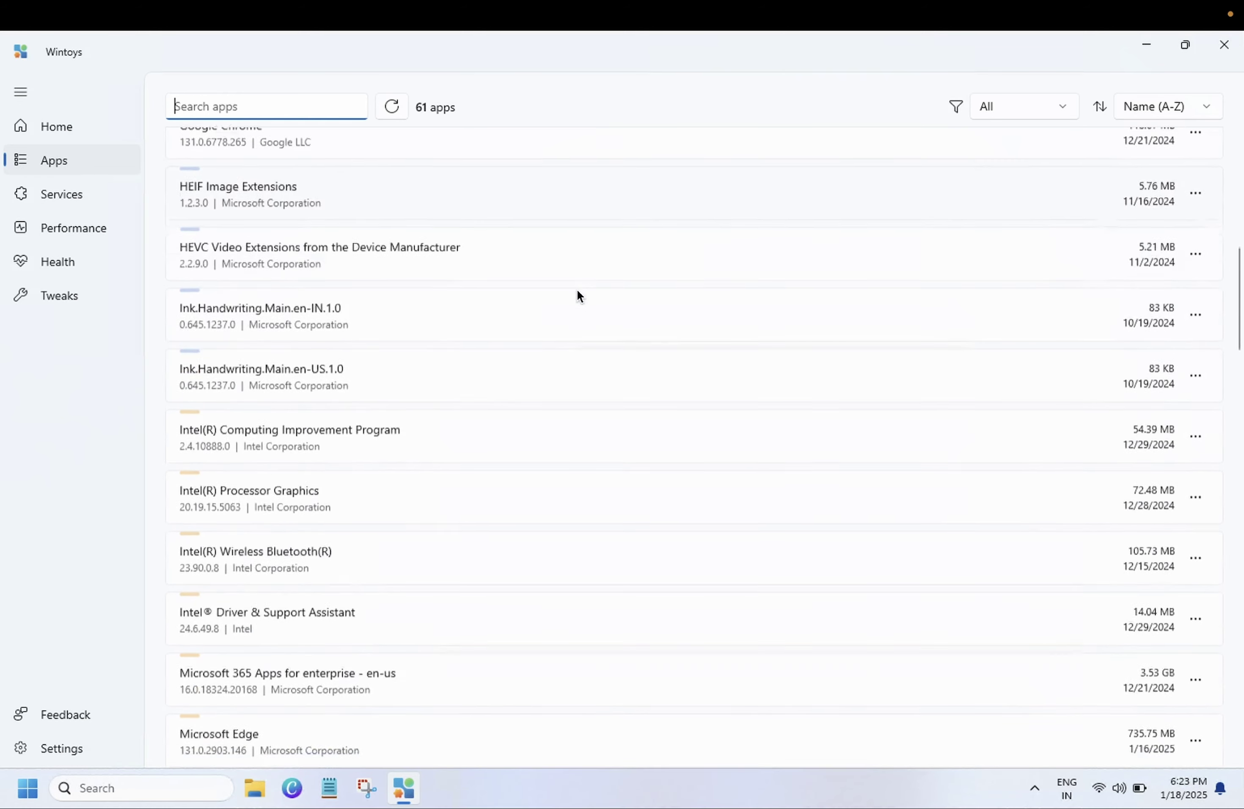
{"action": "scroll", "coordinate": [577, 295], "scroll_direction": "down", "scroll_amount": 1}
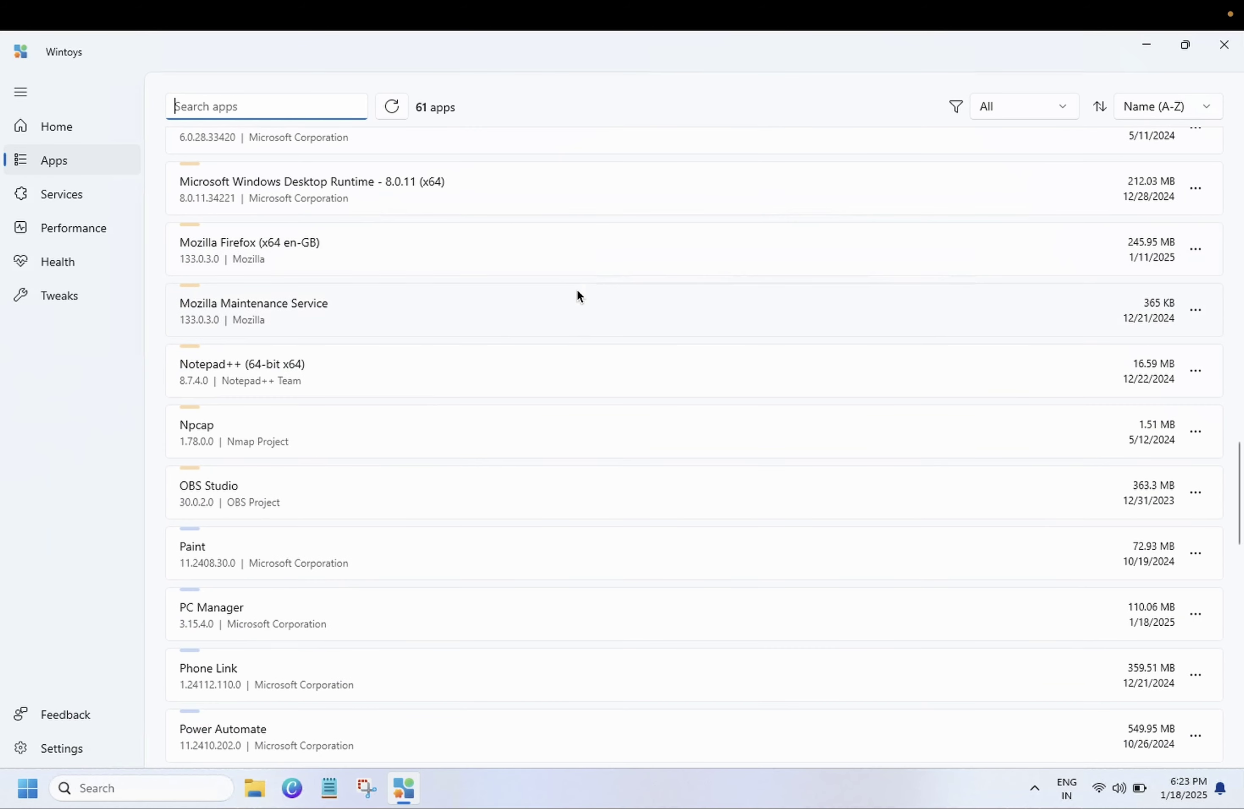
{"action": "scroll", "coordinate": [573, 317], "scroll_direction": "down", "scroll_amount": 4}
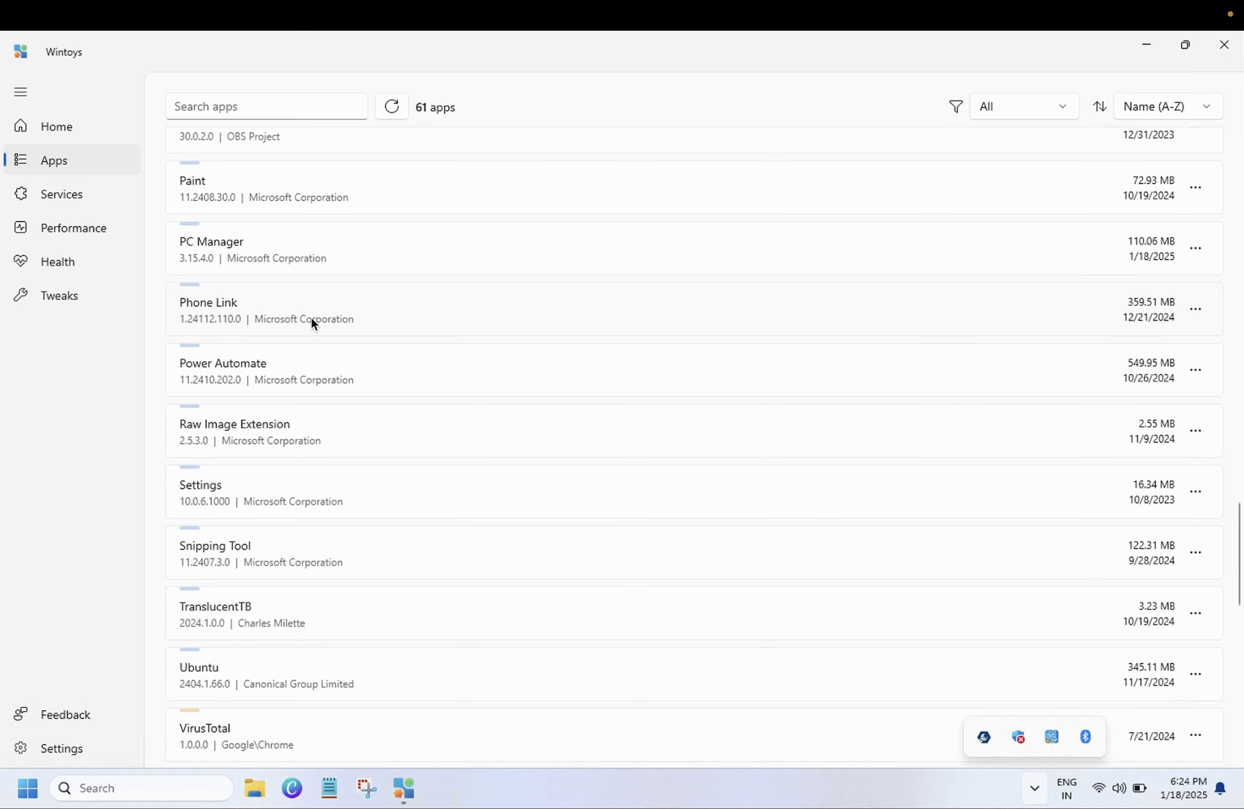
{"action": "left_click", "coordinate": [1193, 250]}
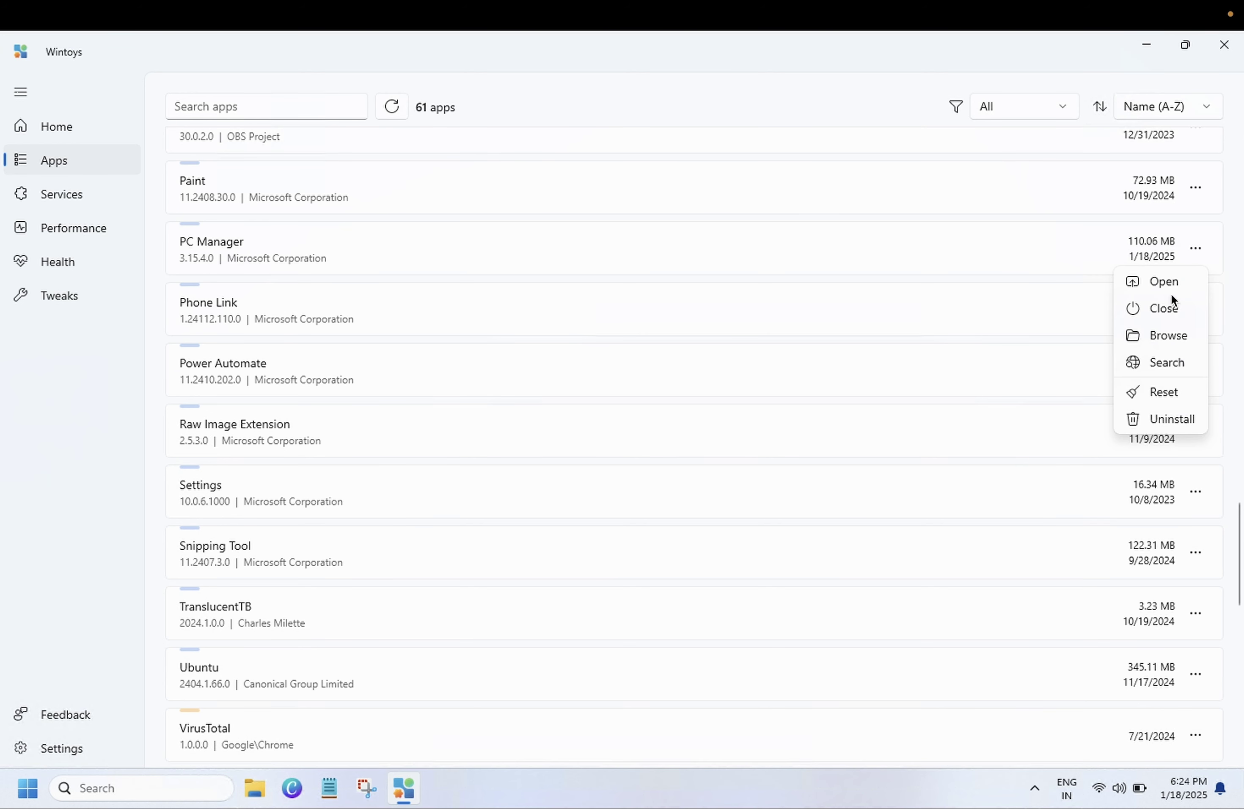
{"action": "left_click", "coordinate": [1165, 418]}
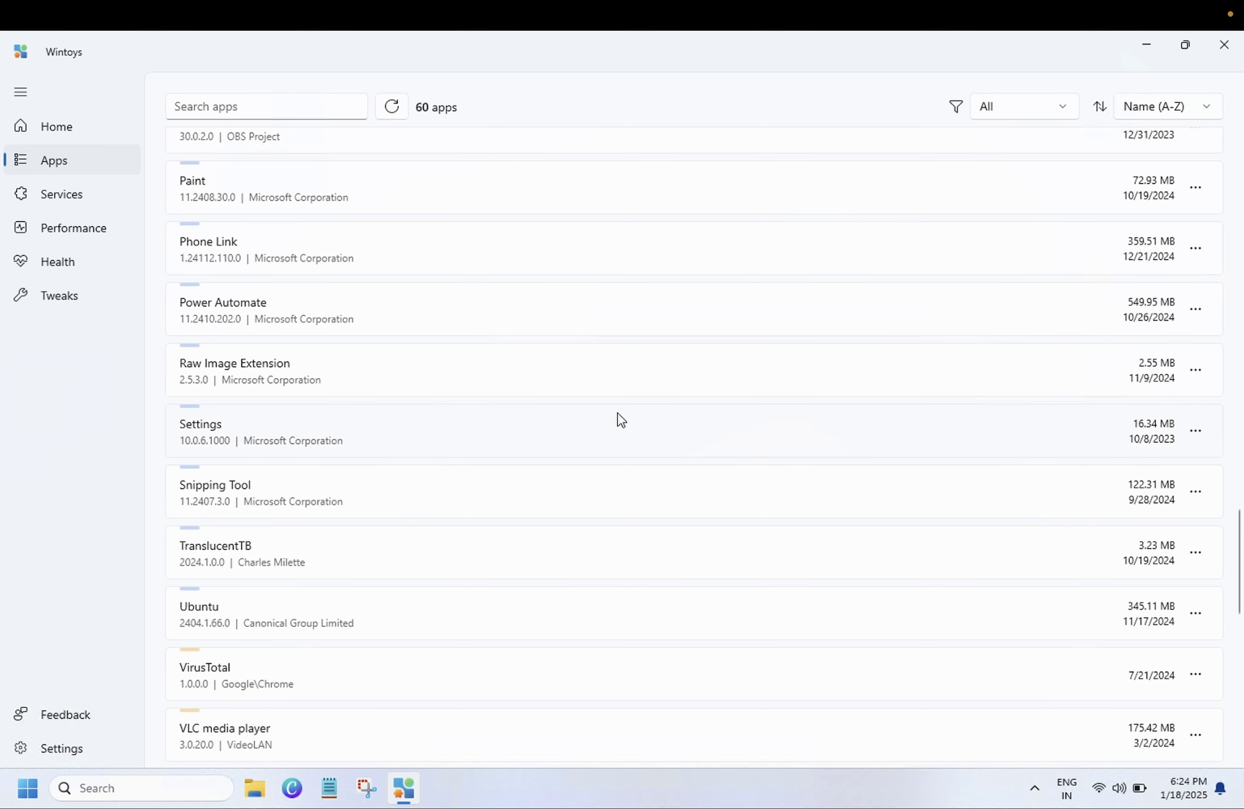
Step: Sort the list of installed apps by Newest
{"action": "scroll", "coordinate": [620, 419], "scroll_direction": "up", "scroll_amount": 10}
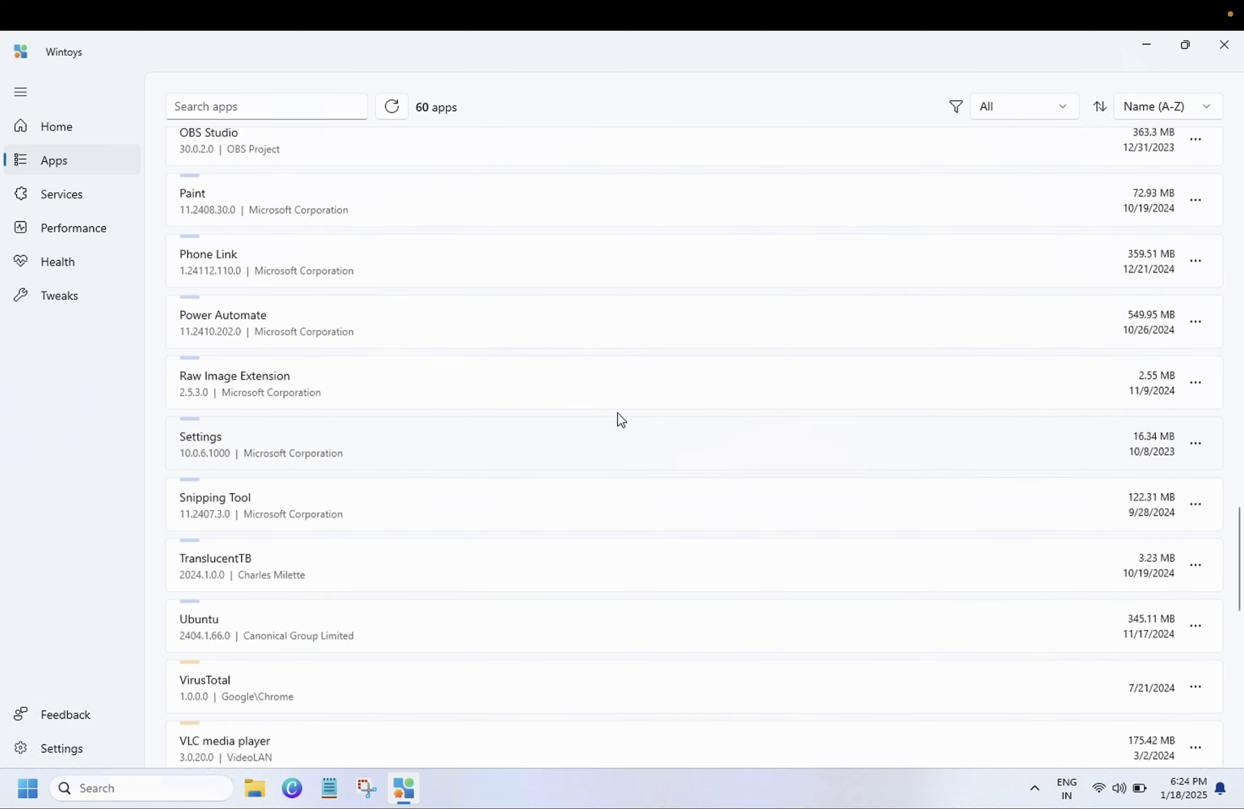
{"action": "scroll", "coordinate": [621, 419], "scroll_direction": "up", "scroll_amount": 20}
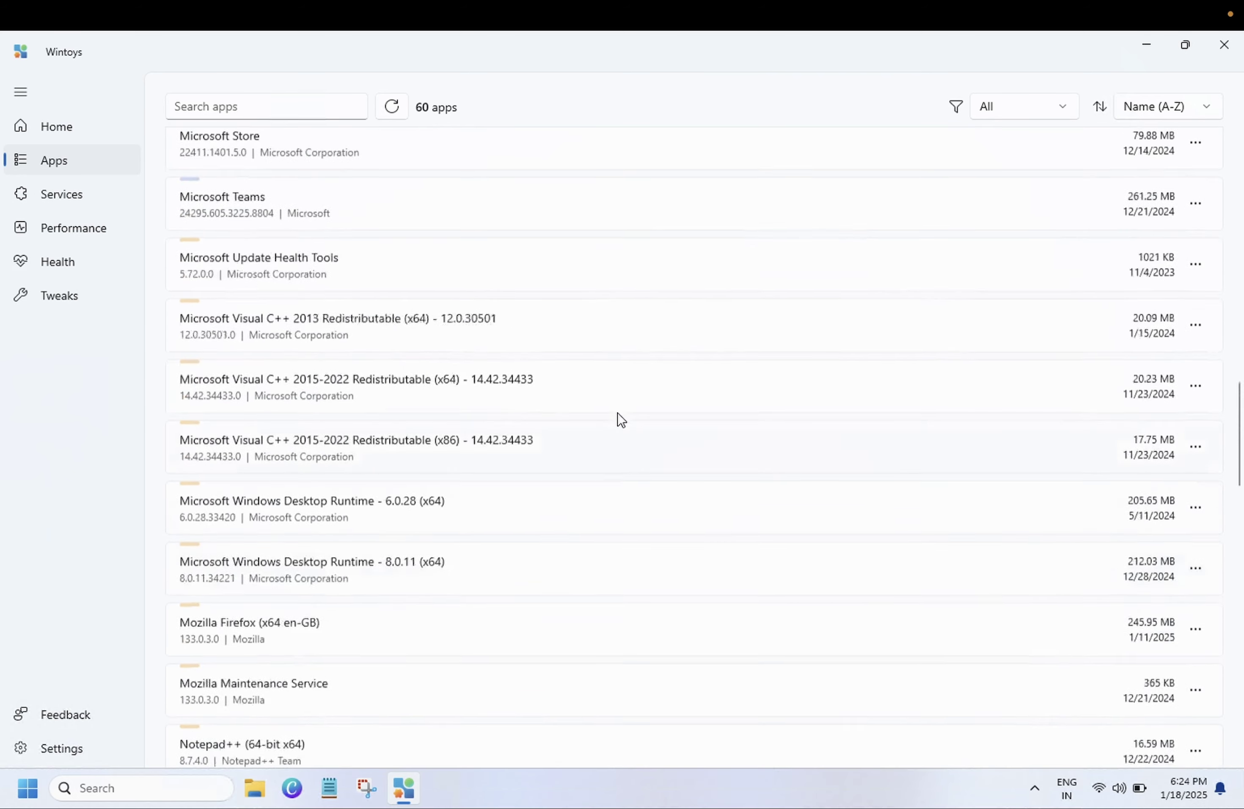
{"action": "scroll", "coordinate": [621, 419], "scroll_direction": "up", "scroll_amount": 1}
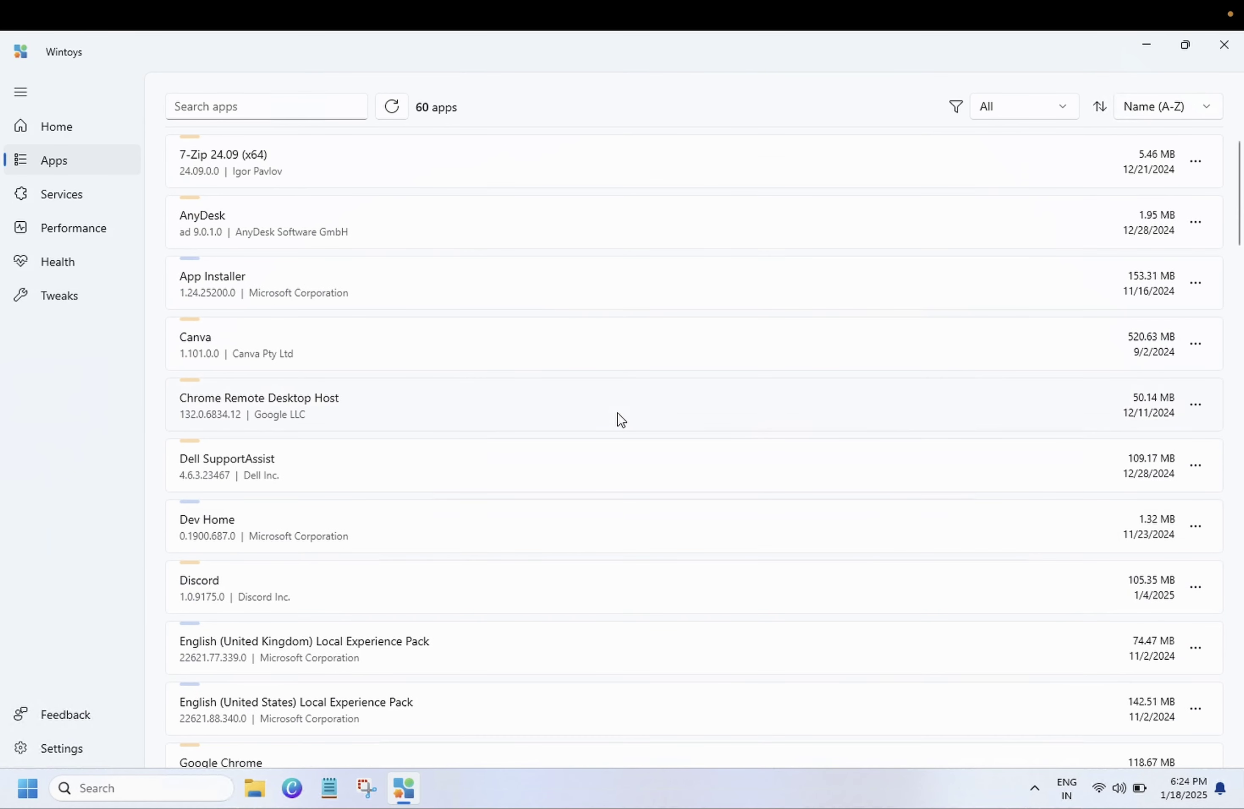
{"action": "scroll", "coordinate": [622, 420], "scroll_direction": "down", "scroll_amount": 1}
{"action": "scroll", "coordinate": [621, 420], "scroll_direction": "up", "scroll_amount": 1}
{"action": "left_click", "coordinate": [1207, 115]}
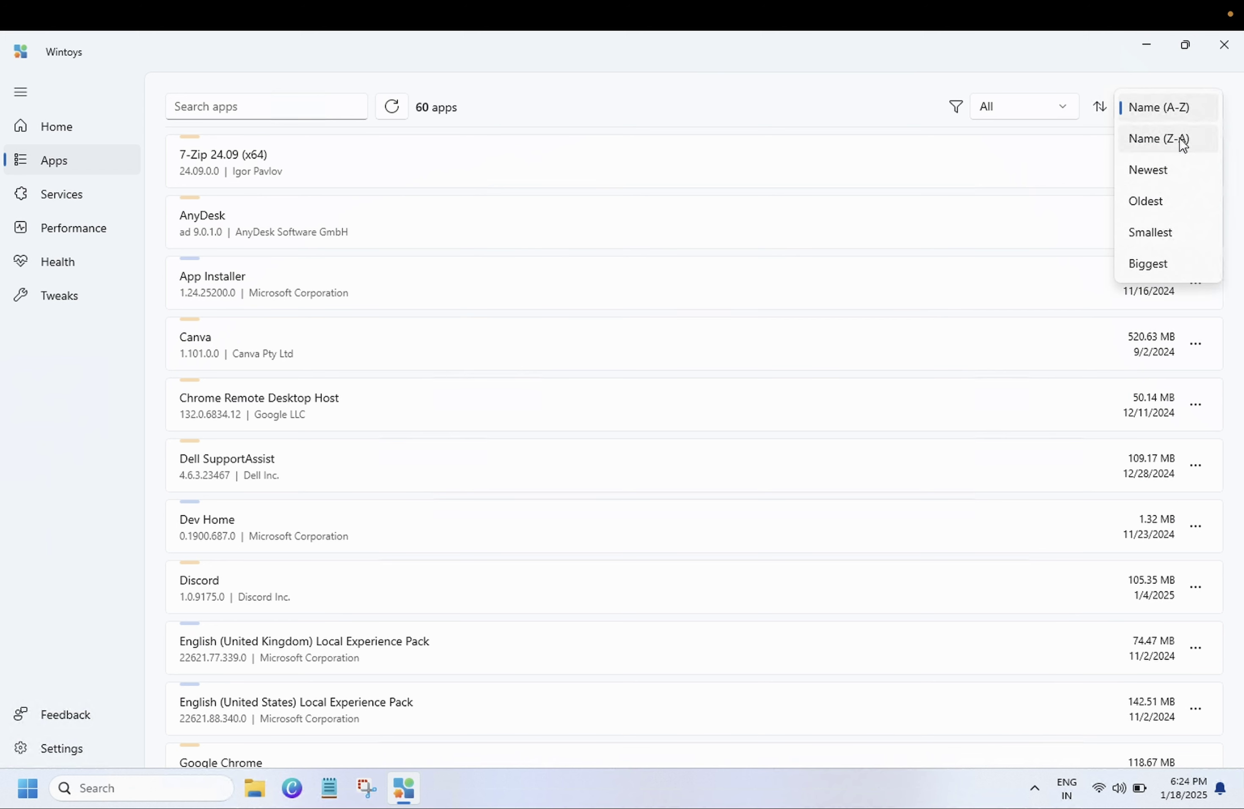
{"action": "left_click", "coordinate": [1161, 174]}
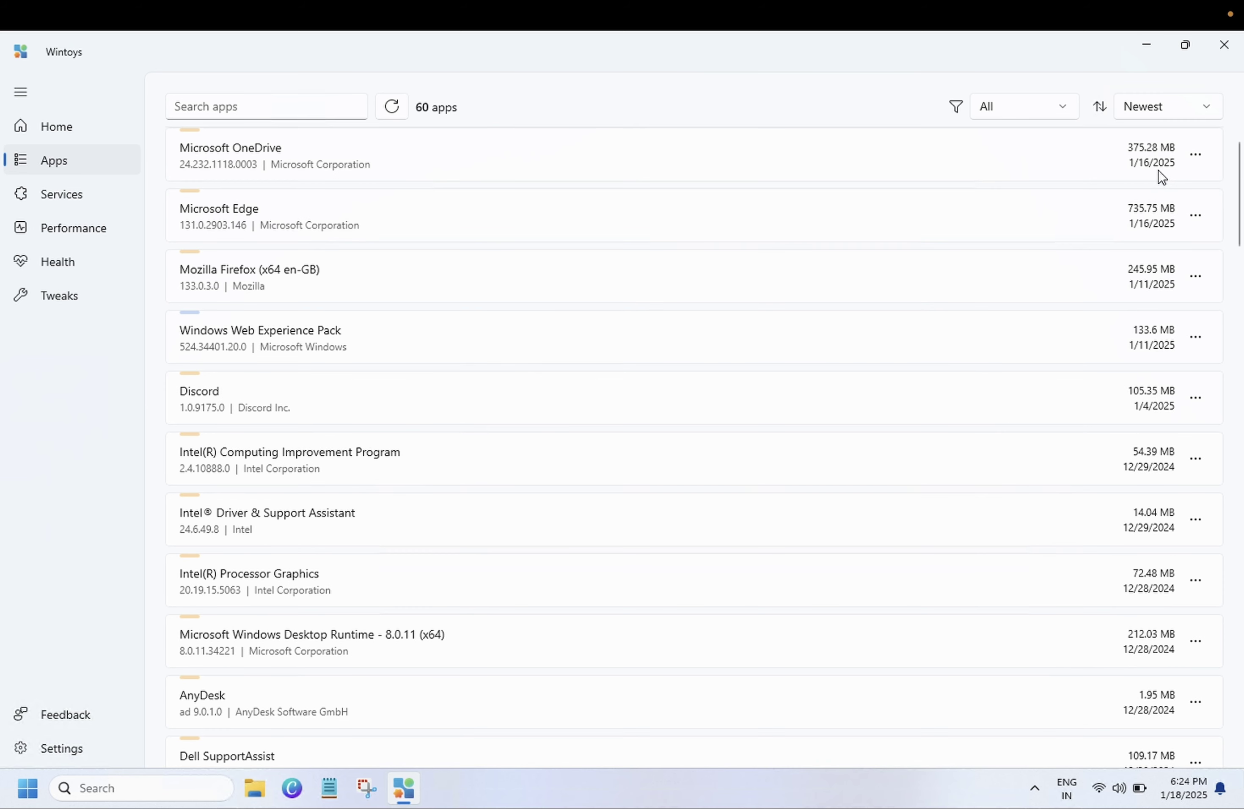
{"action": "left_click", "coordinate": [1206, 108]}
{"action": "left_click", "coordinate": [1026, 145]}
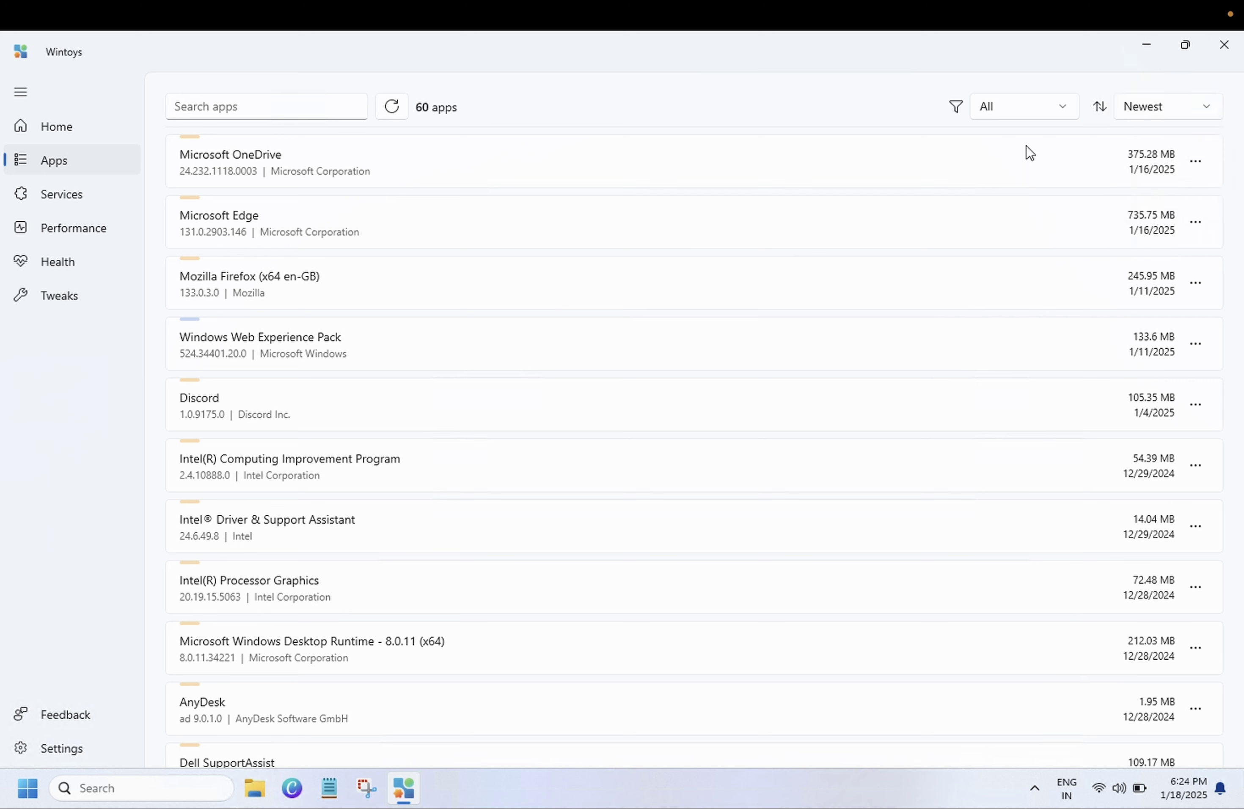
{"action": "left_click", "coordinate": [1063, 106]}
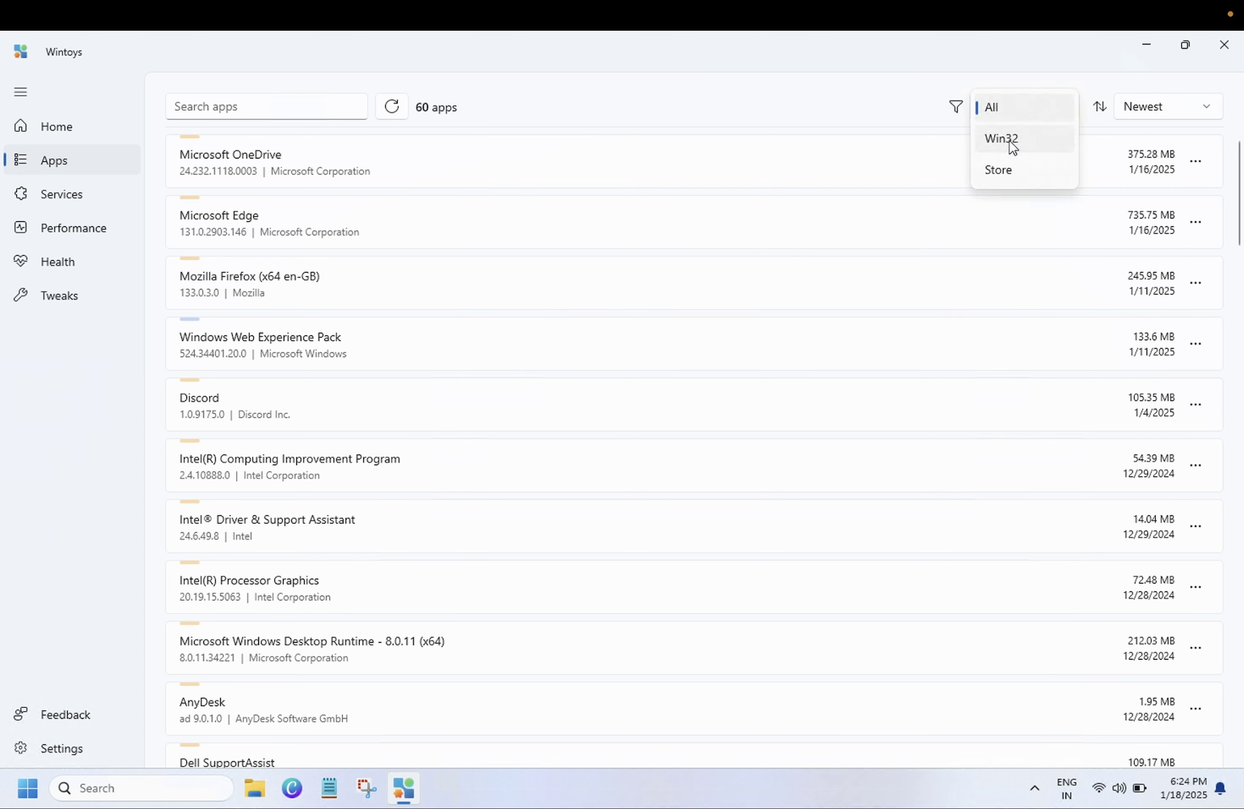
{"action": "left_click", "coordinate": [920, 165]}
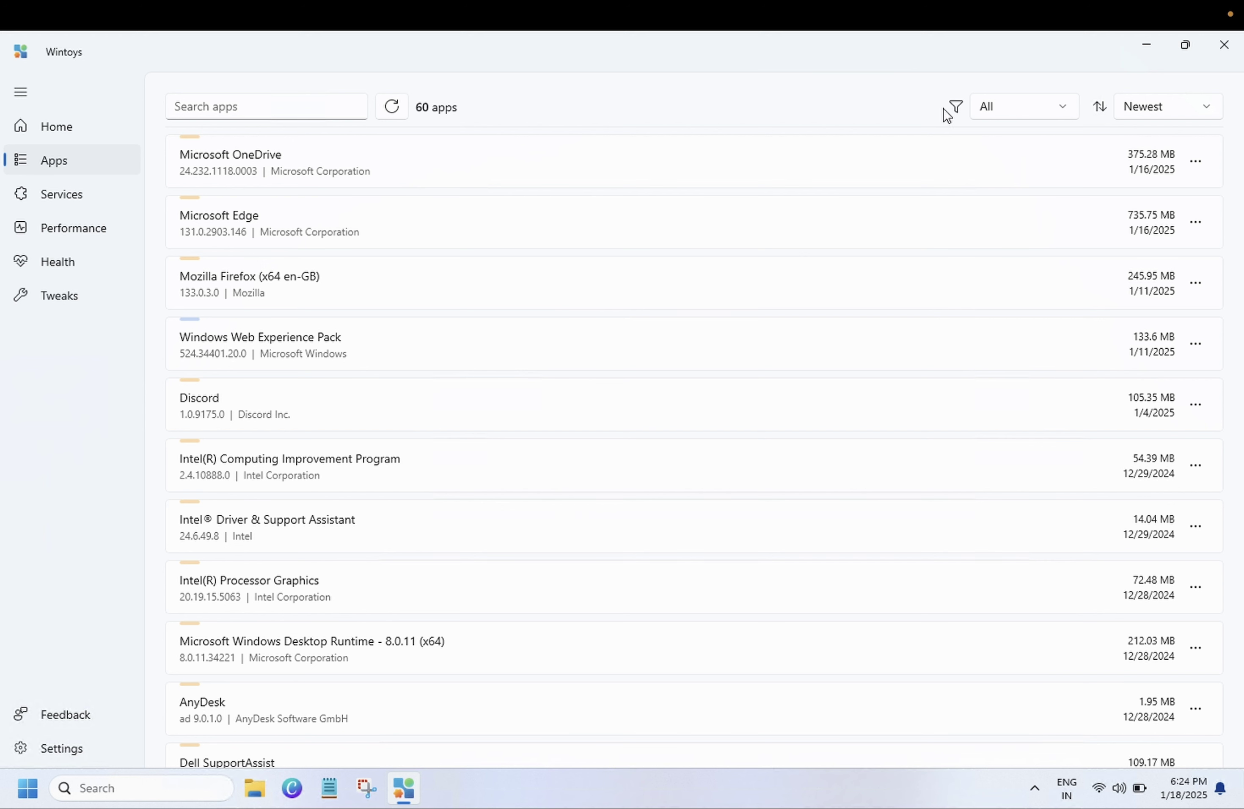
{"action": "left_click", "coordinate": [282, 112]}
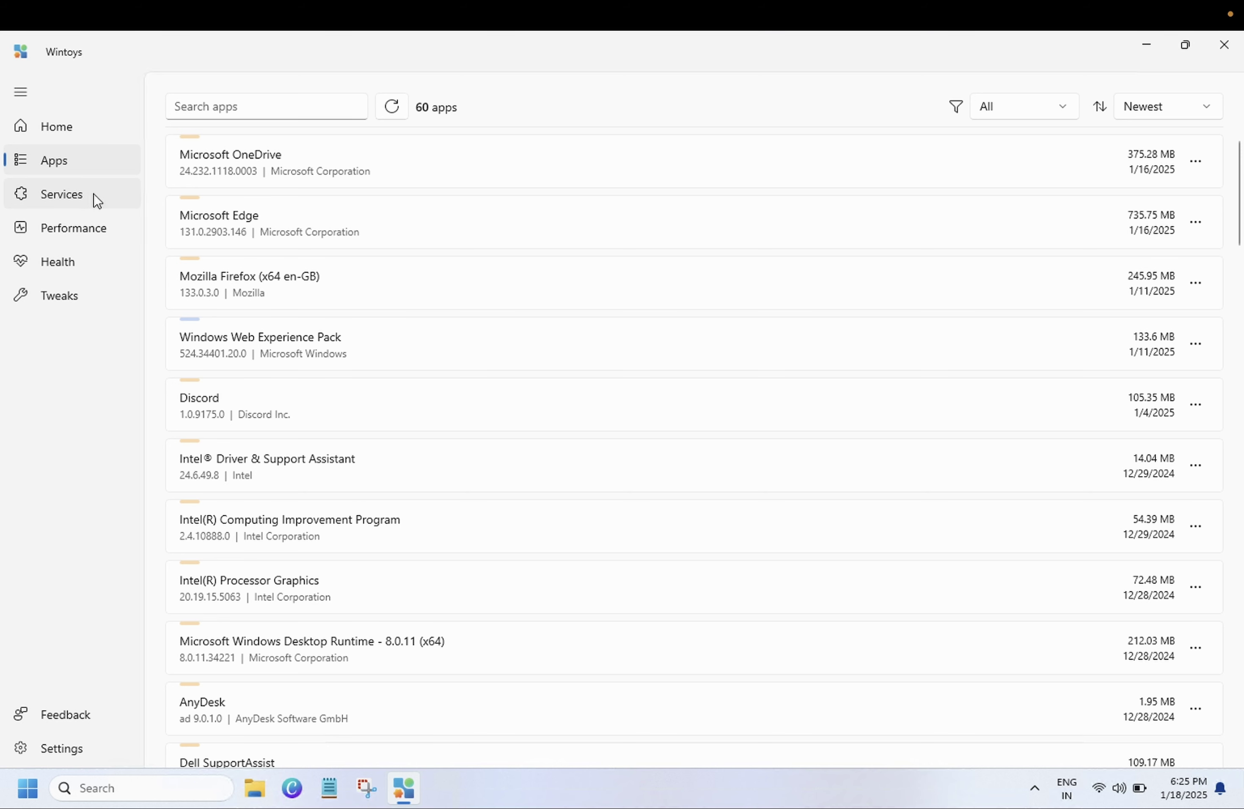
{"action": "scroll", "coordinate": [635, 270], "scroll_direction": "down", "scroll_amount": 5}
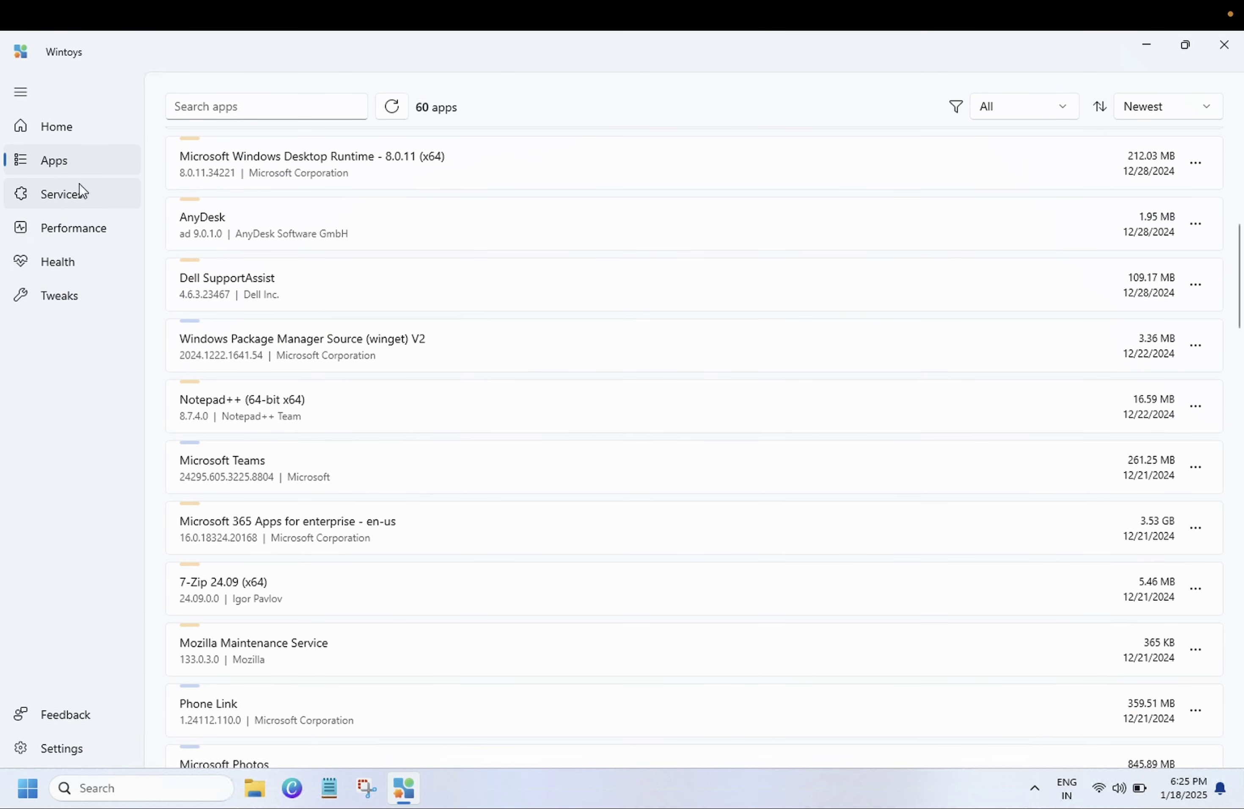
Step: Filter the Windows services to review the Disabled ones, and switch the filter to Stopped
{"action": "left_click", "coordinate": [74, 193]}
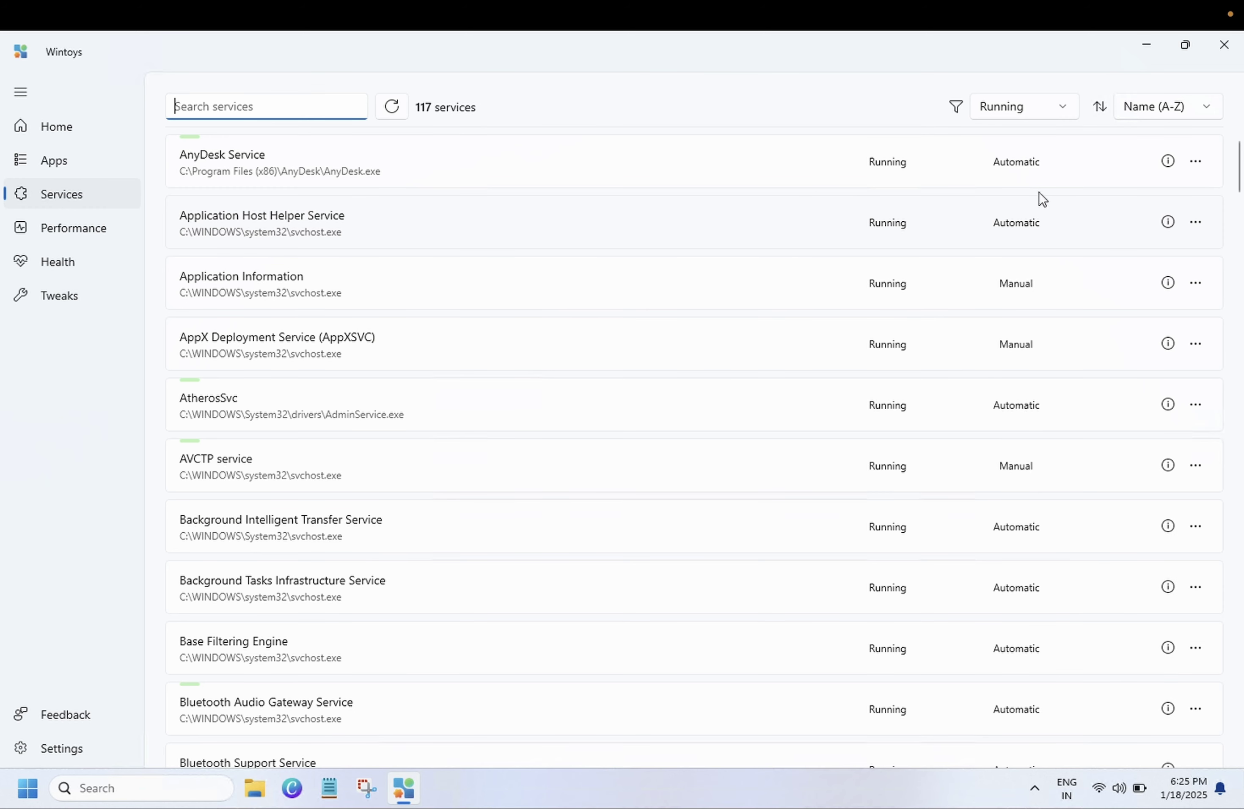
{"action": "left_click", "coordinate": [1208, 114]}
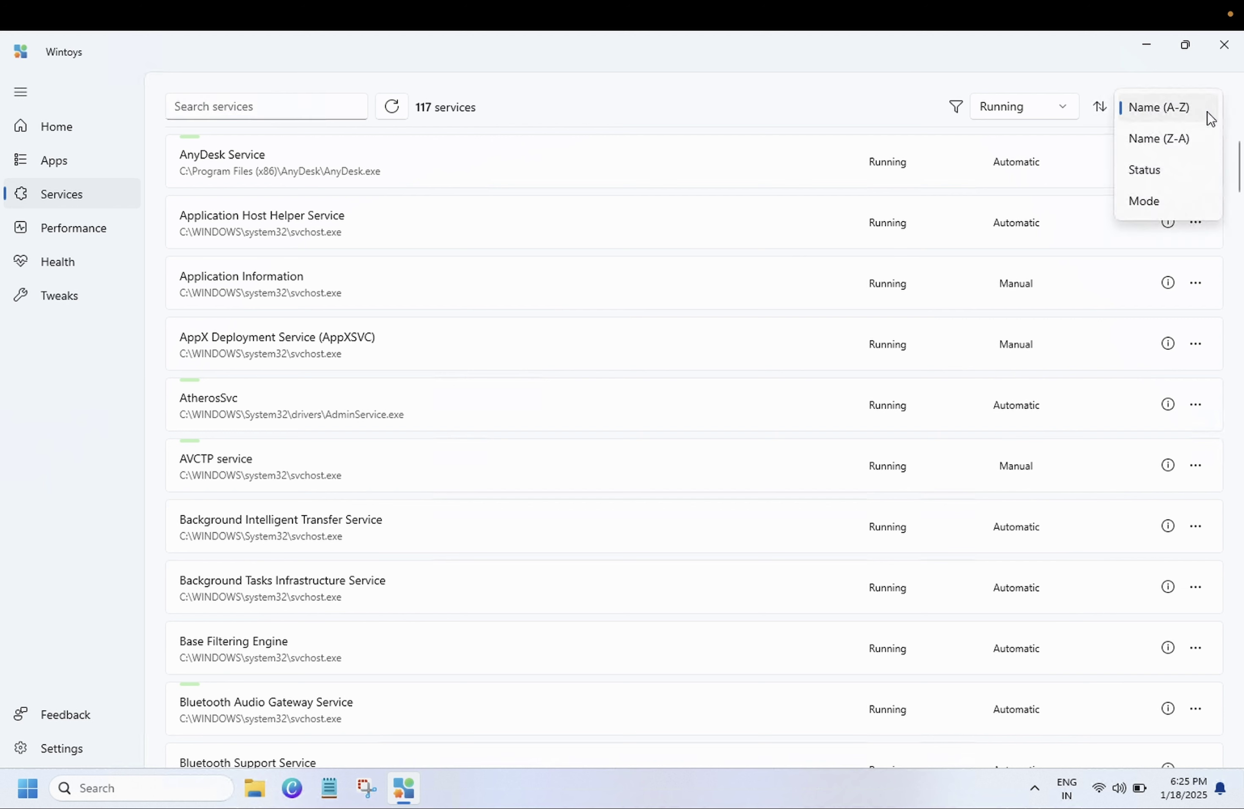
{"action": "left_click", "coordinate": [850, 119]}
{"action": "left_click", "coordinate": [1070, 114]}
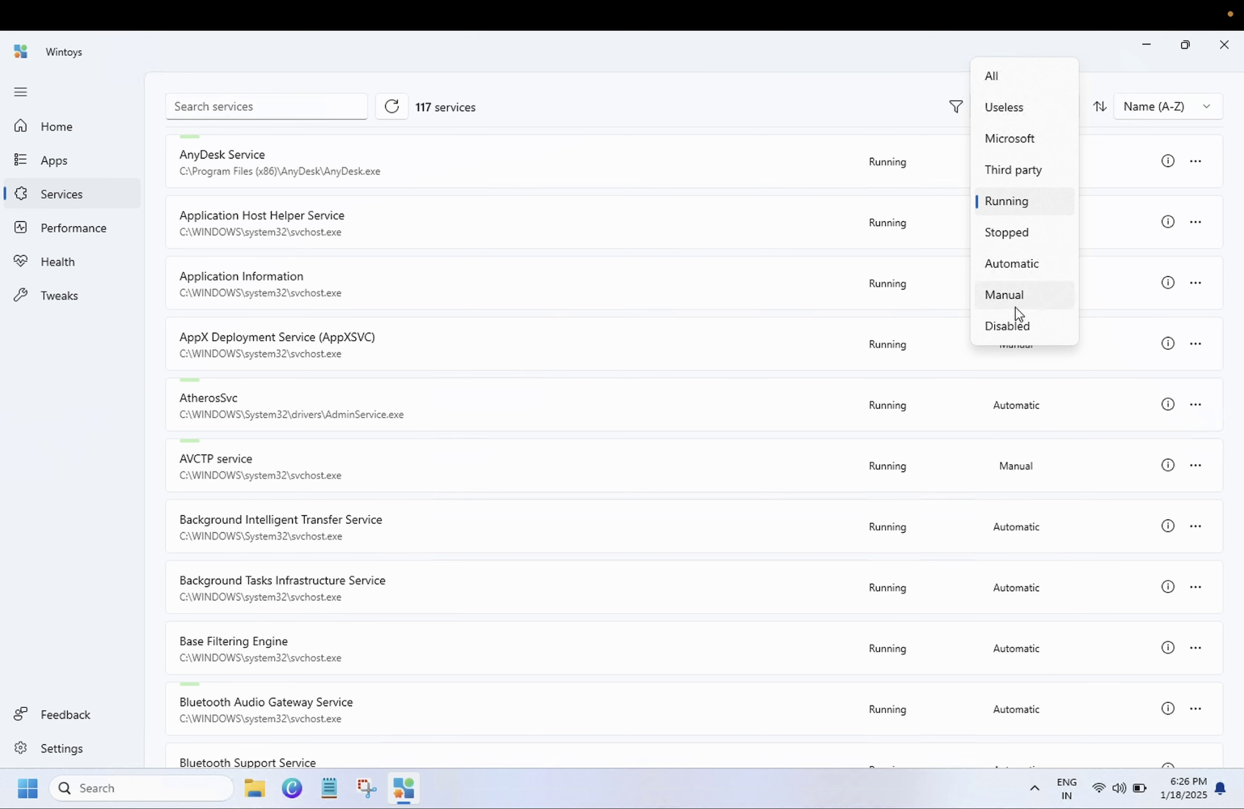
{"action": "left_click", "coordinate": [1020, 324]}
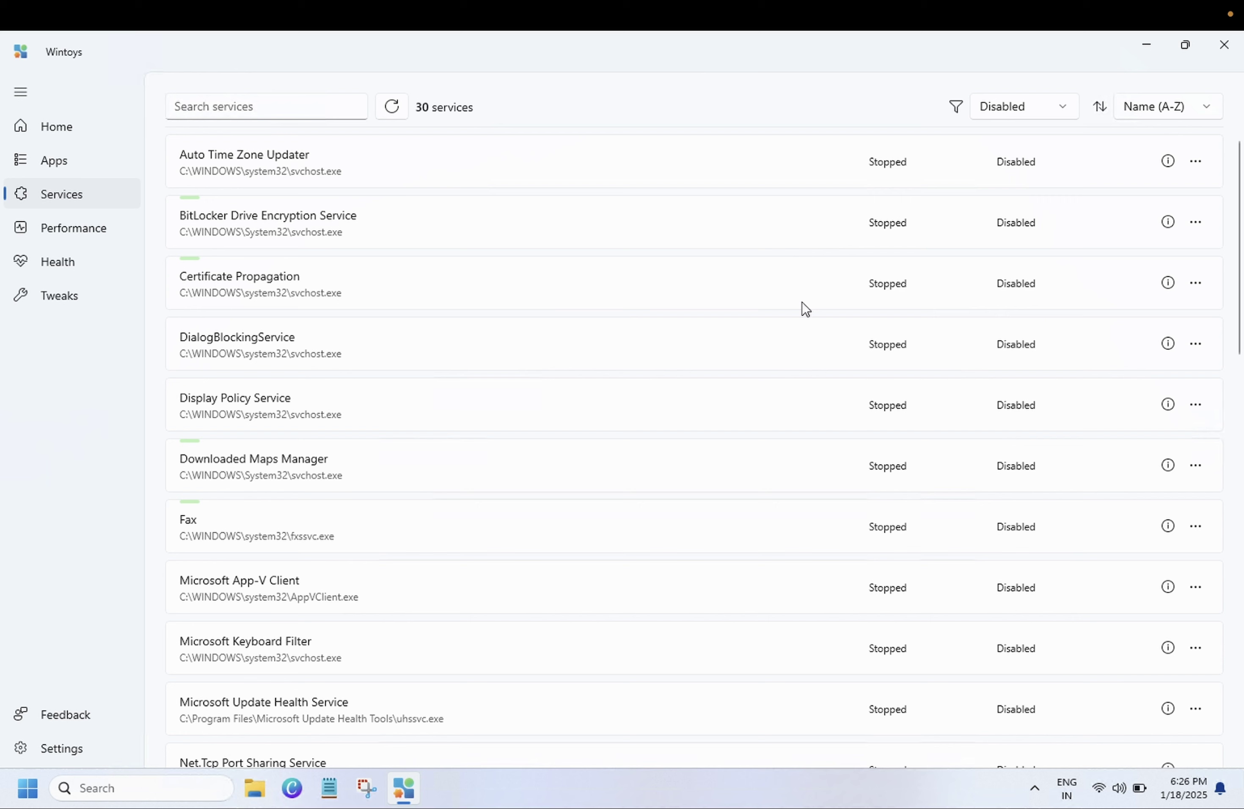
{"action": "scroll", "coordinate": [705, 448], "scroll_direction": "down", "scroll_amount": 3}
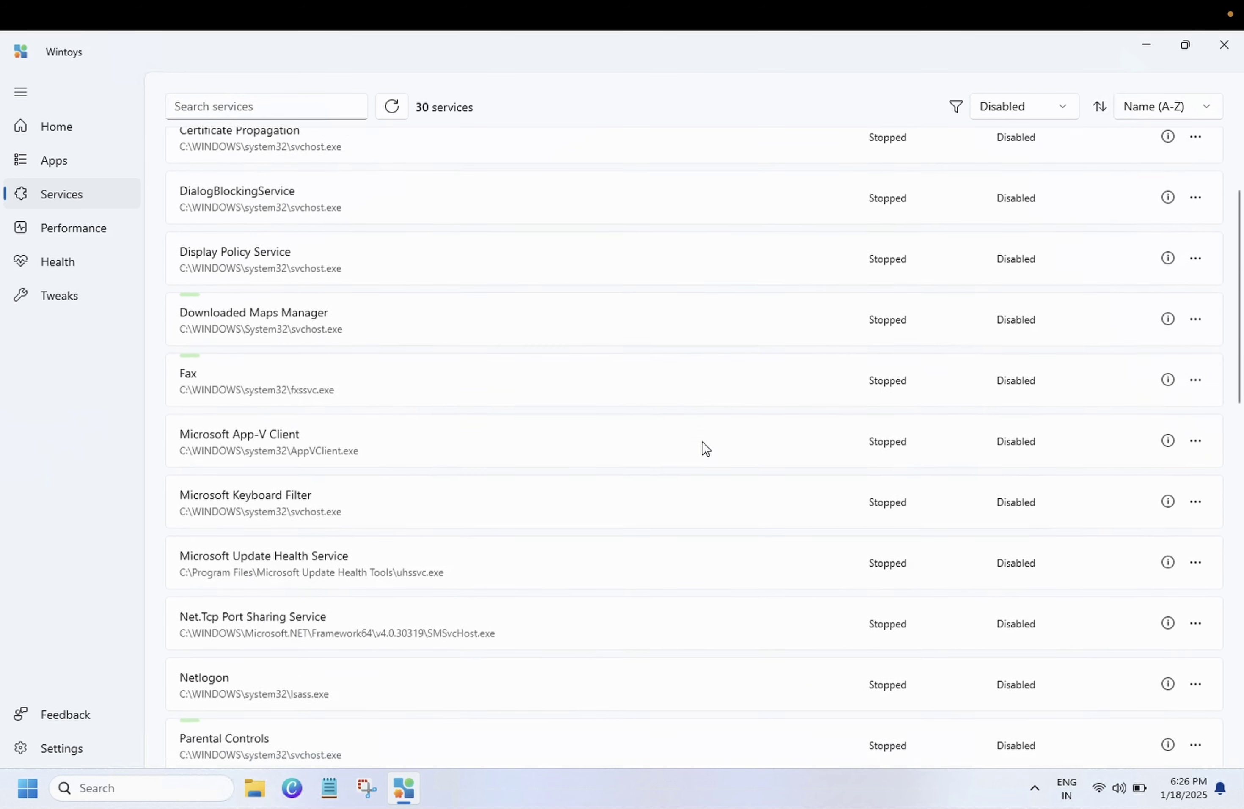
{"action": "scroll", "coordinate": [704, 449], "scroll_direction": "up", "scroll_amount": 3}
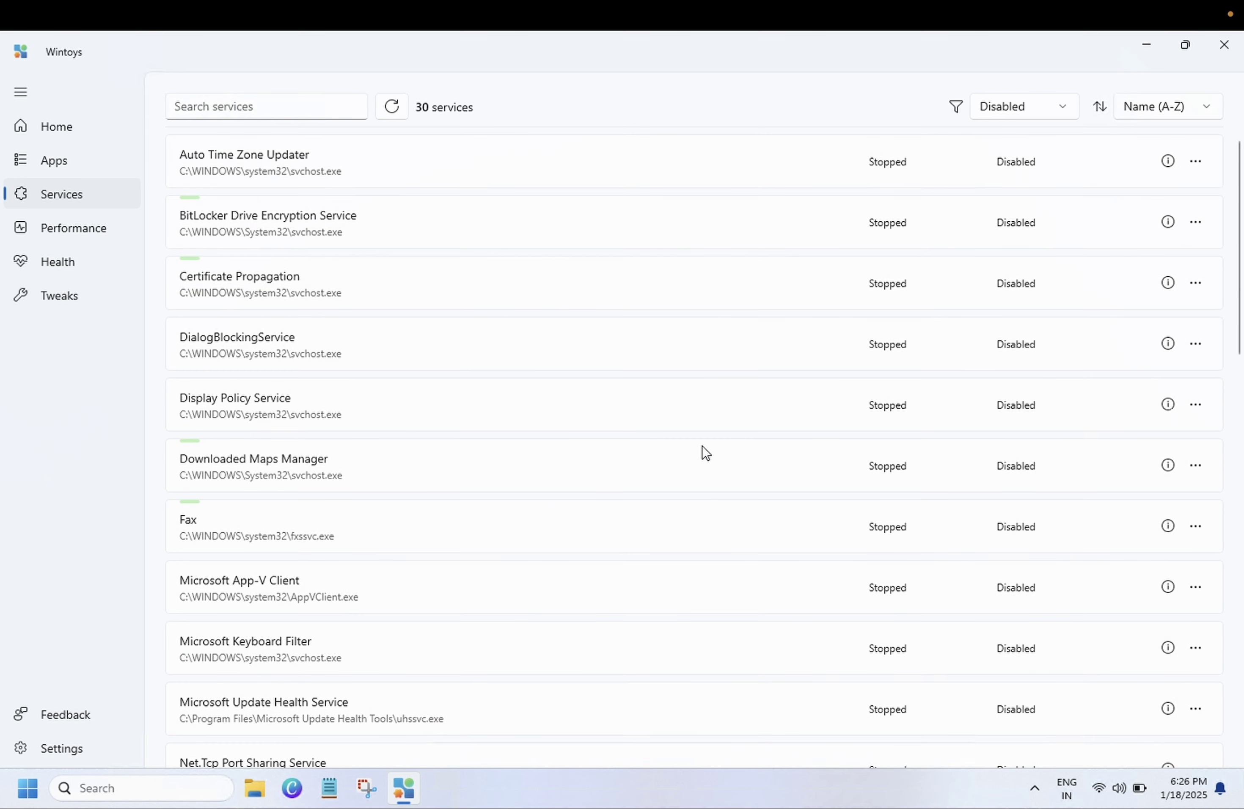
{"action": "left_click", "coordinate": [1064, 111]}
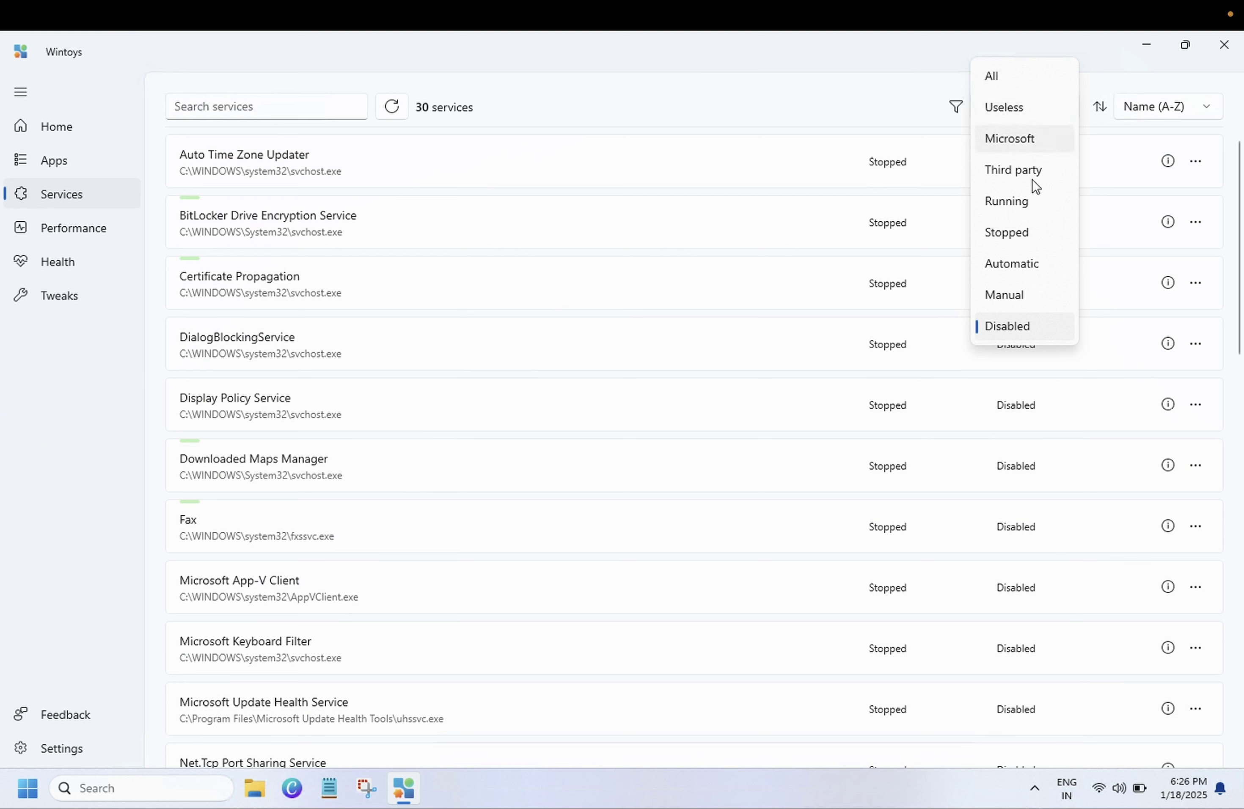
{"action": "left_click", "coordinate": [1011, 233]}
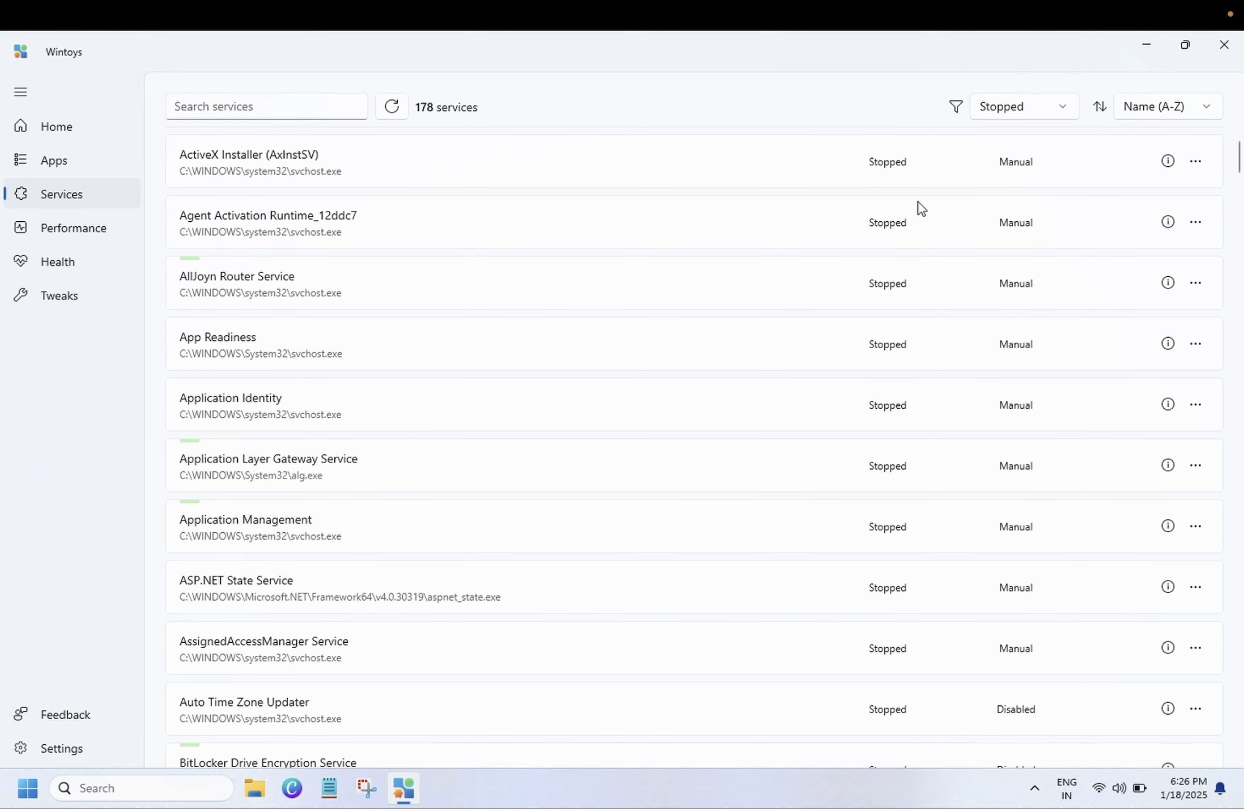
Step: Filter the Windows services by Running and by Third party, and review the third-party services
{"action": "left_click", "coordinate": [1062, 112]}
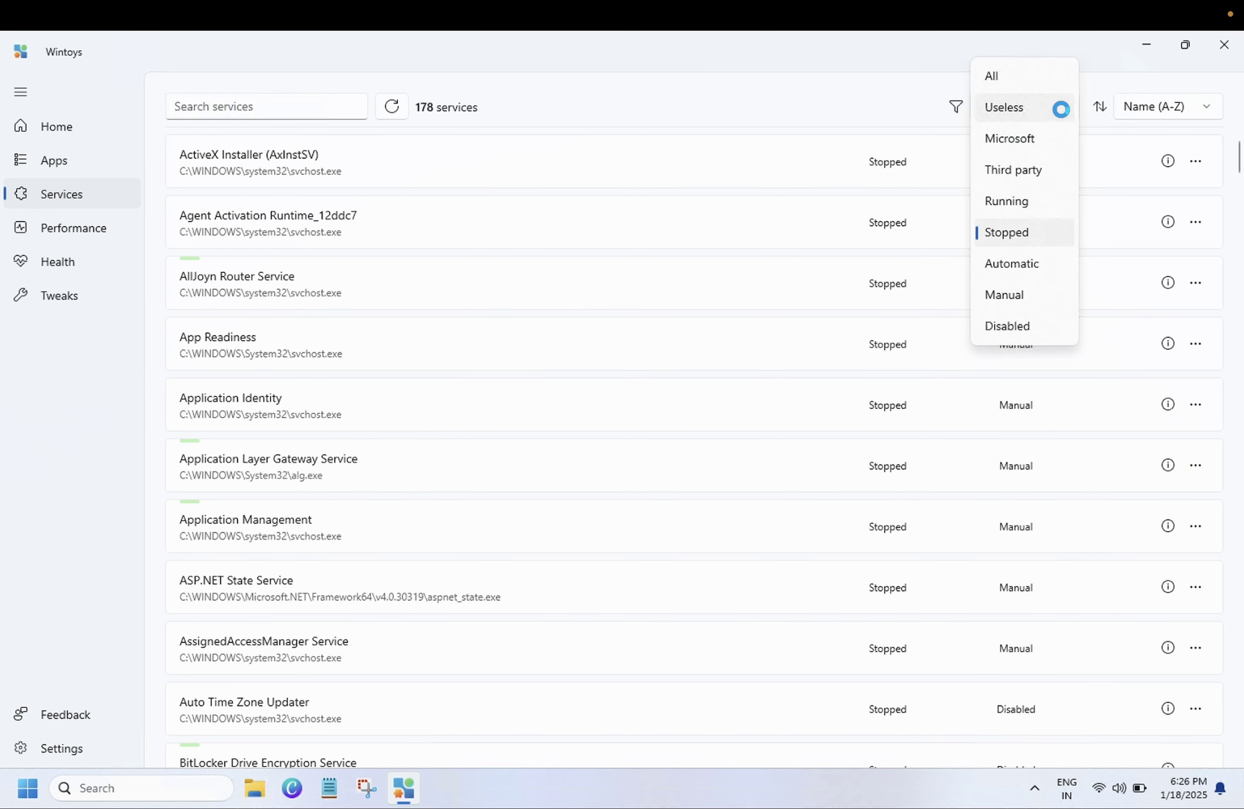
{"action": "left_click", "coordinate": [1018, 202]}
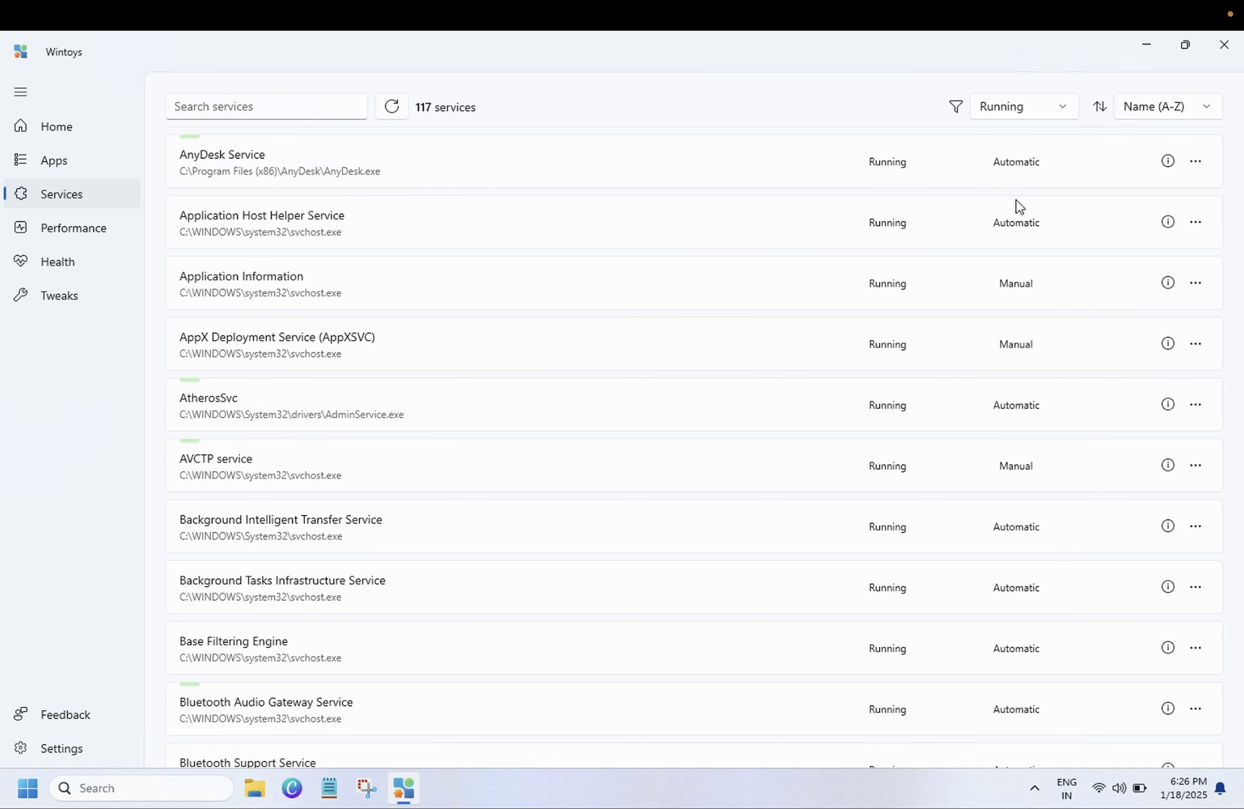
{"action": "left_click", "coordinate": [1058, 110]}
{"action": "left_click", "coordinate": [1023, 175]}
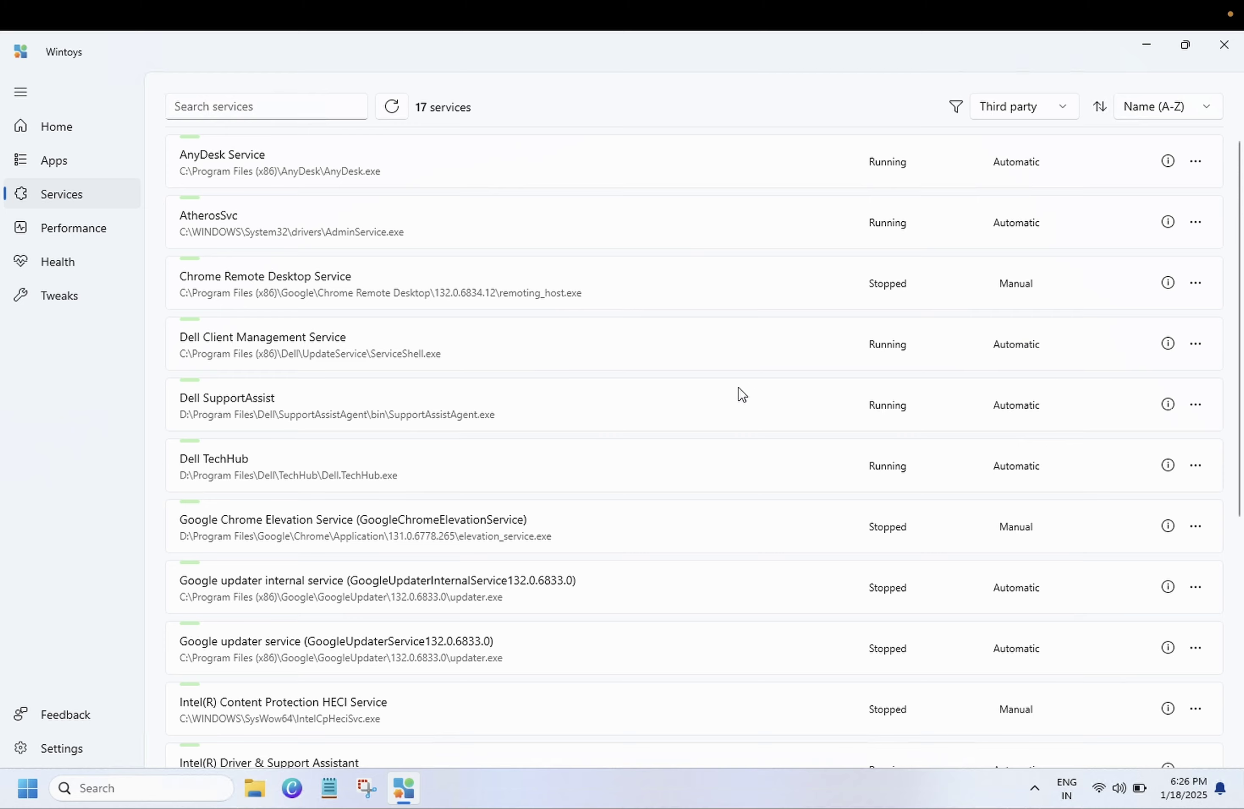
{"action": "scroll", "coordinate": [738, 391], "scroll_direction": "down", "scroll_amount": 5}
Step: Switch the services filter to Microsoft, and filter the list by Running again
{"action": "left_click", "coordinate": [1061, 108]}
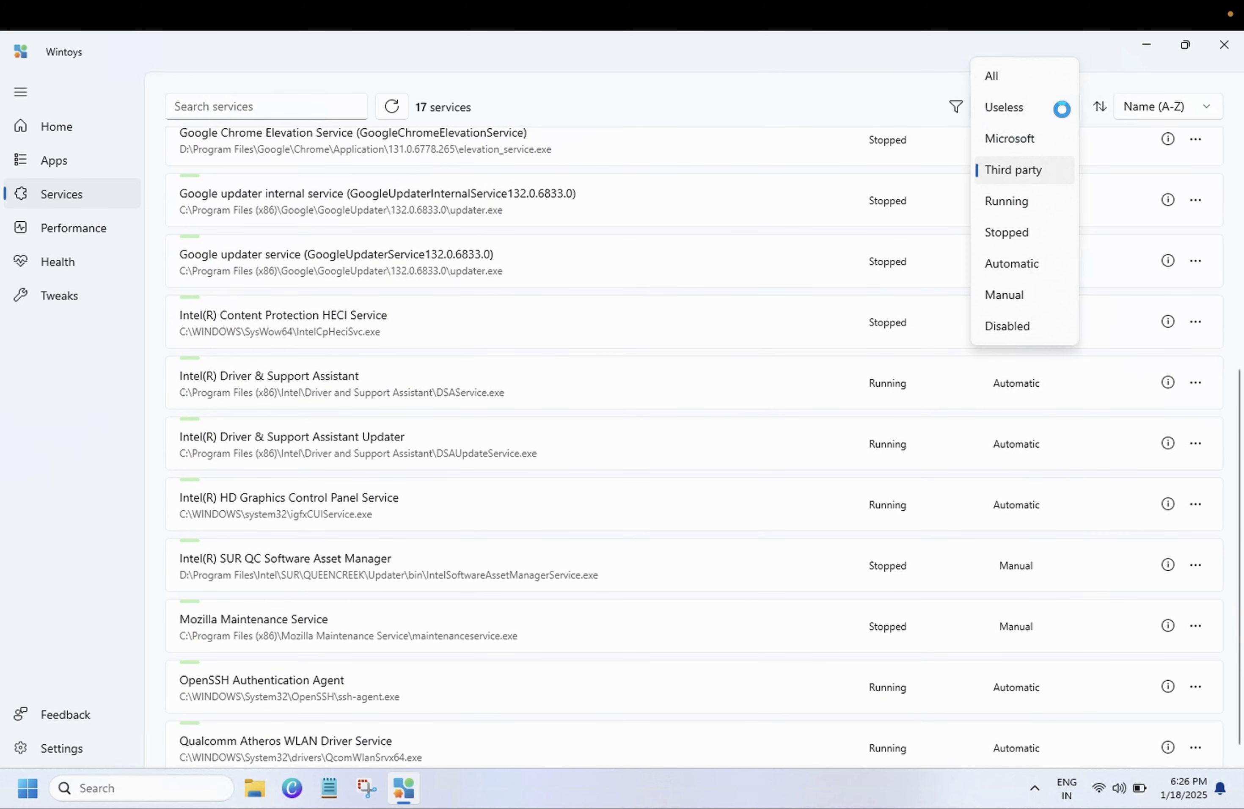
{"action": "left_click", "coordinate": [1017, 143]}
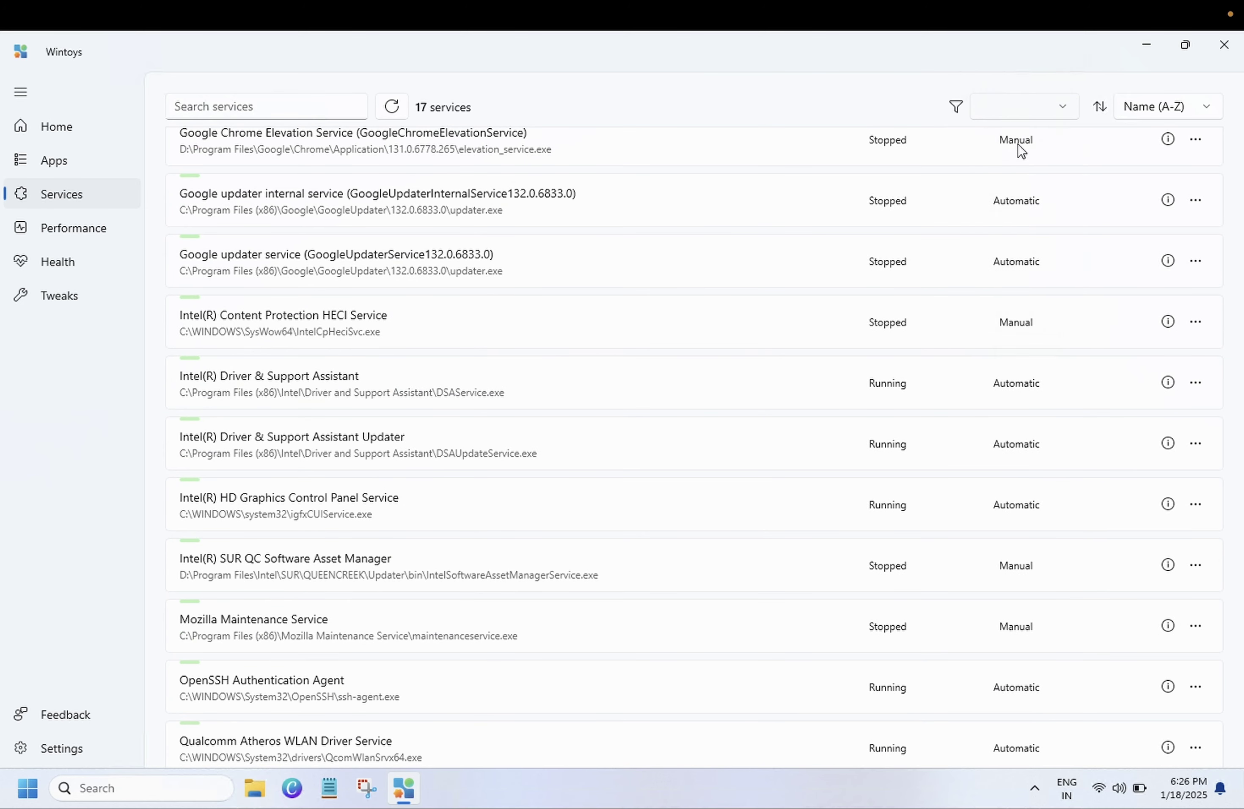
{"action": "scroll", "coordinate": [775, 331], "scroll_direction": "up", "scroll_amount": 5}
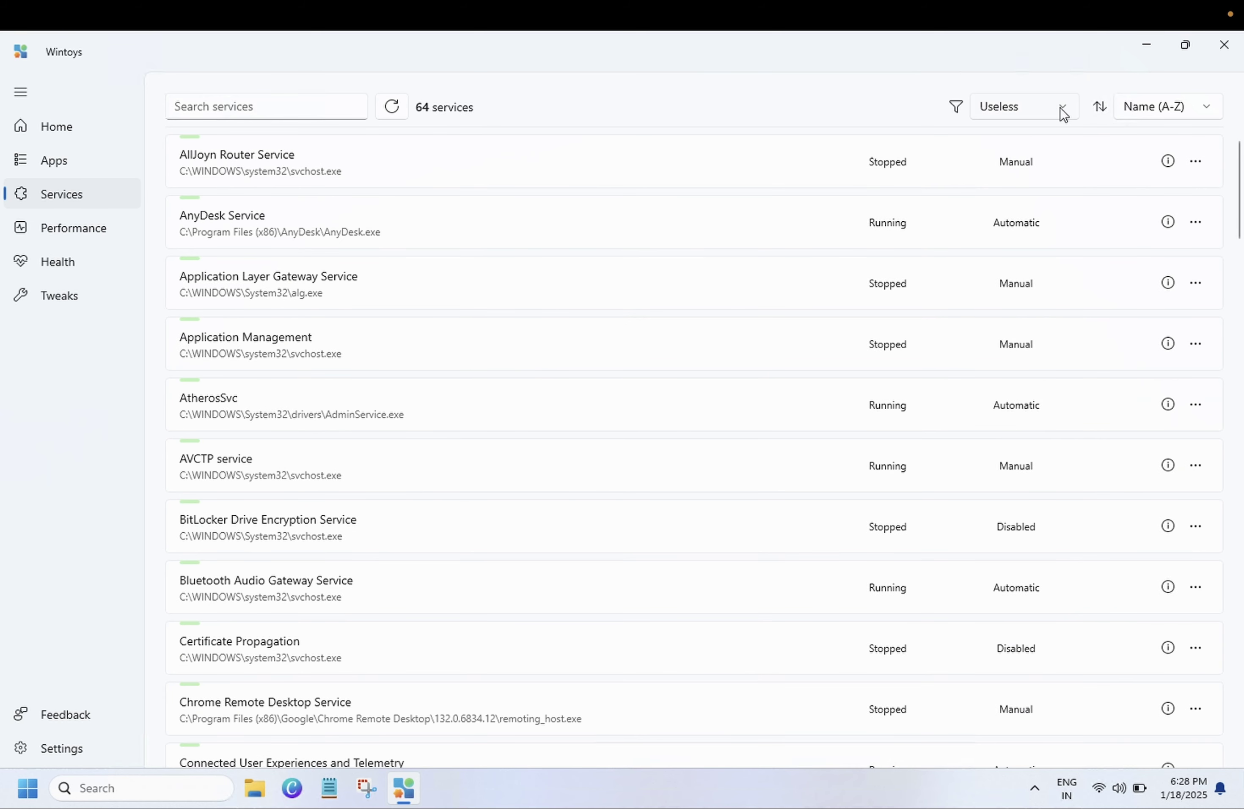
{"action": "left_click", "coordinate": [1058, 112]}
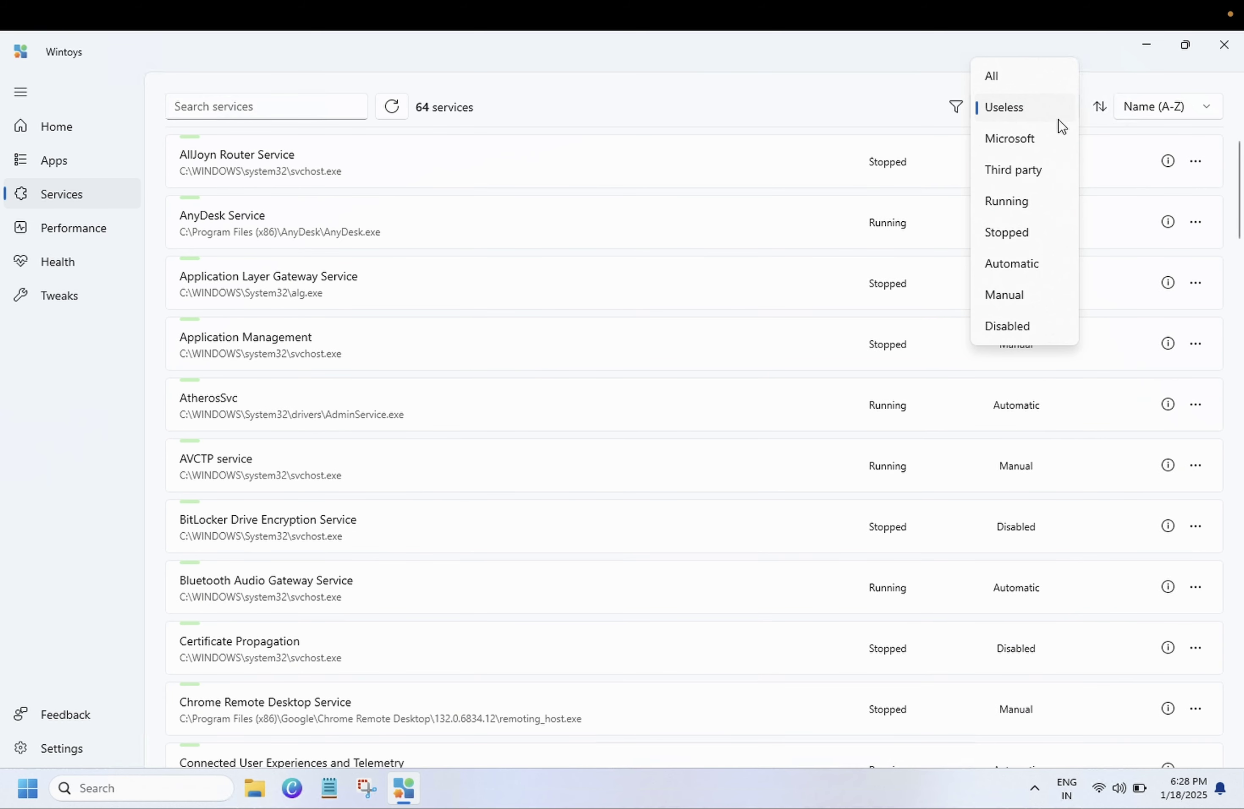
{"action": "left_click", "coordinate": [1019, 206]}
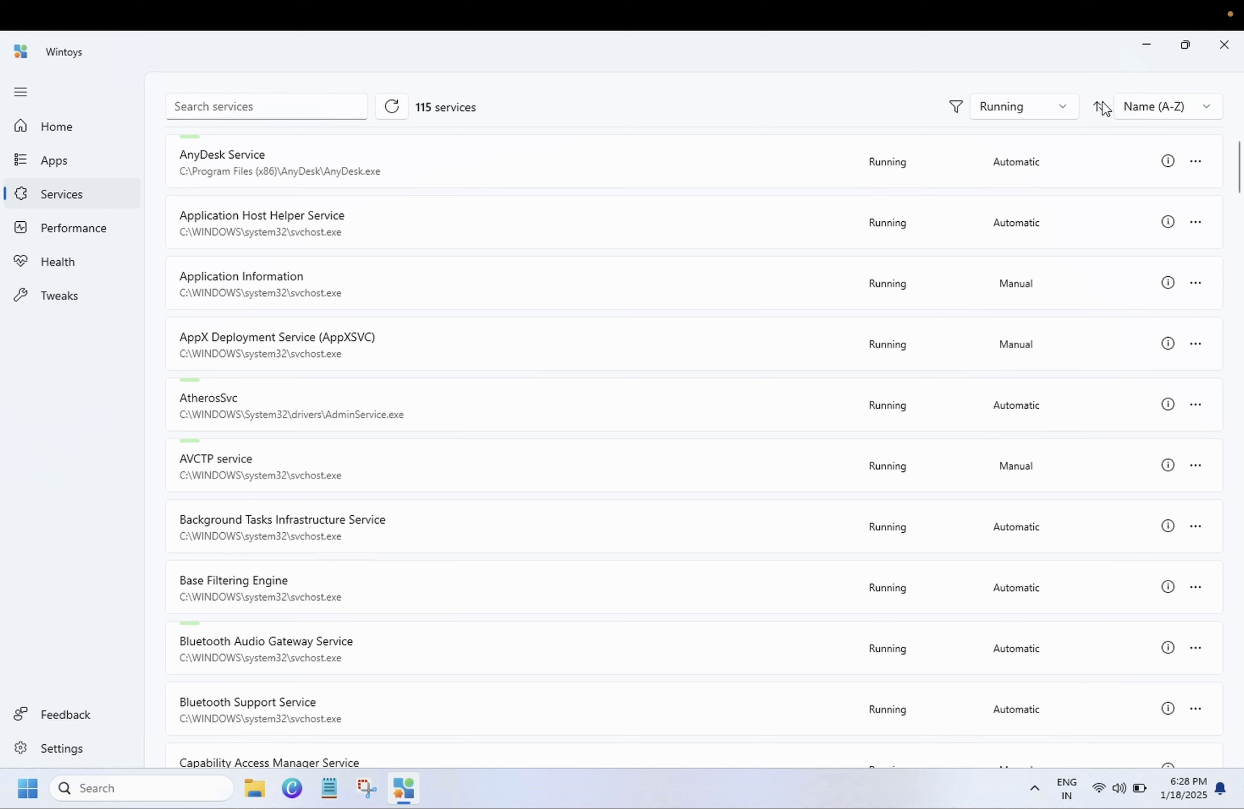
{"action": "left_click", "coordinate": [1066, 112]}
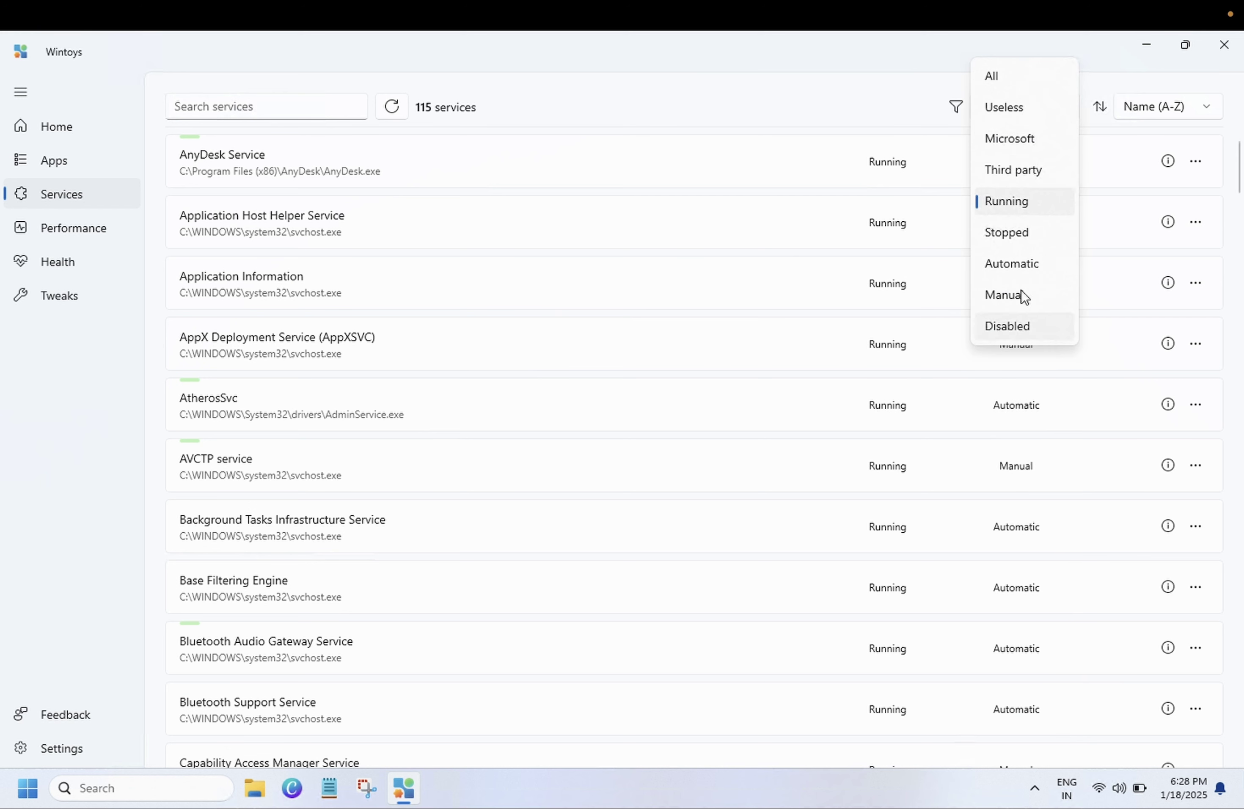
{"action": "left_click", "coordinate": [1036, 403]}
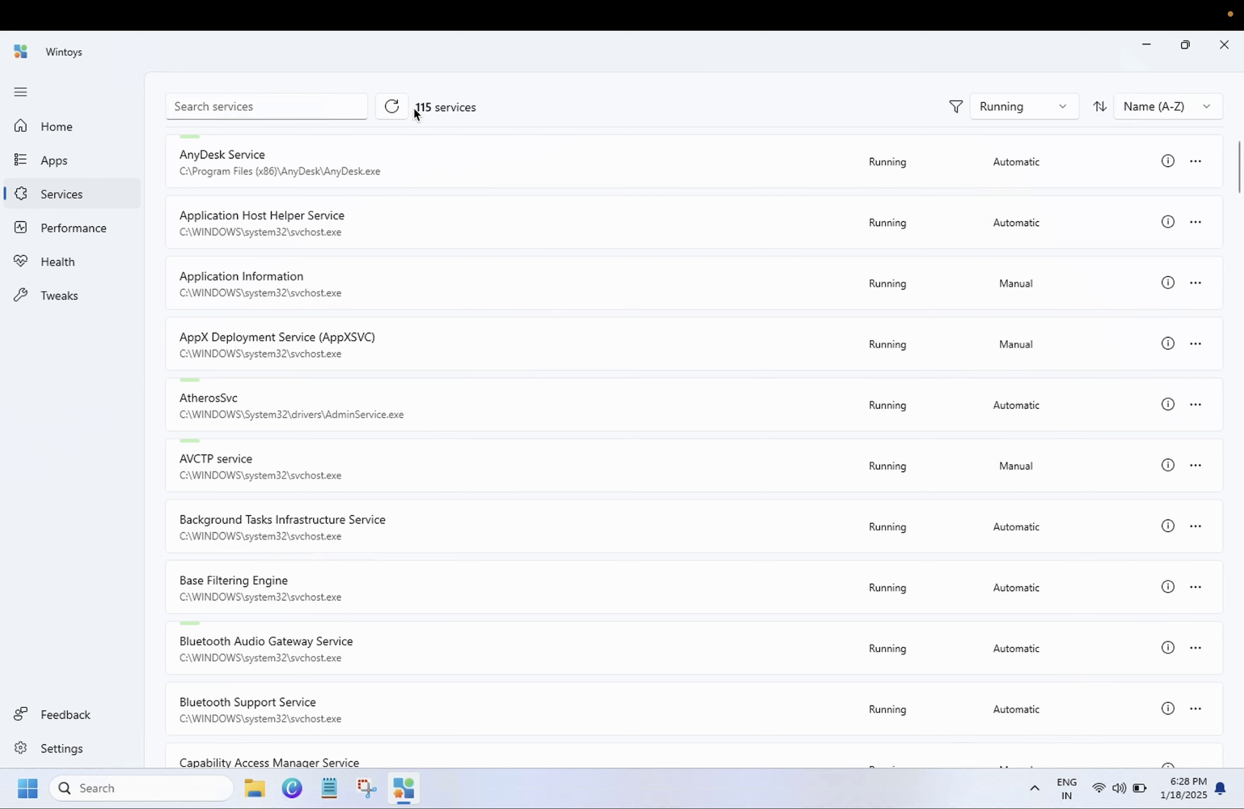
{"action": "mouse_move", "coordinate": [437, 109]}
{"action": "left_click", "coordinate": [1060, 110]}
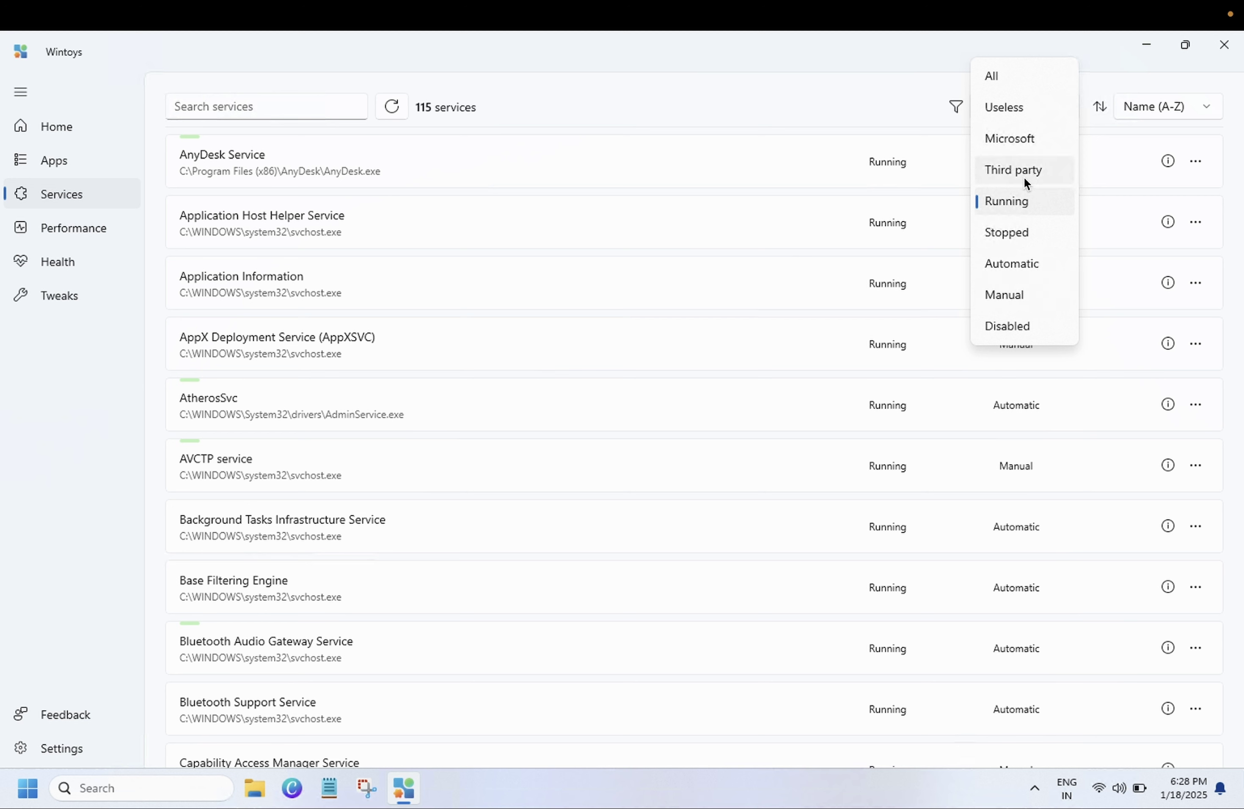
{"action": "left_click", "coordinate": [806, 56]}
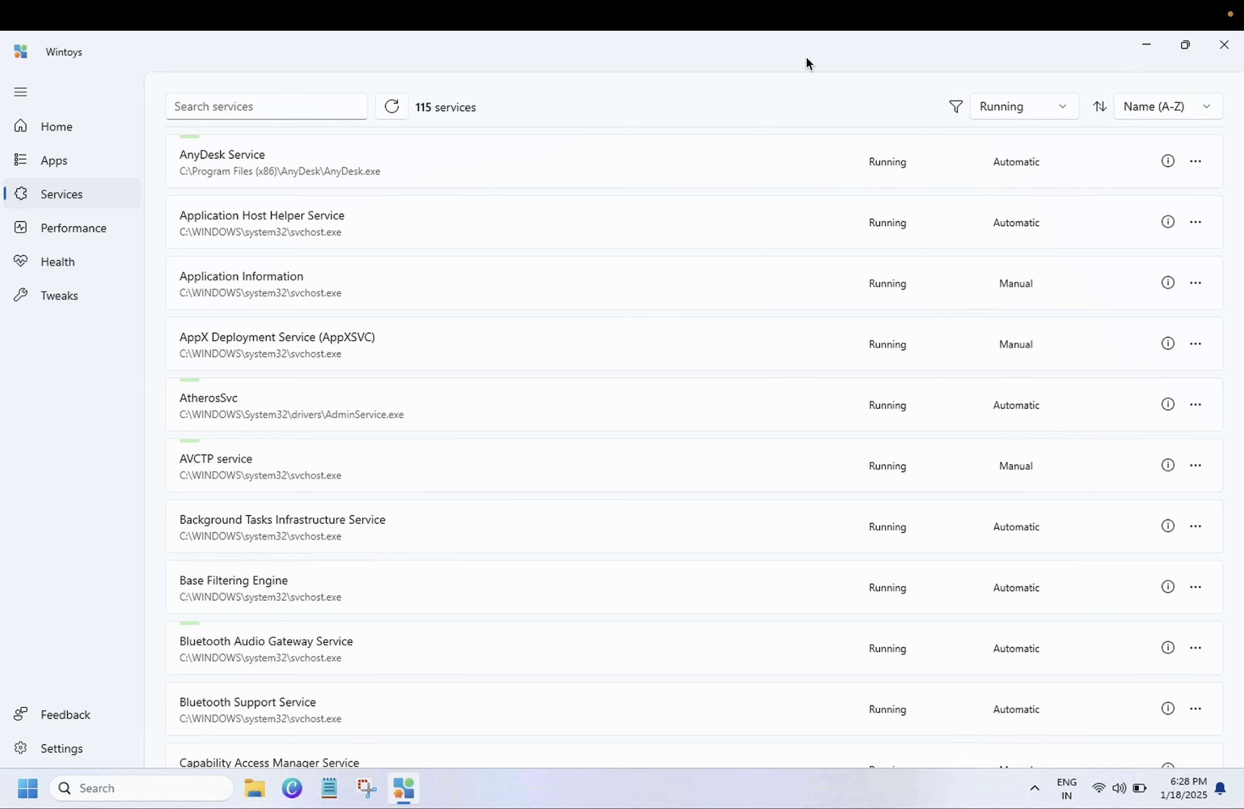
Step: From the performance settings, open the Ultimate performance power plan's options, unlock the unavailable settings to view the plans, and close Power Options
{"action": "left_click", "coordinate": [90, 227]}
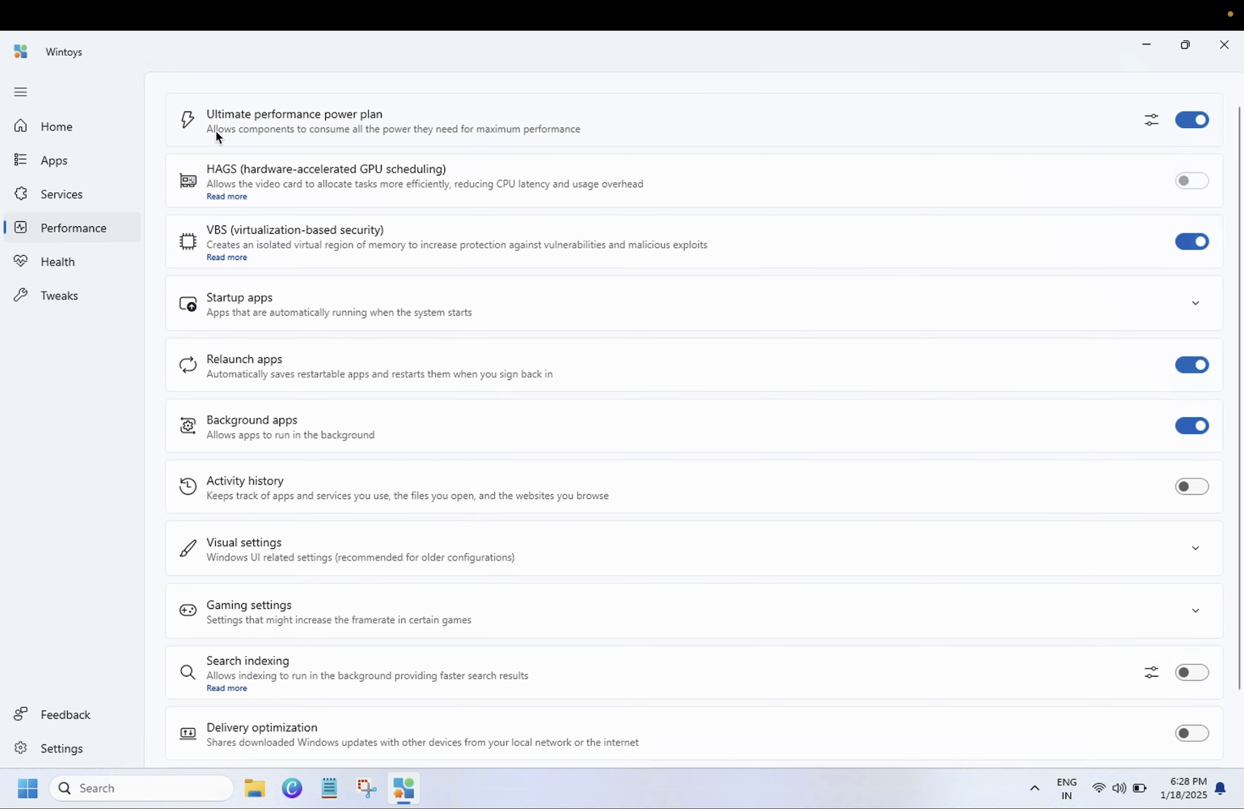
{"action": "left_click", "coordinate": [1151, 122]}
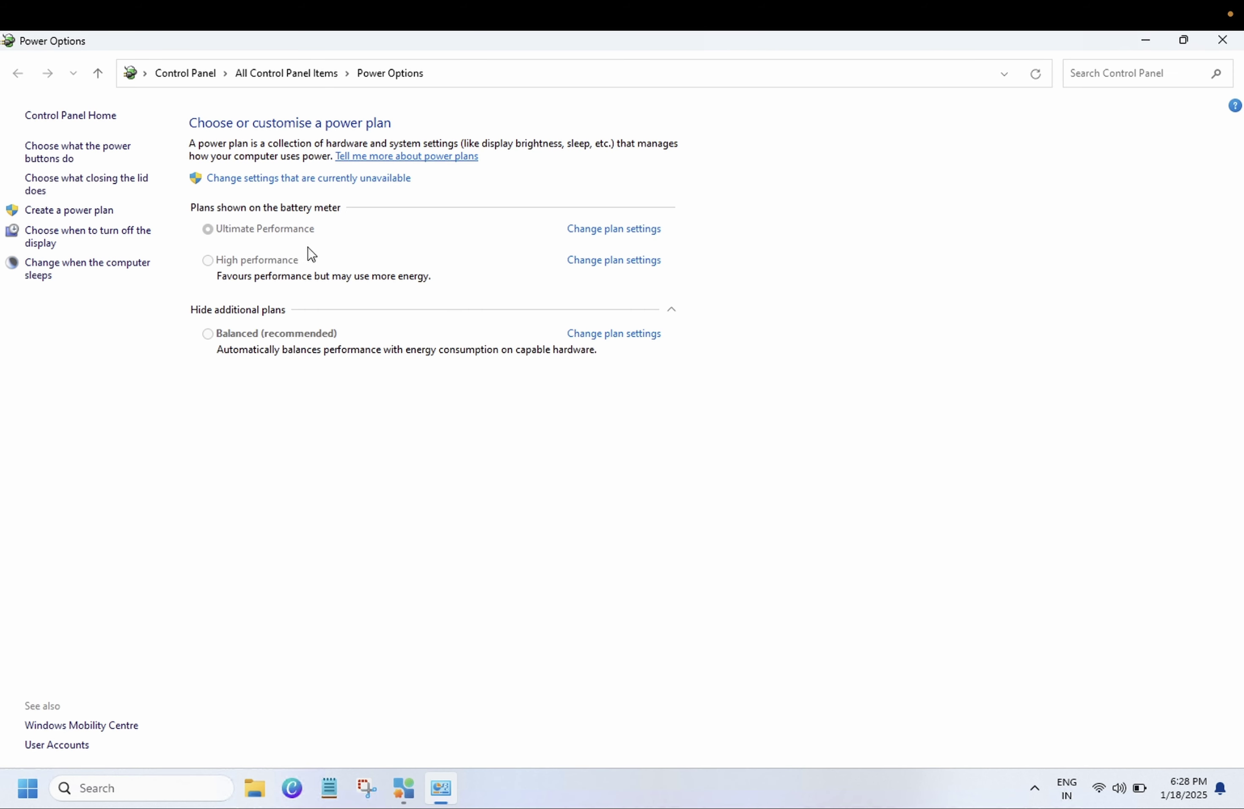
{"action": "left_click", "coordinate": [377, 179]}
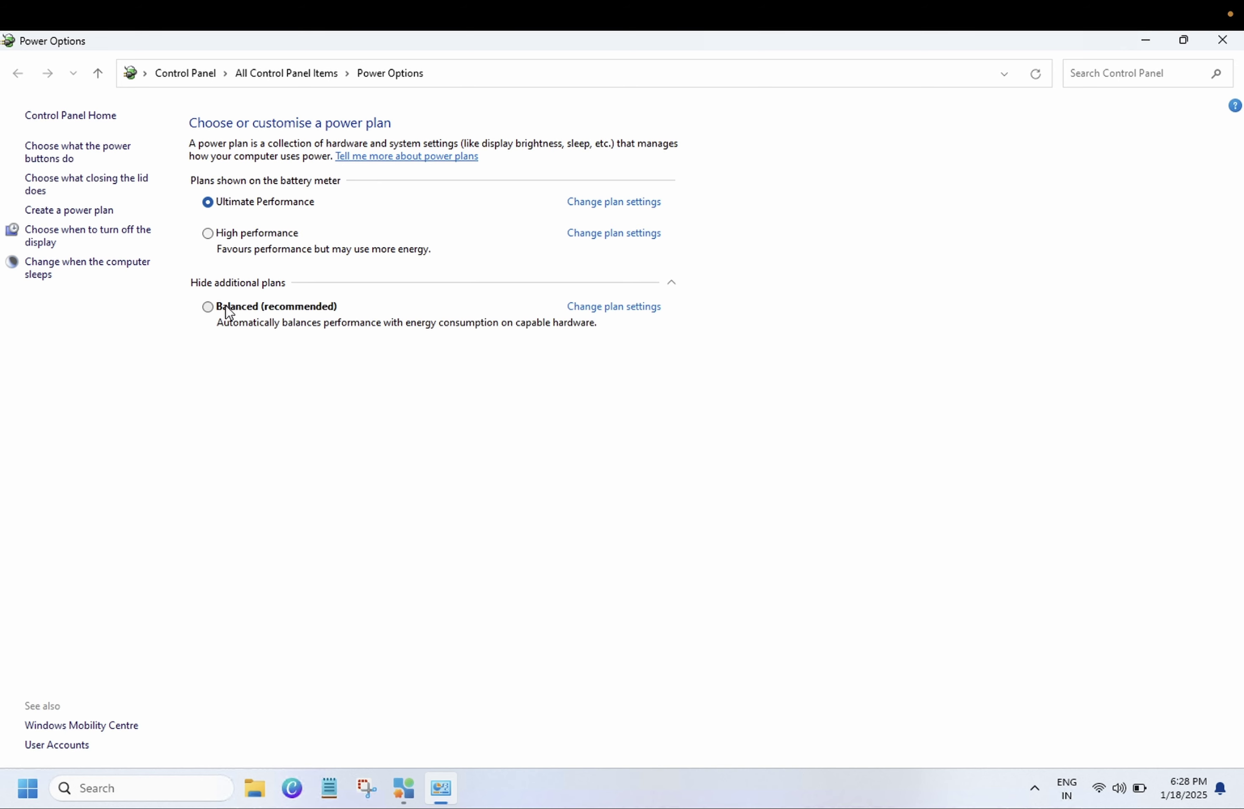
{"action": "left_click", "coordinate": [1222, 40]}
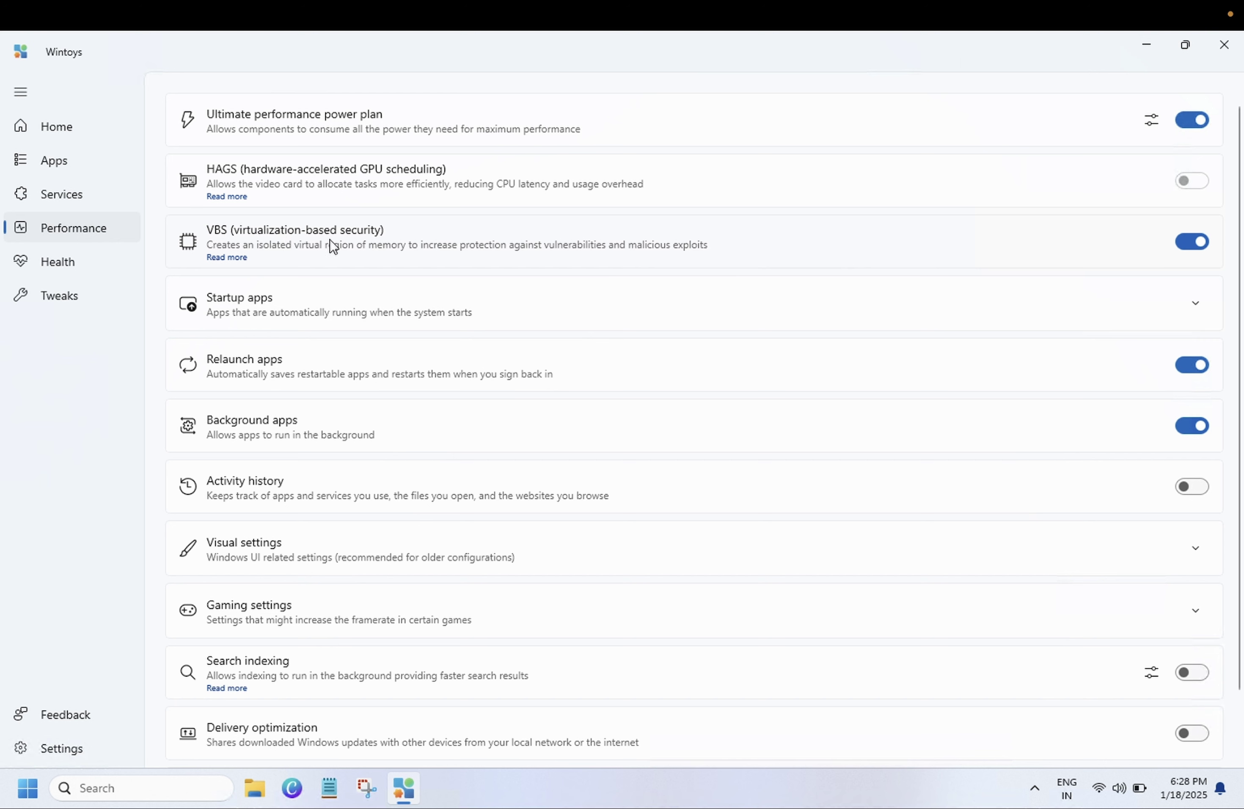
Step: Switch VBS (virtualization-based security) off and back on
{"action": "left_click", "coordinate": [1193, 241]}
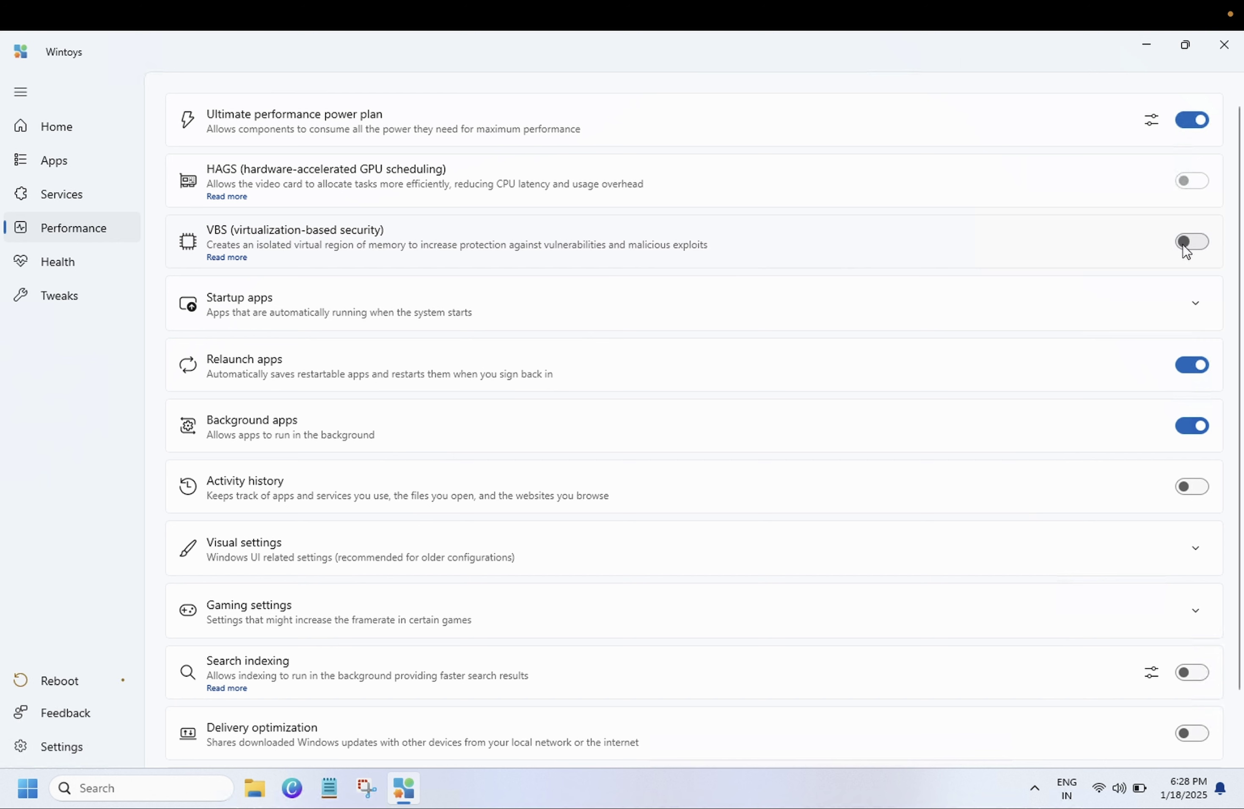
{"action": "left_click", "coordinate": [1192, 241]}
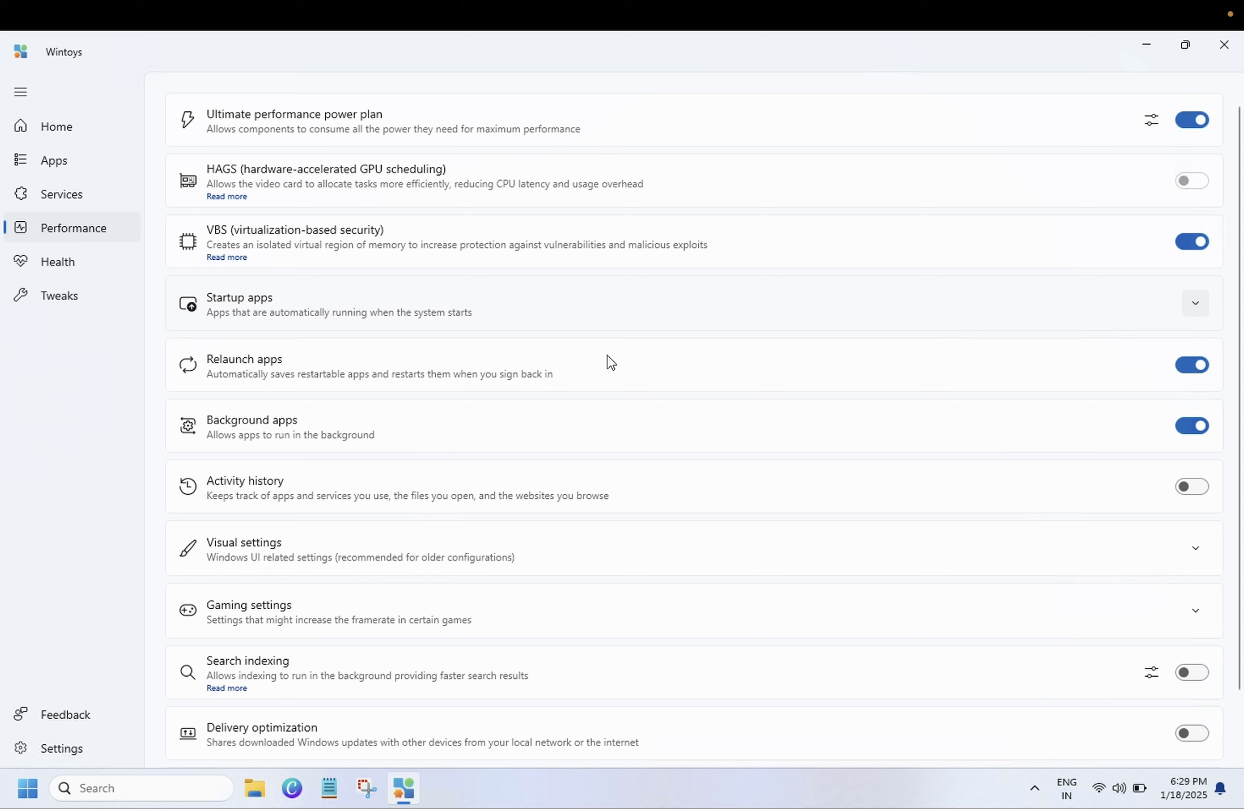
Step: Disable Microsoft Teams, OneDrive, Phone Link, Power Automate and RiotClient in the startup apps
{"action": "left_click", "coordinate": [1195, 303]}
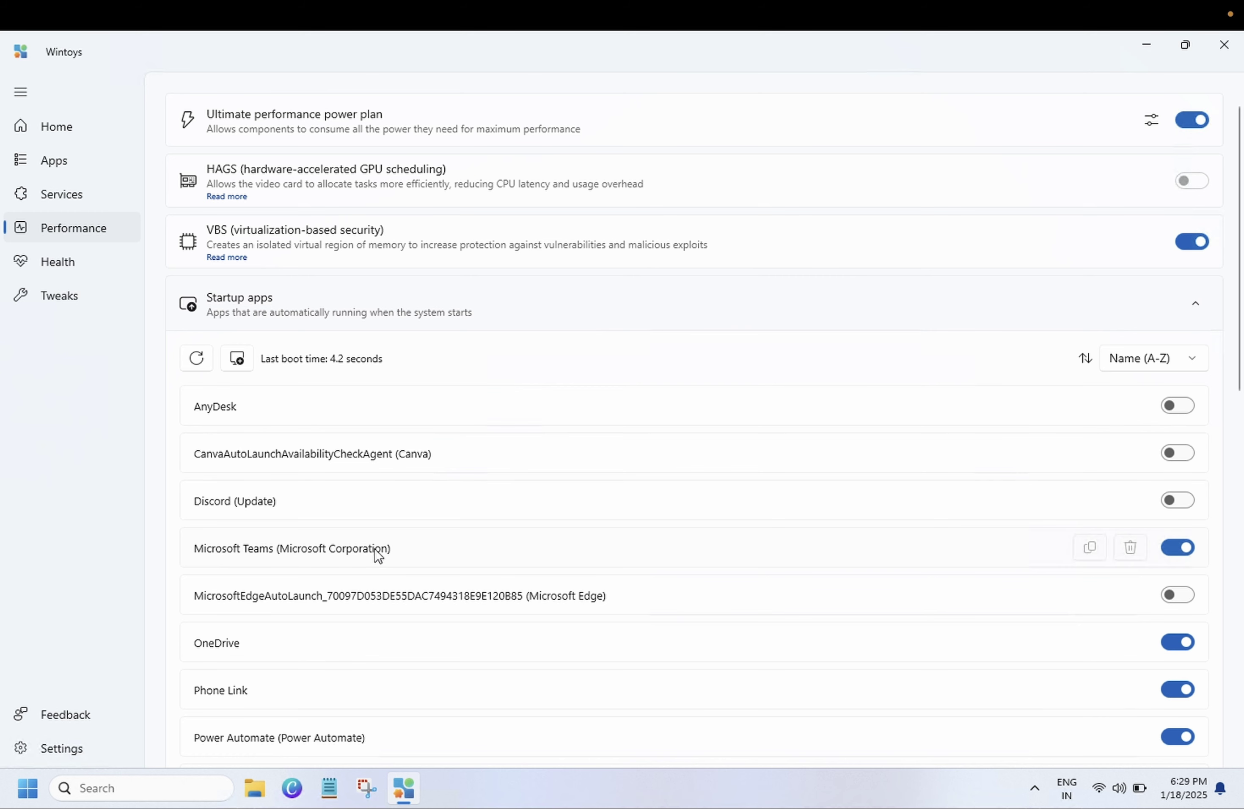
{"action": "left_click", "coordinate": [1186, 553]}
{"action": "scroll", "coordinate": [1070, 566], "scroll_direction": "down", "scroll_amount": 3}
{"action": "left_click", "coordinate": [1176, 442]}
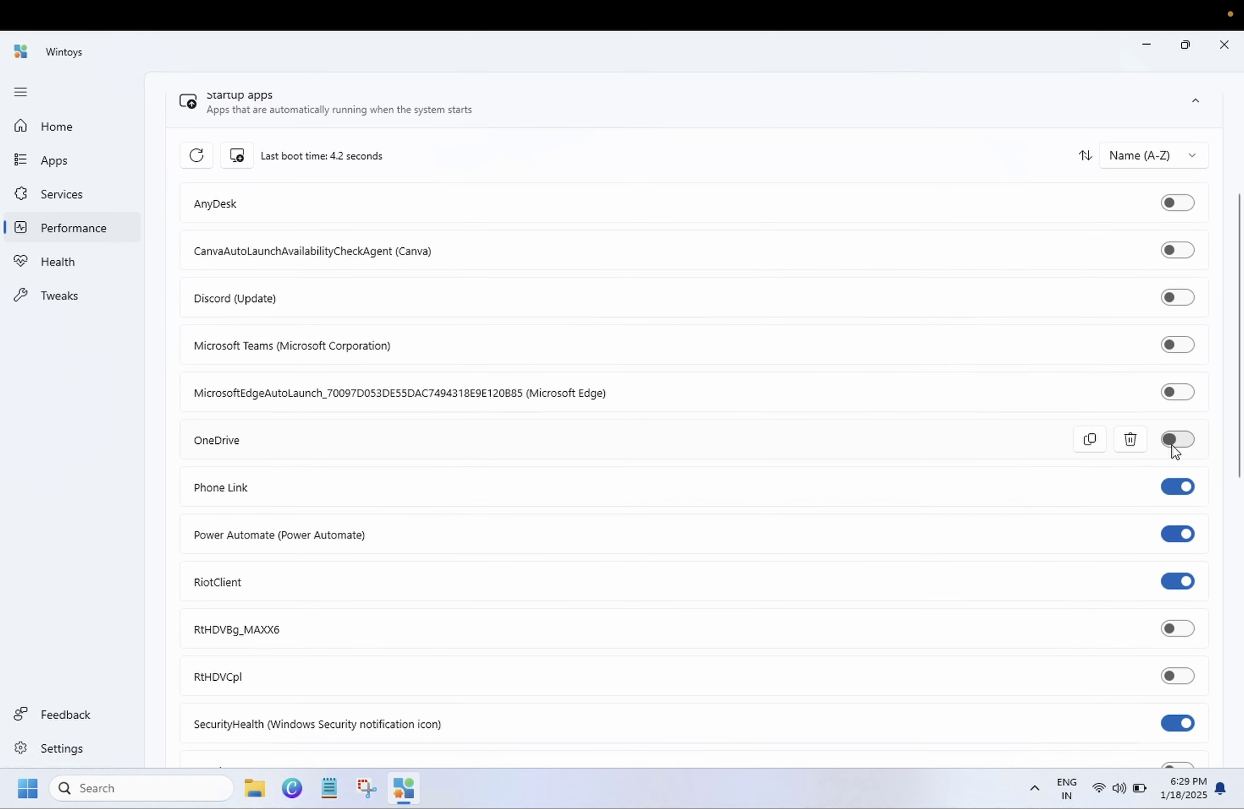
{"action": "left_click", "coordinate": [1177, 488]}
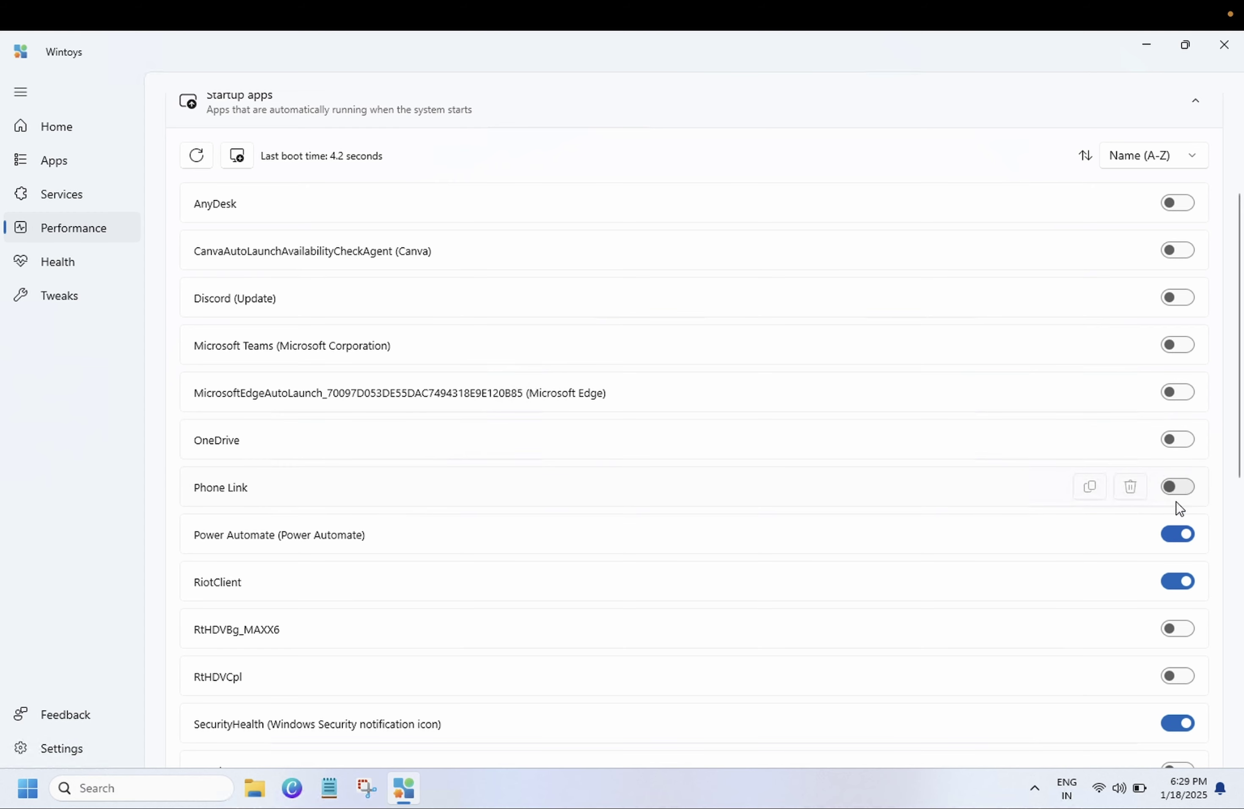
{"action": "left_click", "coordinate": [1174, 533]}
{"action": "left_click", "coordinate": [1175, 582]}
Step: Switch the SecurityHealth startup entry off and back on
{"action": "scroll", "coordinate": [1047, 550], "scroll_direction": "down", "scroll_amount": 5}
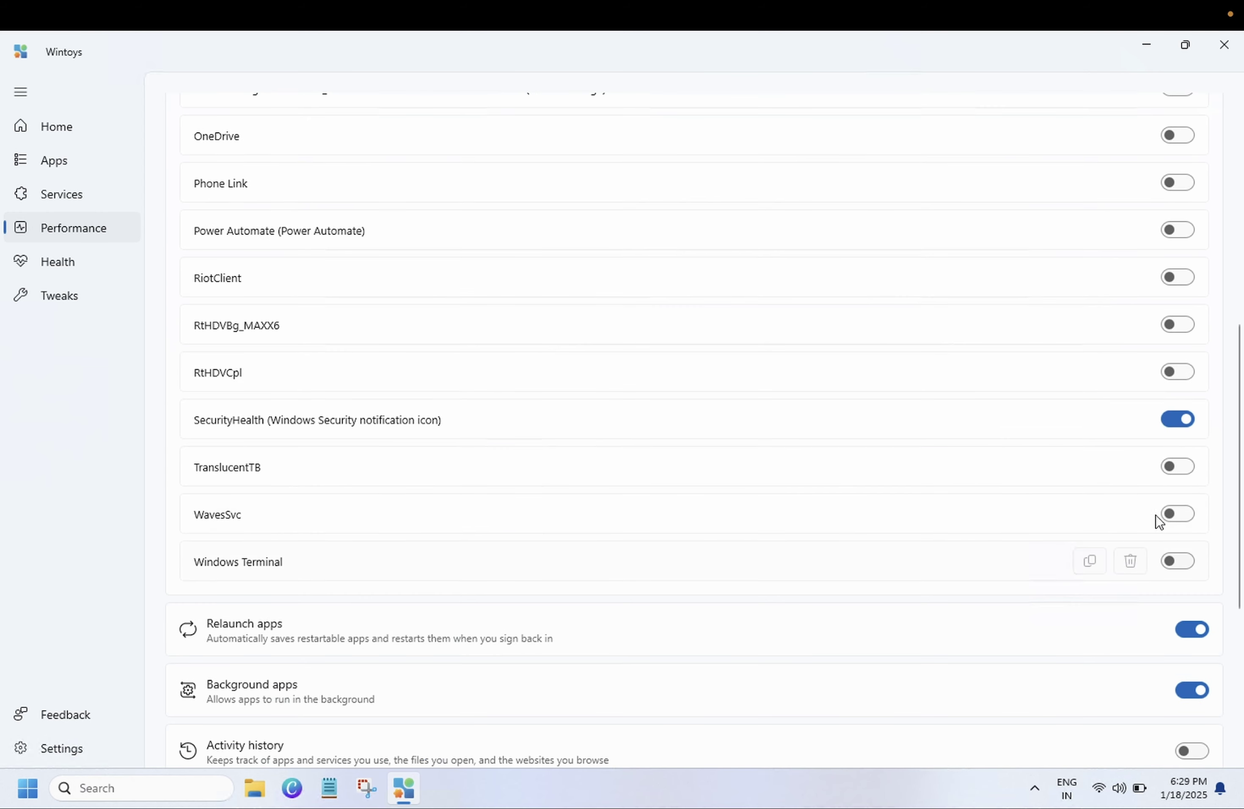
{"action": "left_click", "coordinate": [1175, 420]}
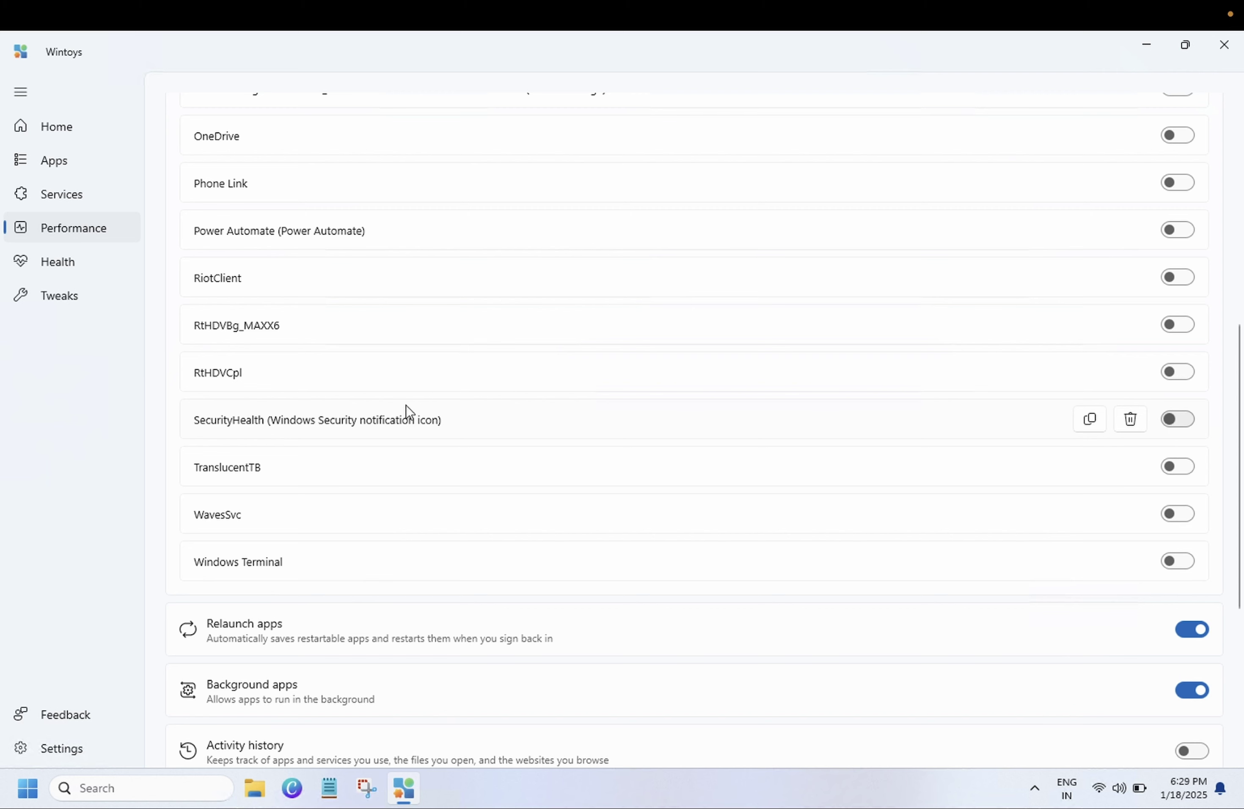
{"action": "left_click", "coordinate": [1176, 420]}
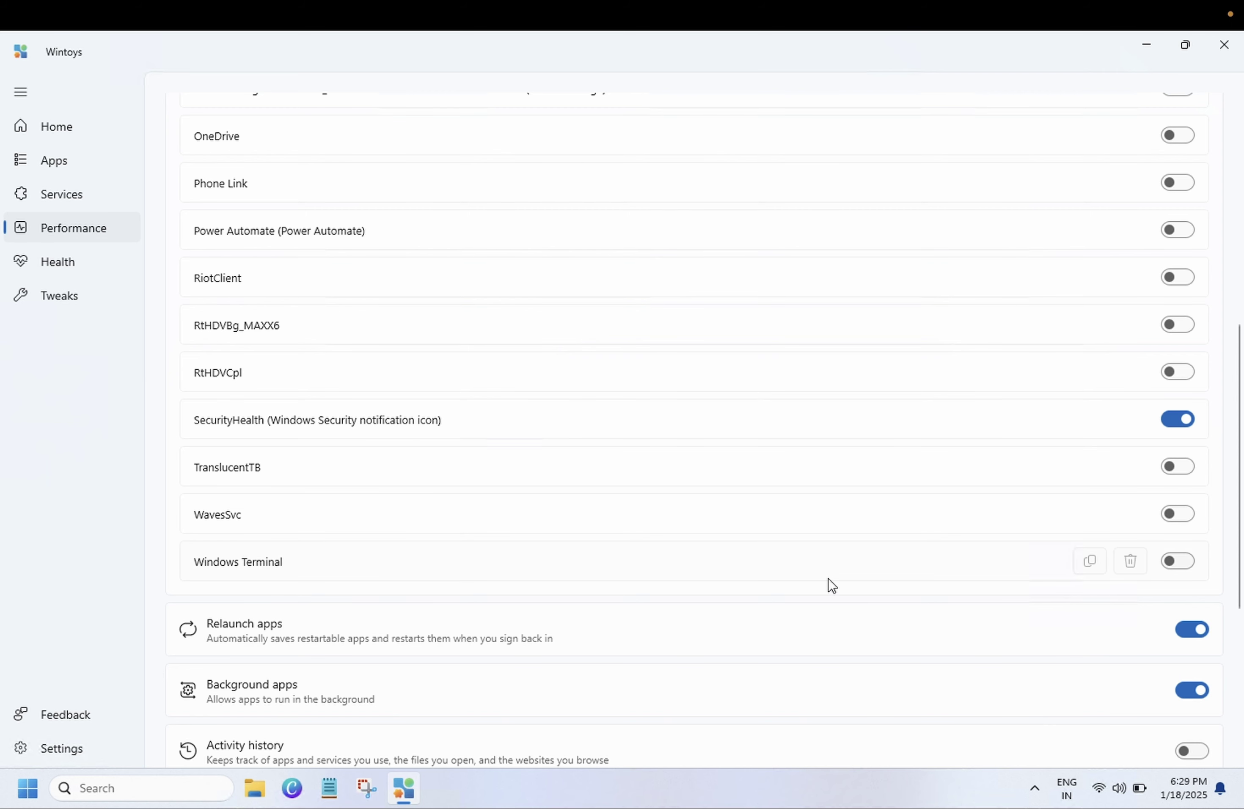
Step: Collapse the startup apps list and turn off Relaunch apps and Background apps
{"action": "scroll", "coordinate": [831, 584], "scroll_direction": "down", "scroll_amount": 2}
{"action": "scroll", "coordinate": [832, 585], "scroll_direction": "down", "scroll_amount": 3}
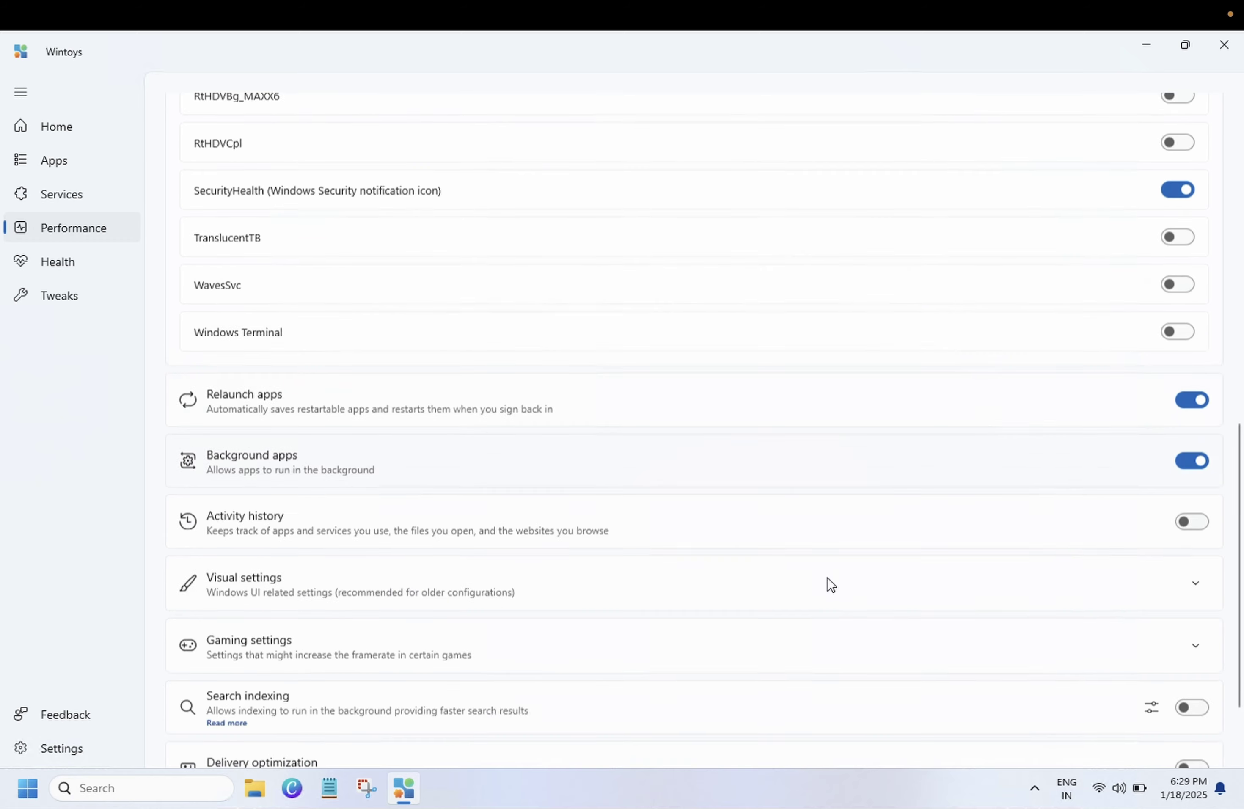
{"action": "scroll", "coordinate": [832, 585], "scroll_direction": "up", "scroll_amount": 12}
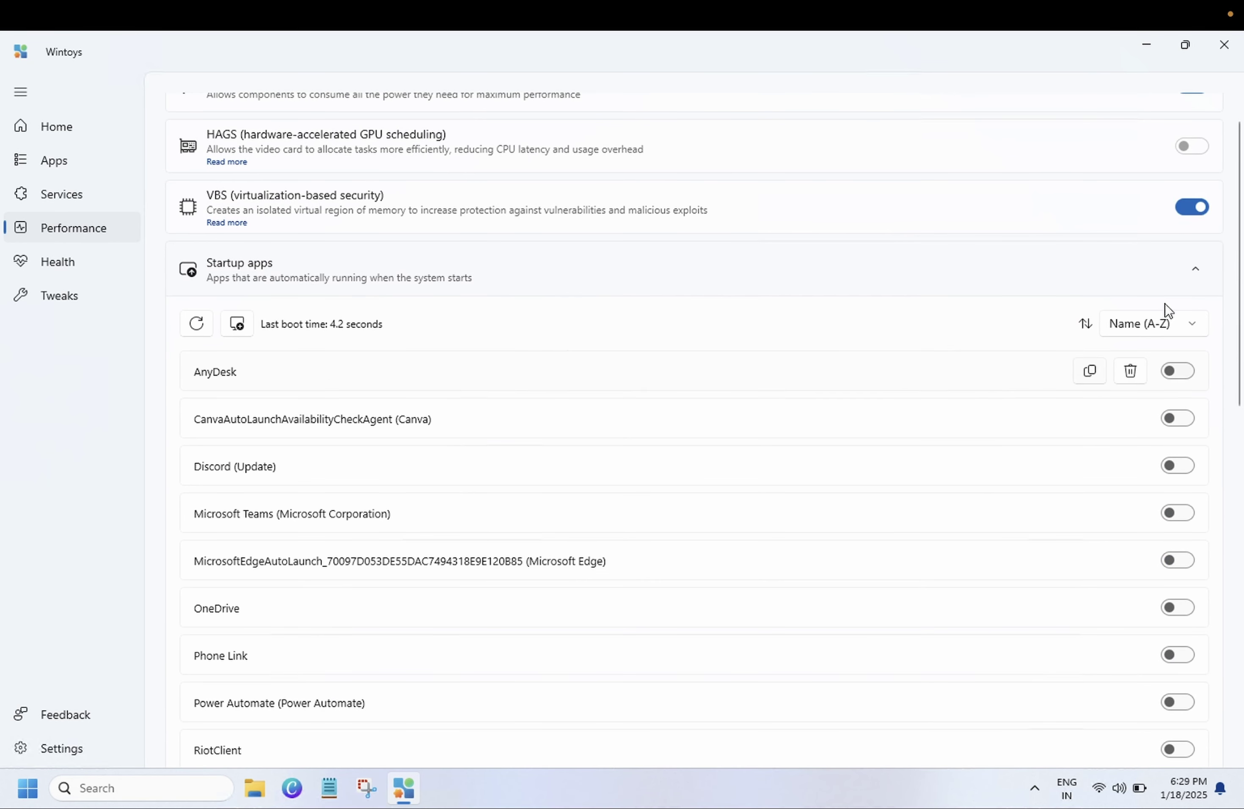
{"action": "left_click", "coordinate": [1195, 269]}
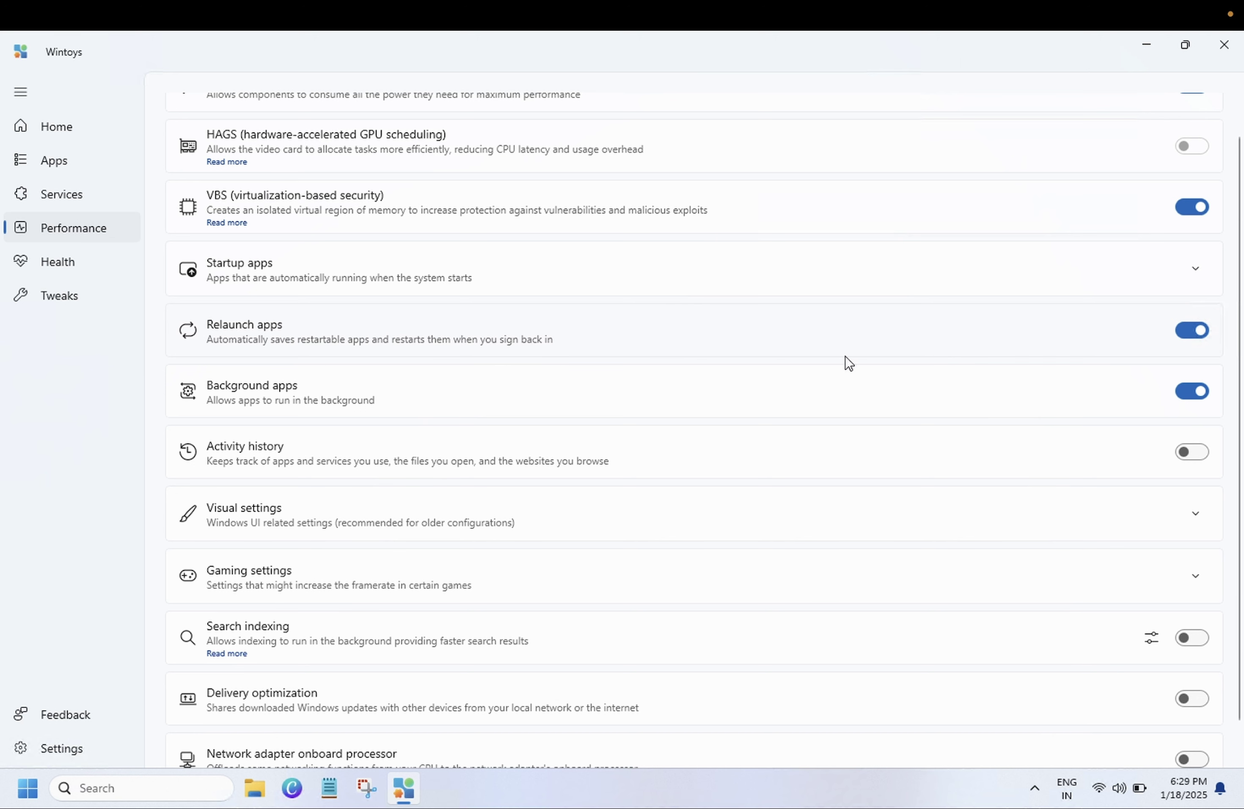
{"action": "left_click", "coordinate": [1190, 330]}
{"action": "left_click", "coordinate": [1188, 392]}
Step: Expand the visual settings and open the options for adjusting visual effects, moving the dialog to the middle of the screen
{"action": "scroll", "coordinate": [906, 458], "scroll_direction": "down", "scroll_amount": 1}
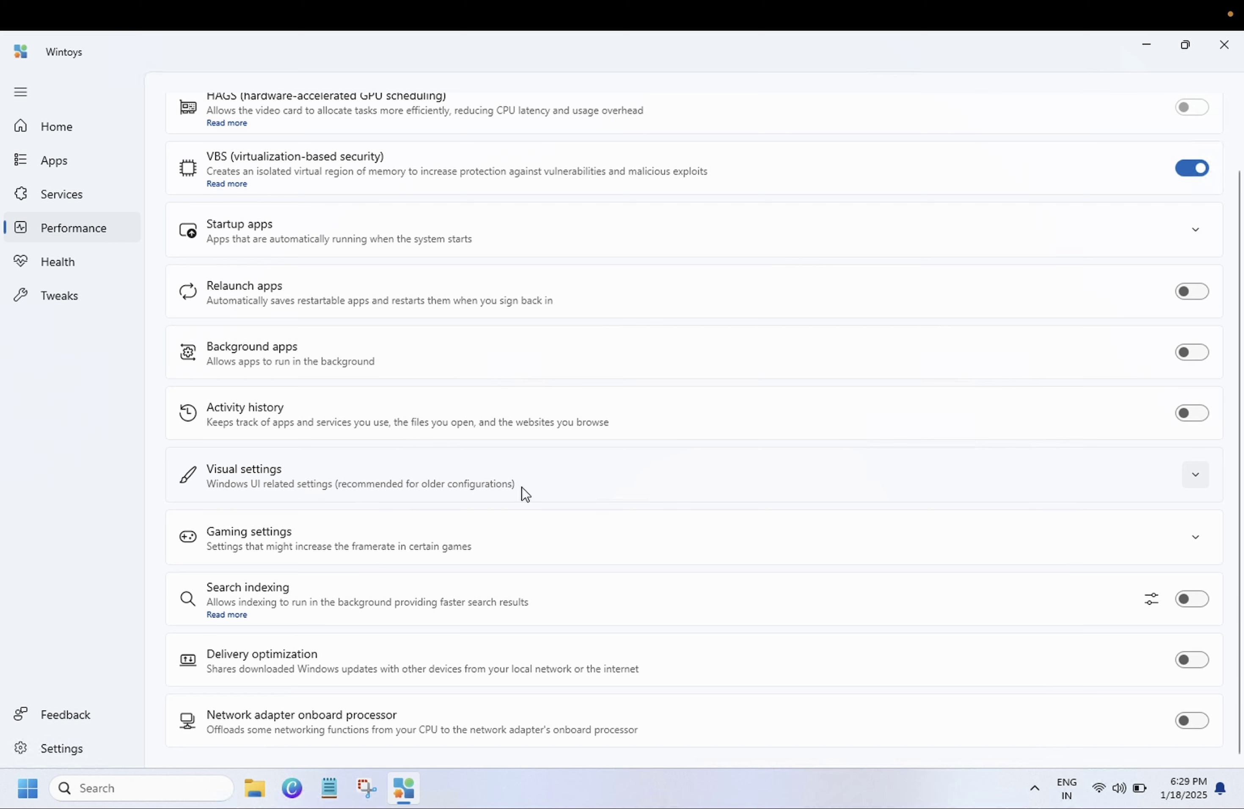
{"action": "left_click", "coordinate": [1195, 475]}
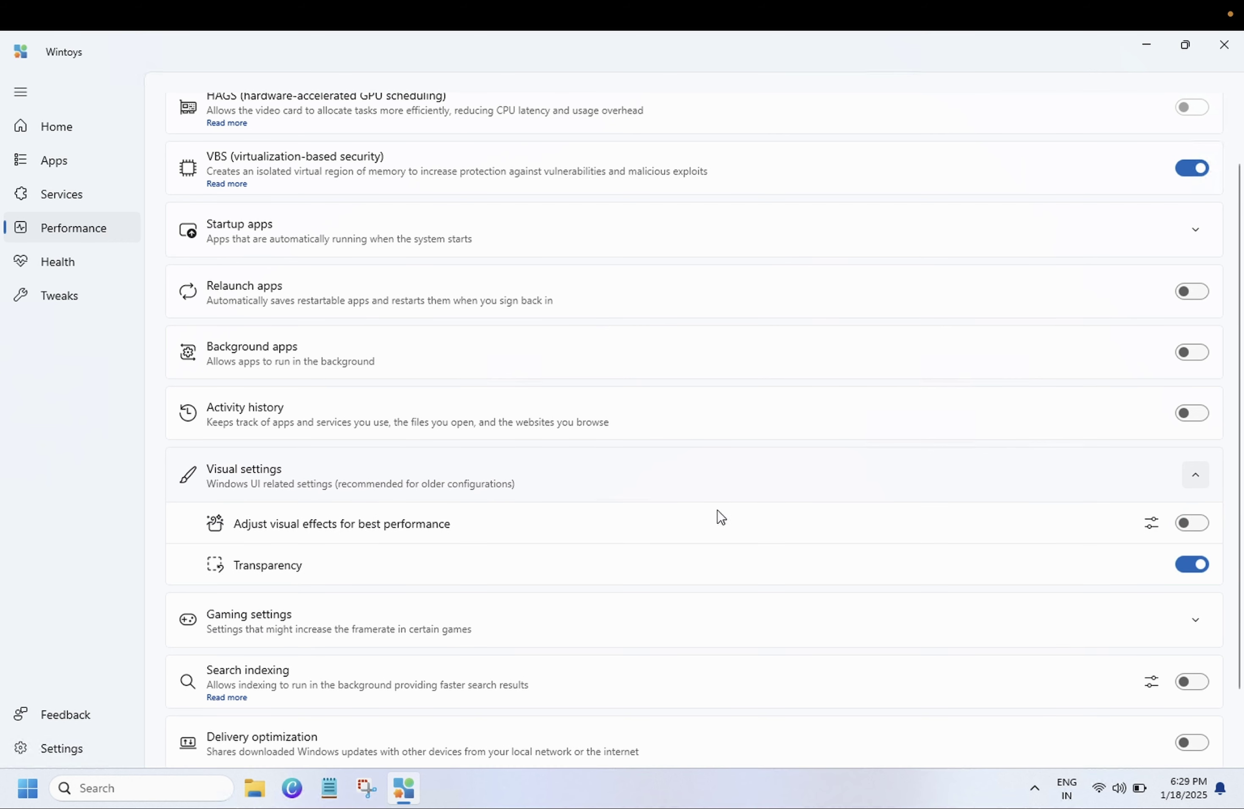
{"action": "scroll", "coordinate": [436, 574], "scroll_direction": "down", "scroll_amount": 2}
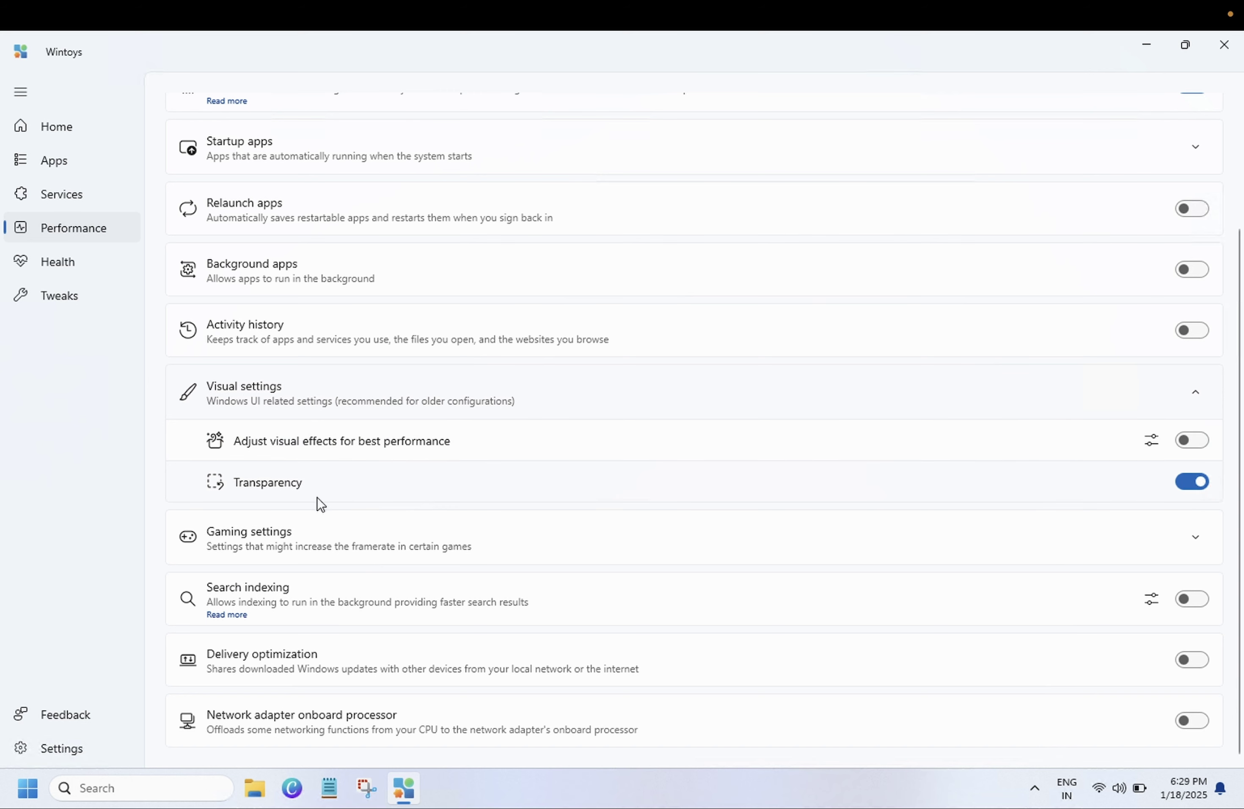
{"action": "left_click", "coordinate": [1151, 440]}
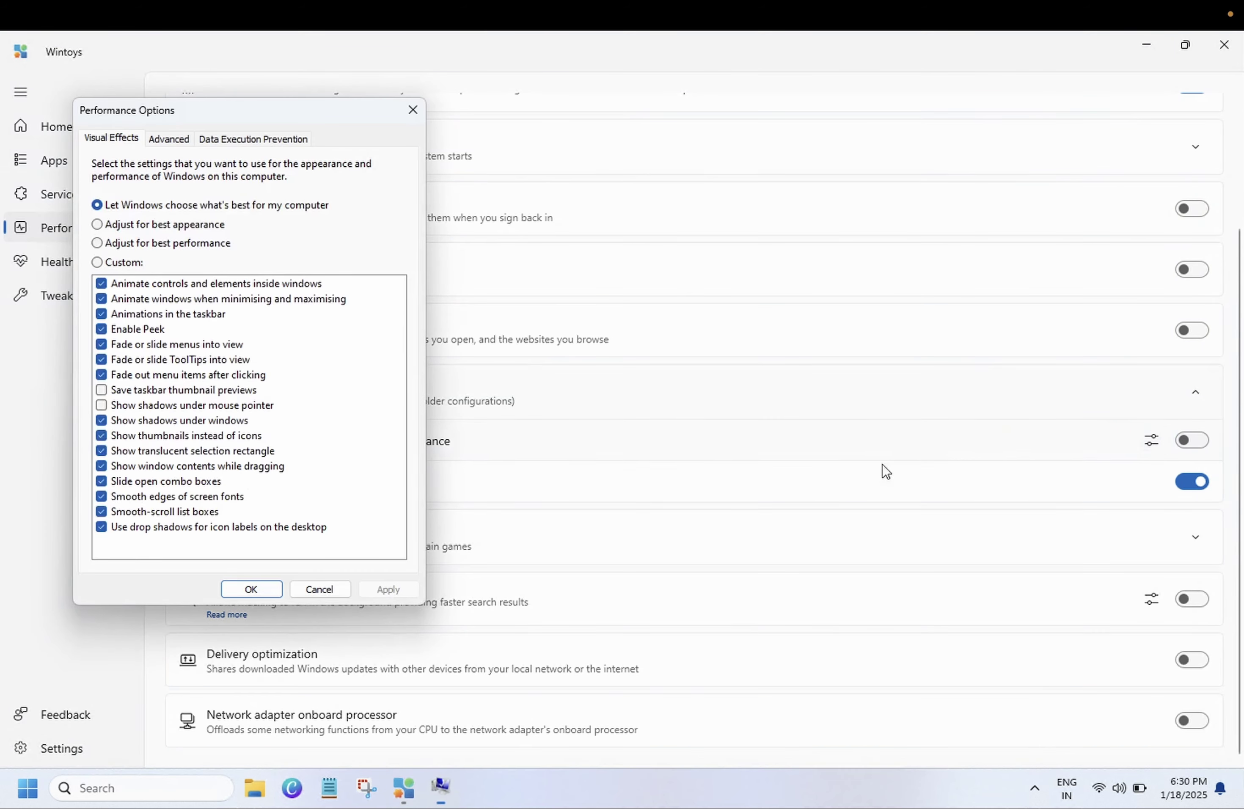
{"action": "left_click_drag", "start_coordinate": [337, 115], "coordinate": [679, 178]}
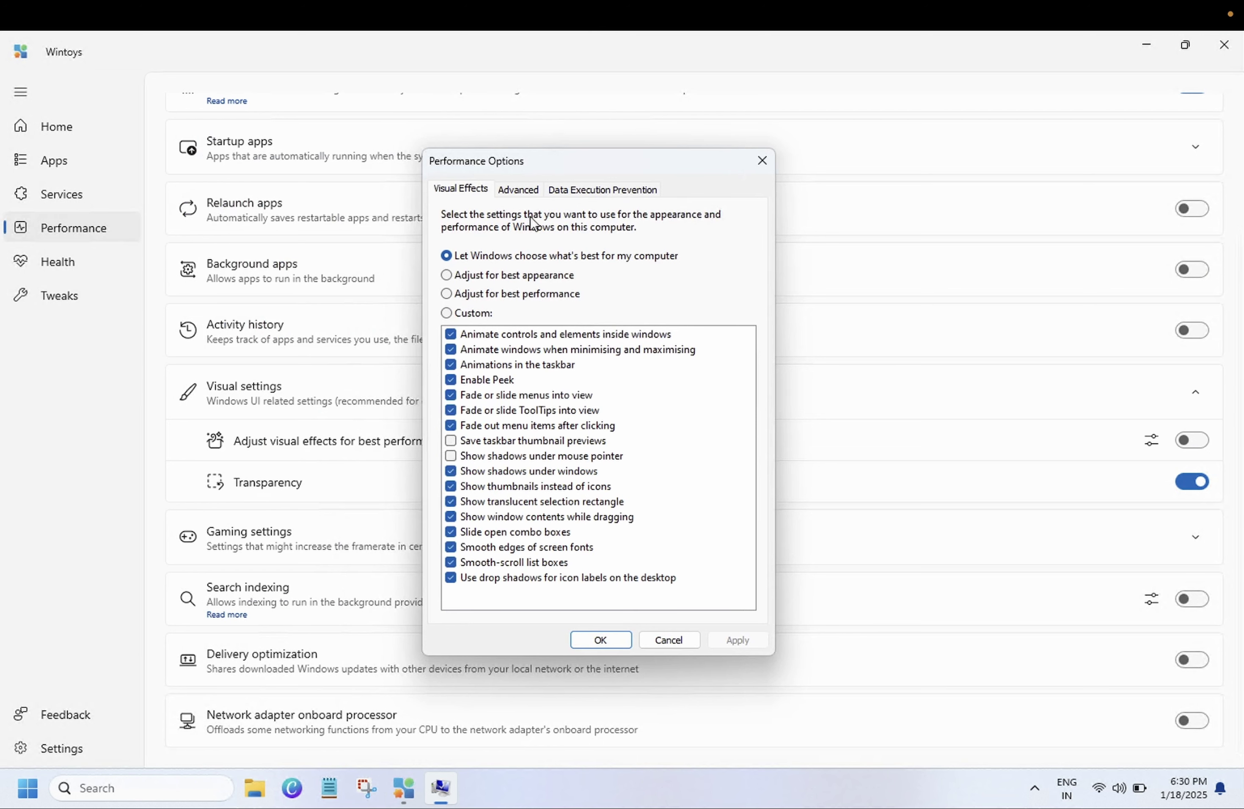
Step: Examine the initial and maximum paging file sizes of drive C in the advanced virtual memory settings, and cancel without changes
{"action": "left_click", "coordinate": [507, 190]}
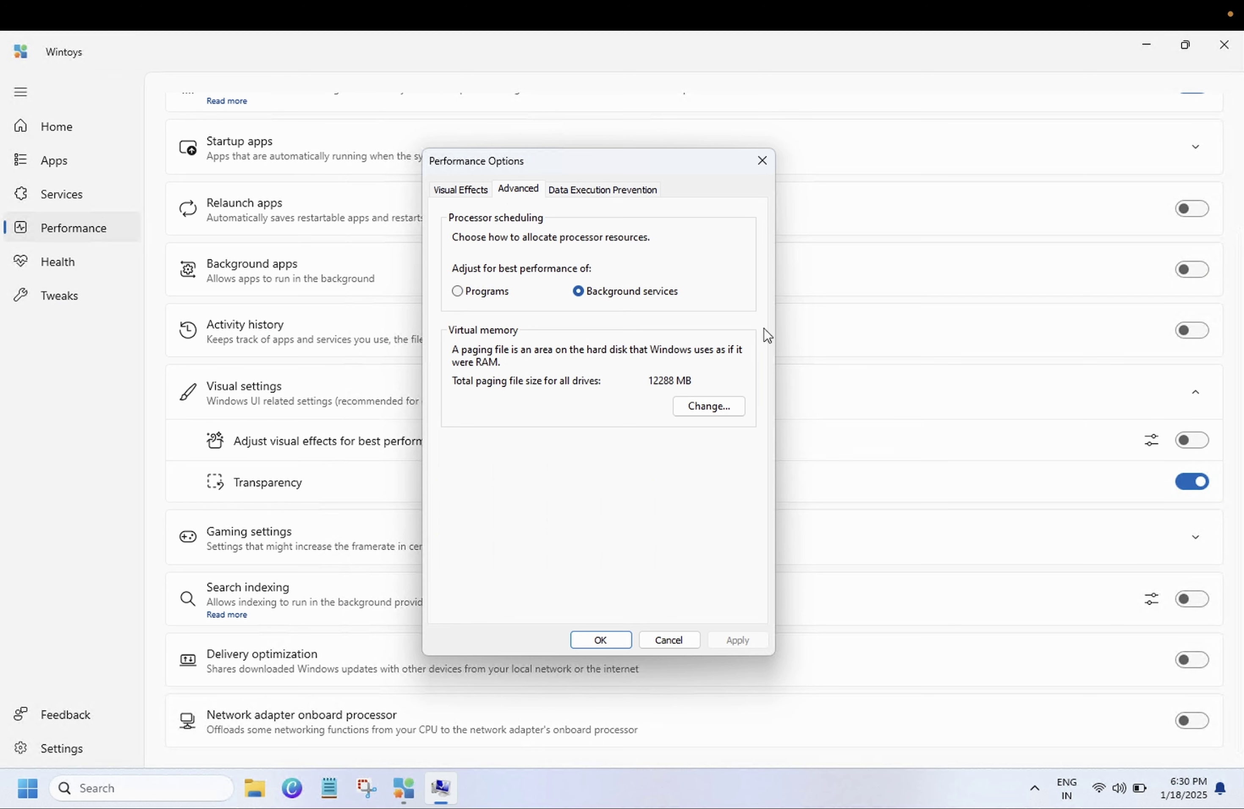
{"action": "left_click", "coordinate": [717, 405]}
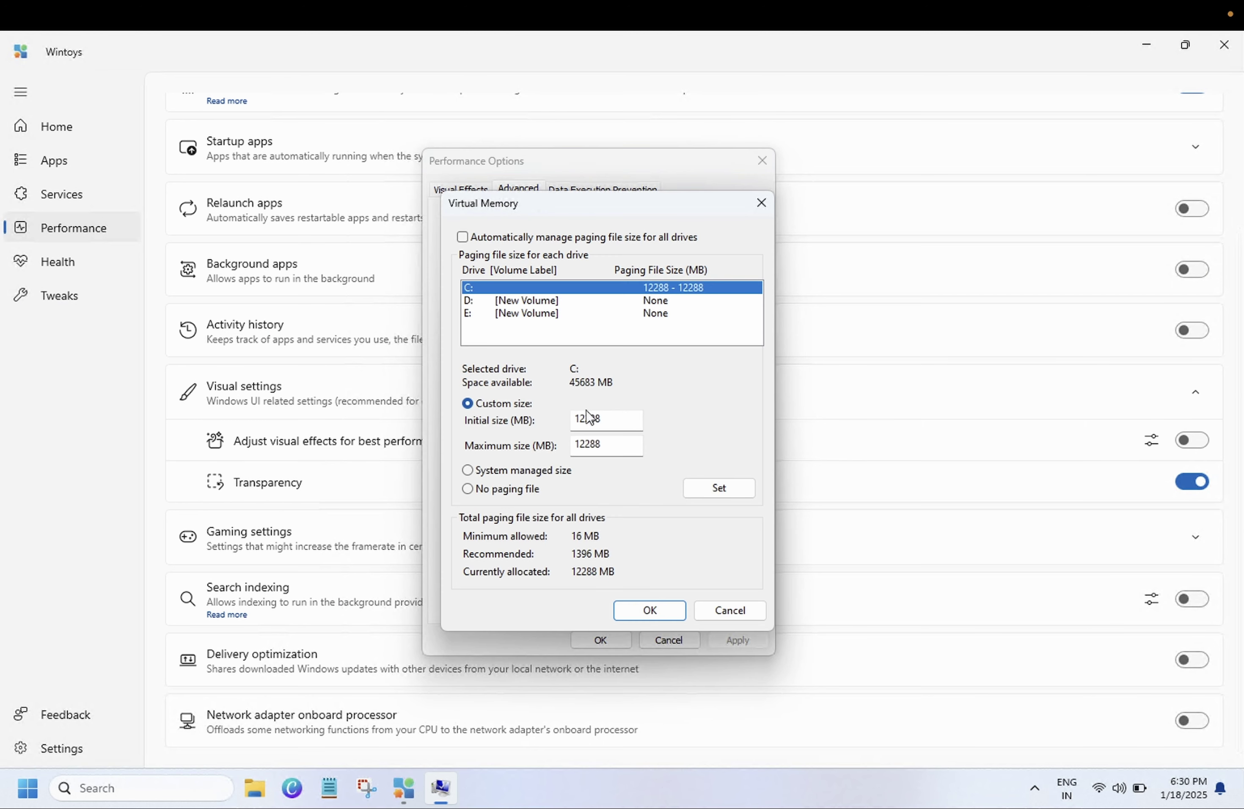
{"action": "double_click", "coordinate": [613, 422]}
{"action": "double_click", "coordinate": [611, 445]}
{"action": "left_click", "coordinate": [716, 610]}
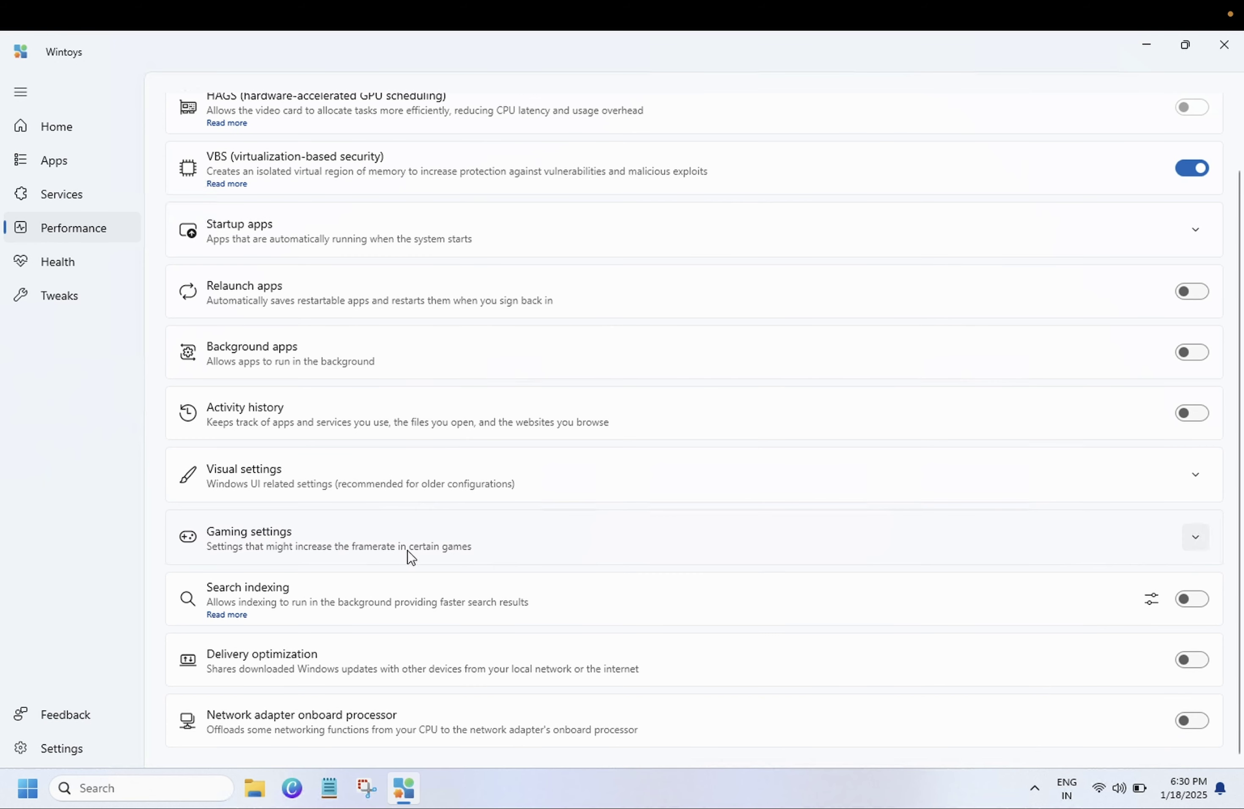
Step: Expand the gaming settings, turn off Game mode, and collapse the section again
{"action": "left_click", "coordinate": [1200, 544]}
{"action": "scroll", "coordinate": [857, 516], "scroll_direction": "down", "scroll_amount": 3}
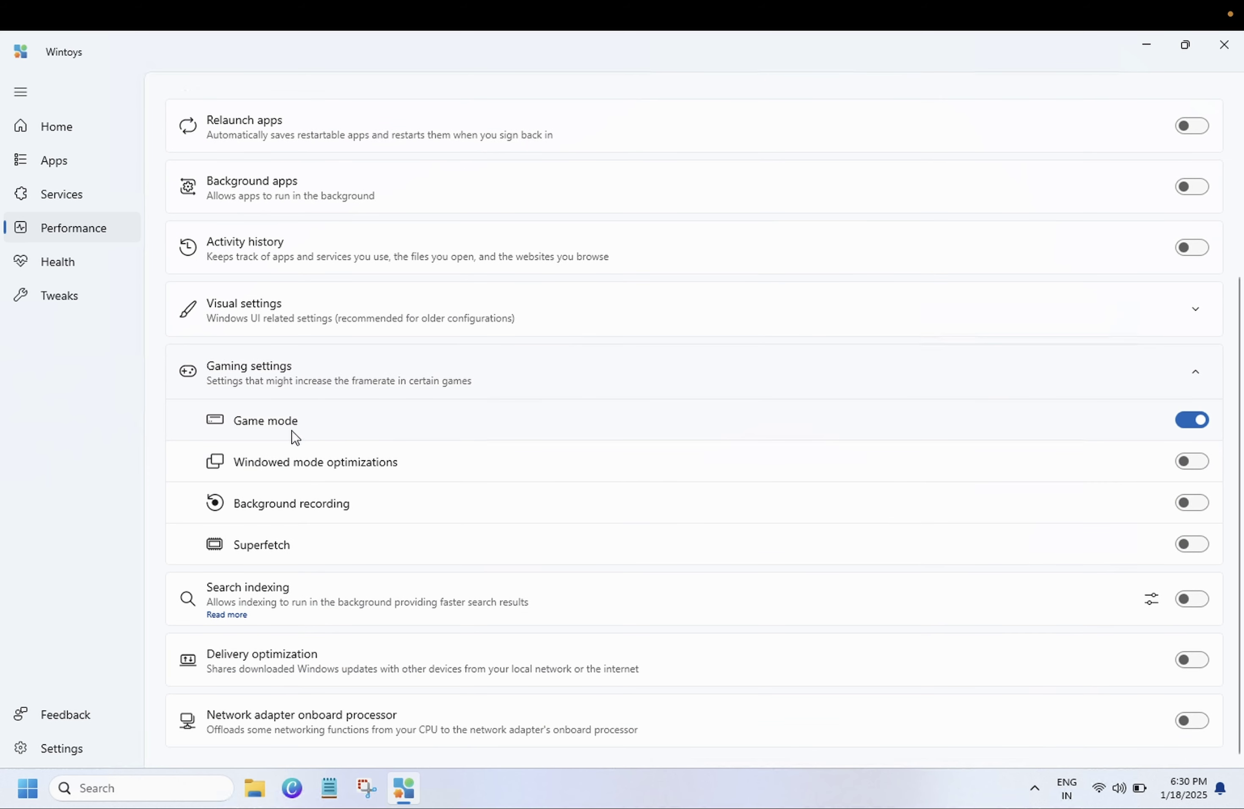
{"action": "left_click", "coordinate": [1194, 424]}
{"action": "left_click", "coordinate": [1195, 372]}
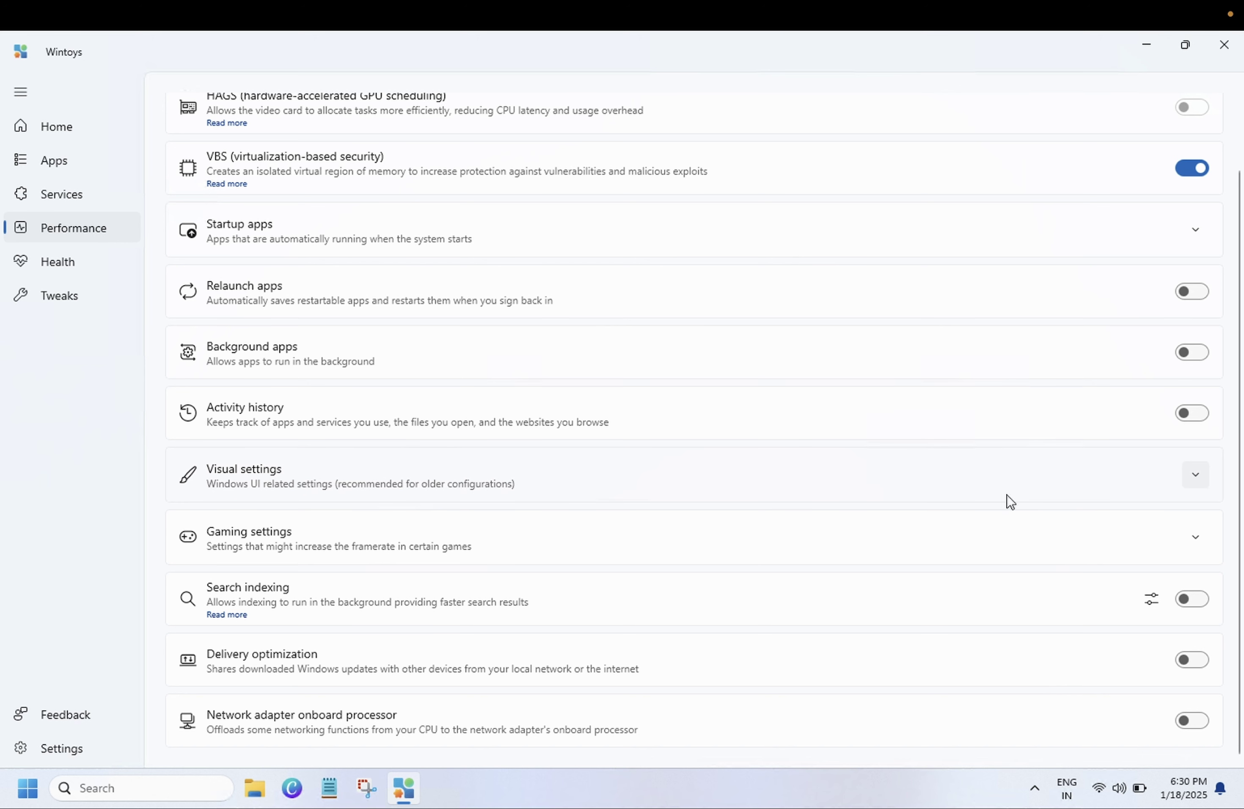
Step: Review the visual settings options and the remaining entries on the Performance page, collapsing the visual settings again
{"action": "left_click", "coordinate": [1194, 475]}
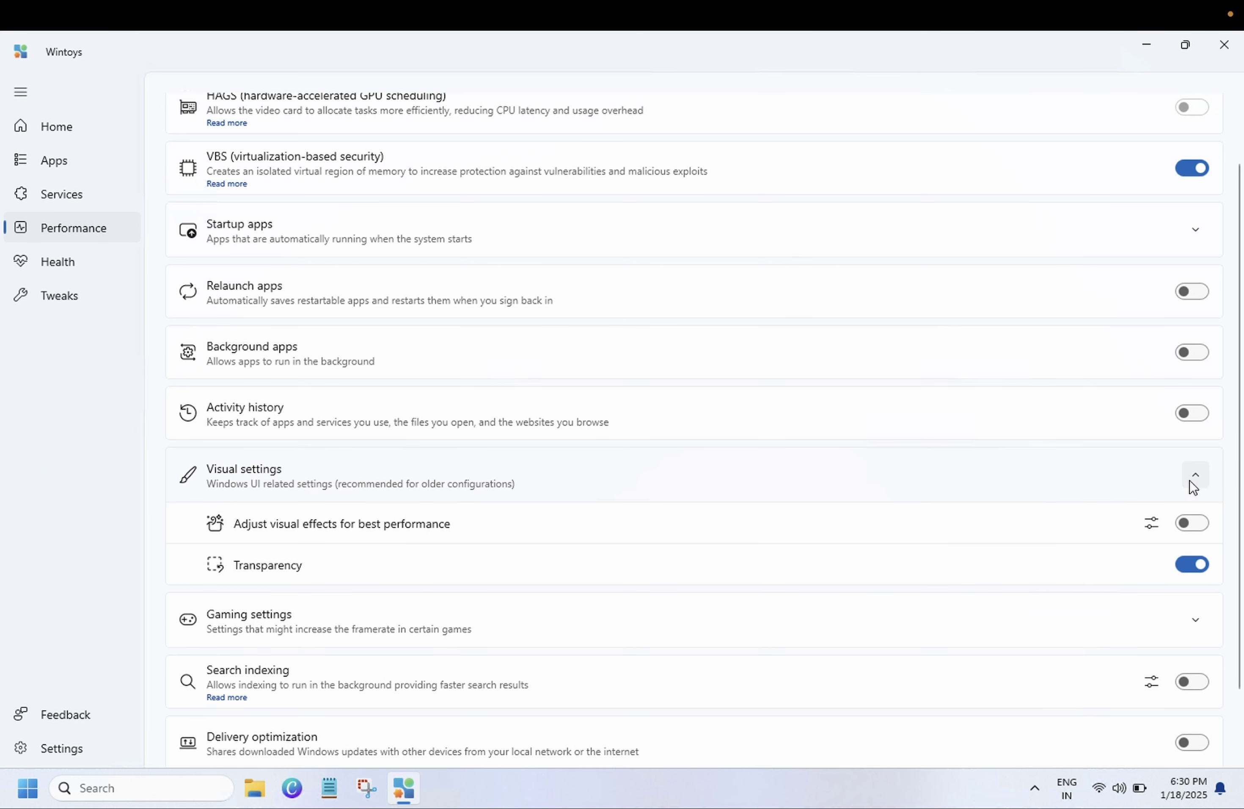
{"action": "left_click", "coordinate": [1194, 478]}
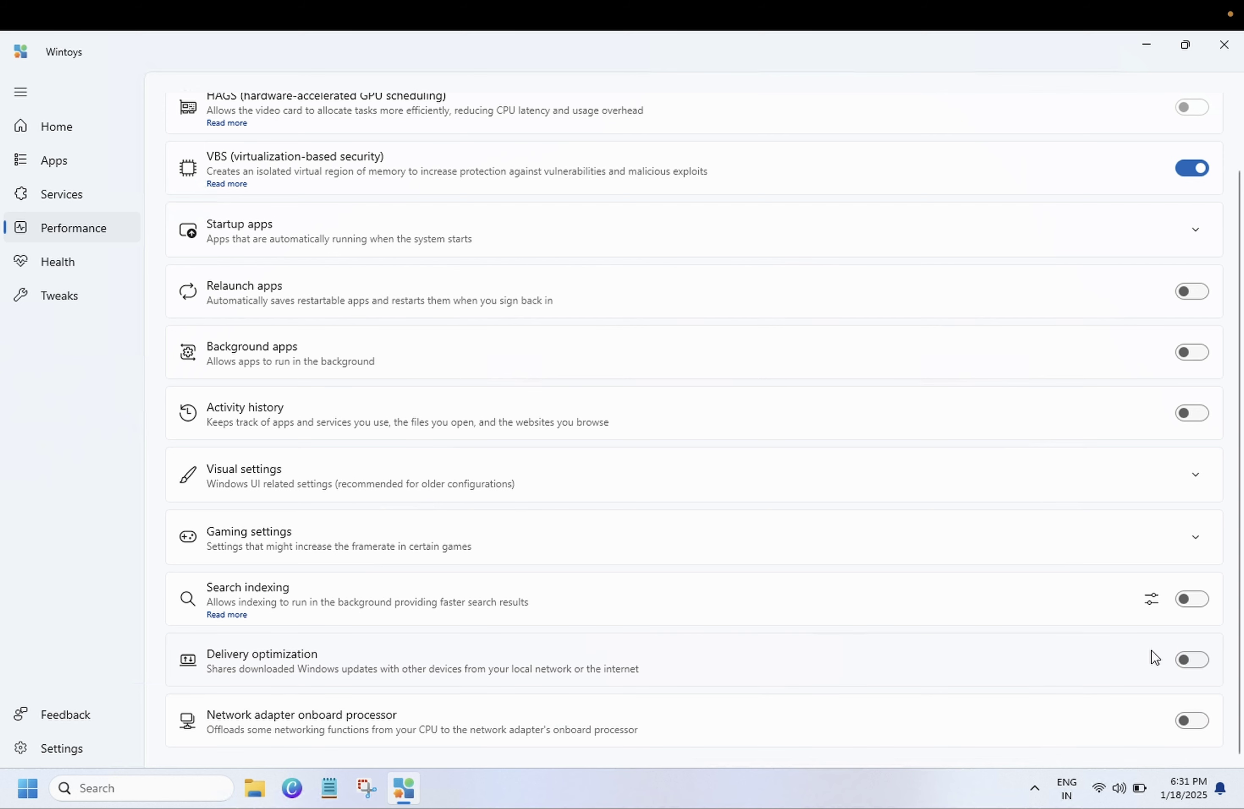
{"action": "scroll", "coordinate": [1154, 658], "scroll_direction": "up", "scroll_amount": 2}
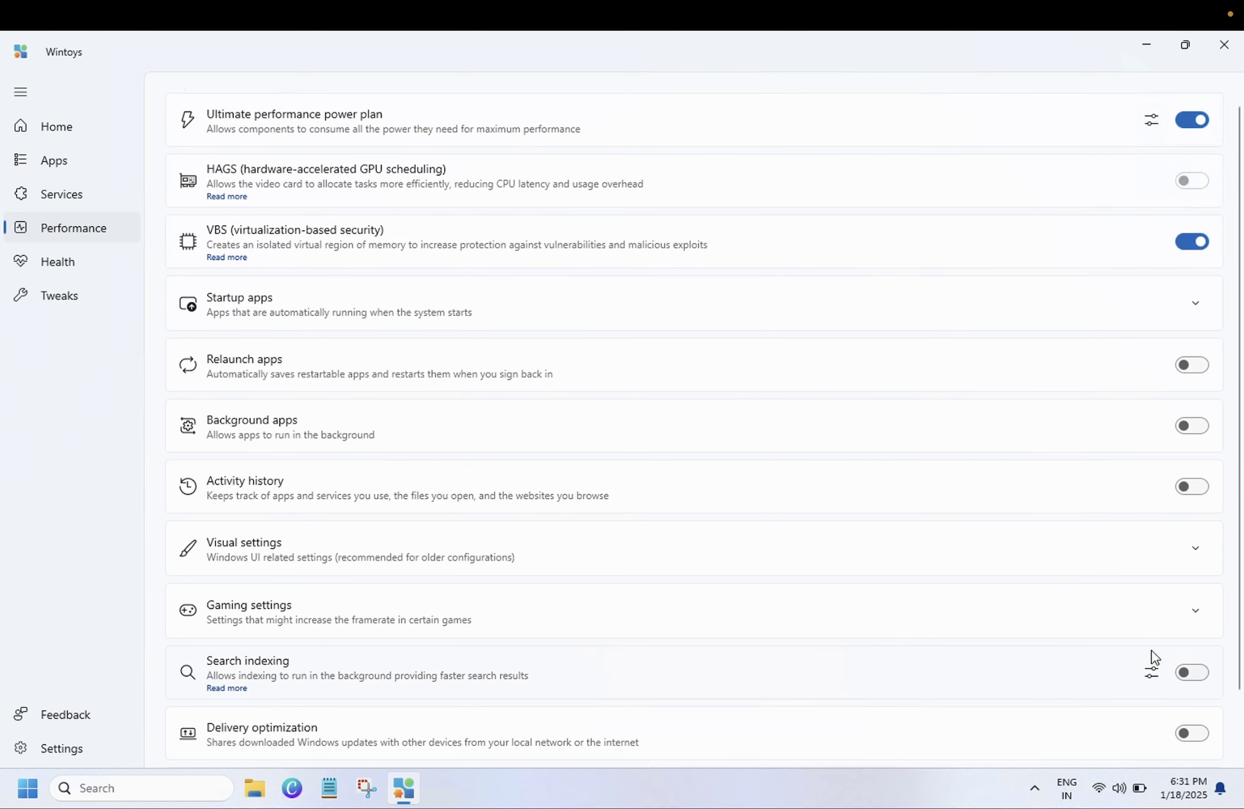
{"action": "scroll", "coordinate": [1154, 657], "scroll_direction": "down", "scroll_amount": 2}
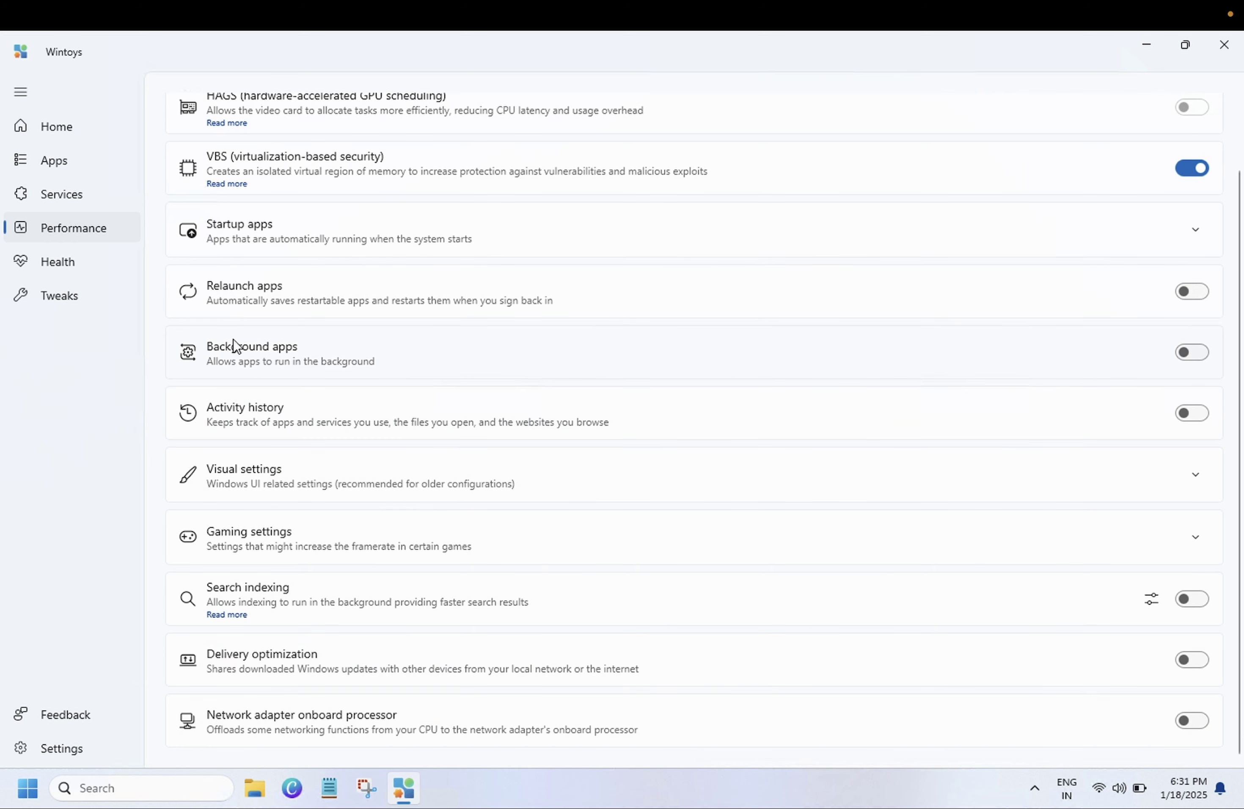
Step: Examine the Drive optimization schedule and its frequency choices on the Health page, and close the dialogs without changes
{"action": "left_click", "coordinate": [72, 272]}
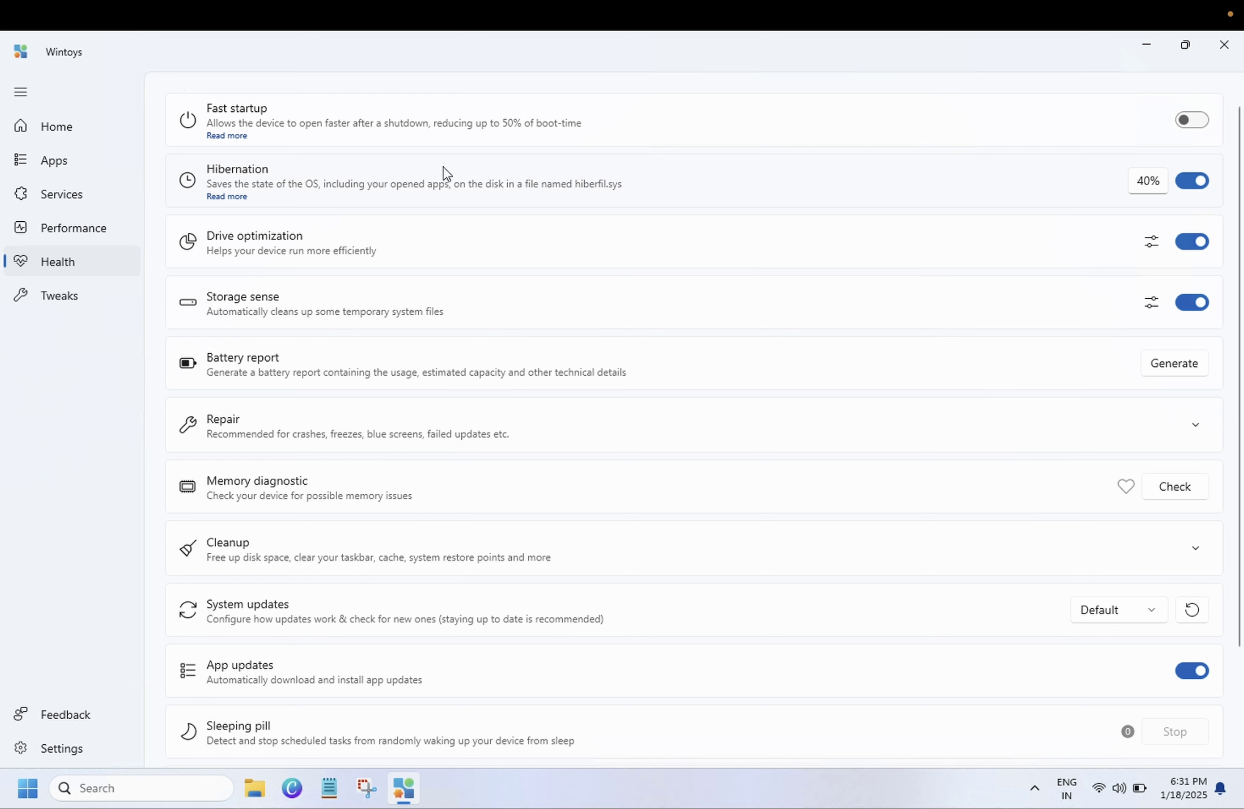
{"action": "mouse_move", "coordinate": [1196, 185]}
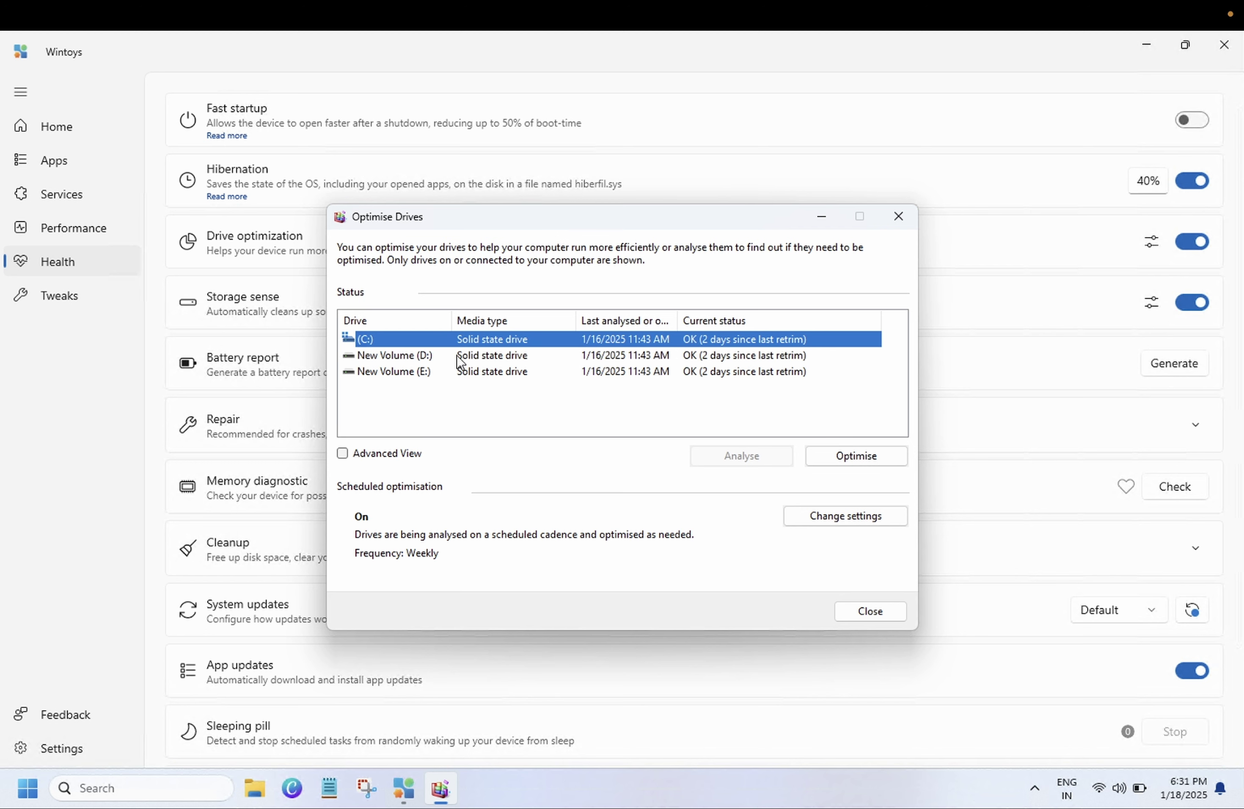
{"action": "left_click", "coordinate": [831, 509]}
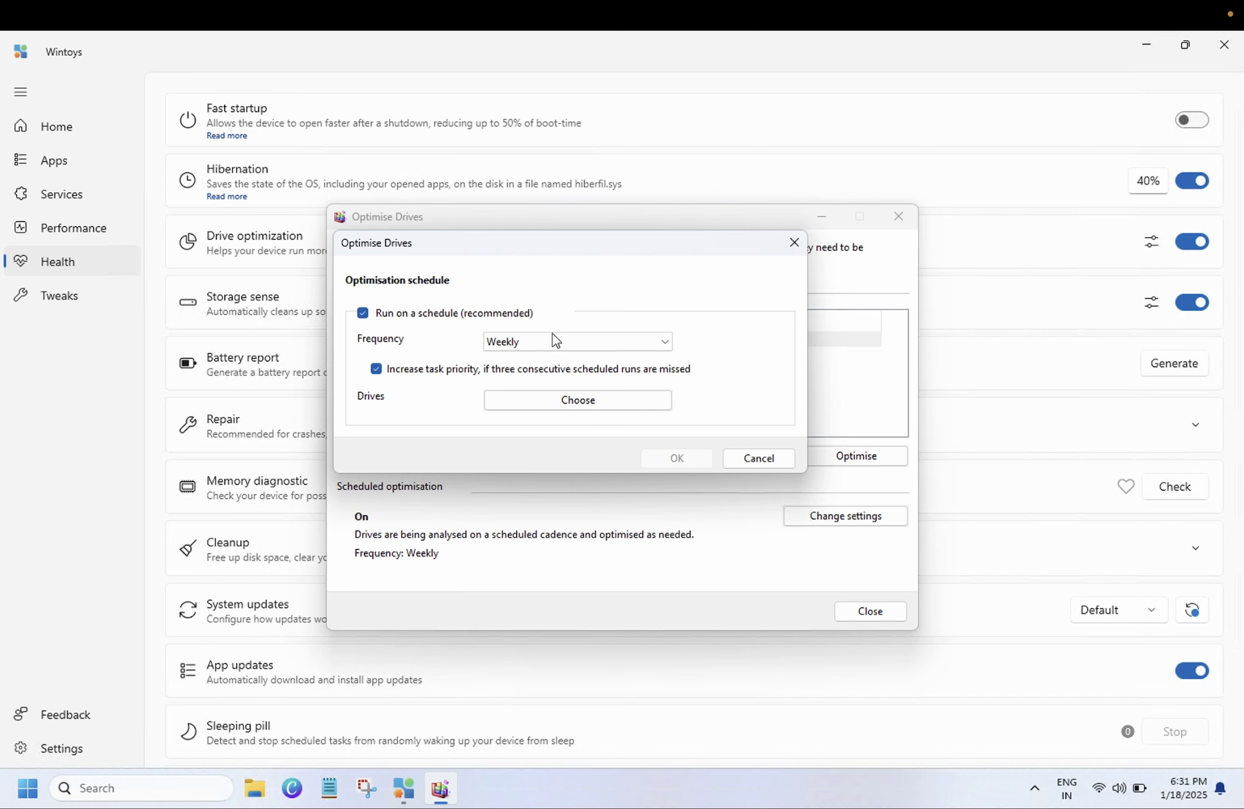
{"action": "left_click", "coordinate": [554, 342]}
{"action": "left_click", "coordinate": [596, 310]}
{"action": "left_click", "coordinate": [777, 460]}
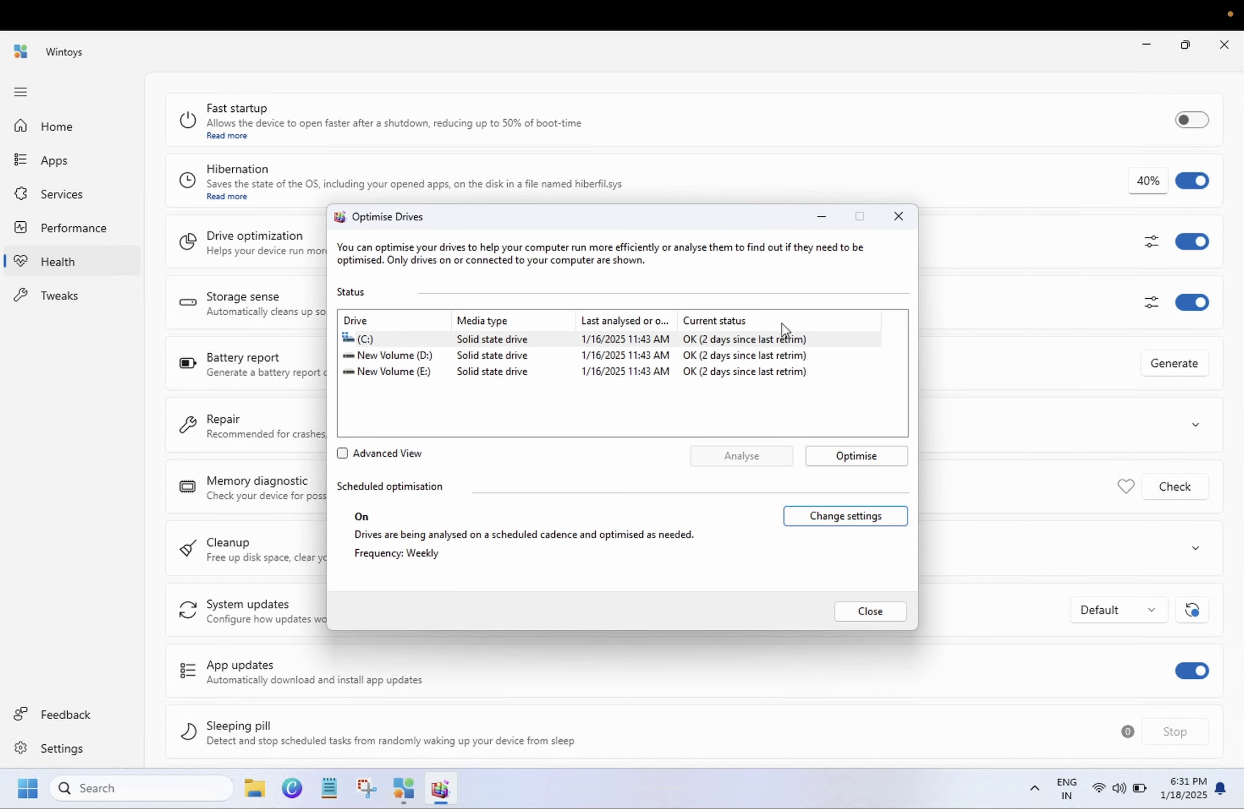
{"action": "left_click", "coordinate": [896, 217]}
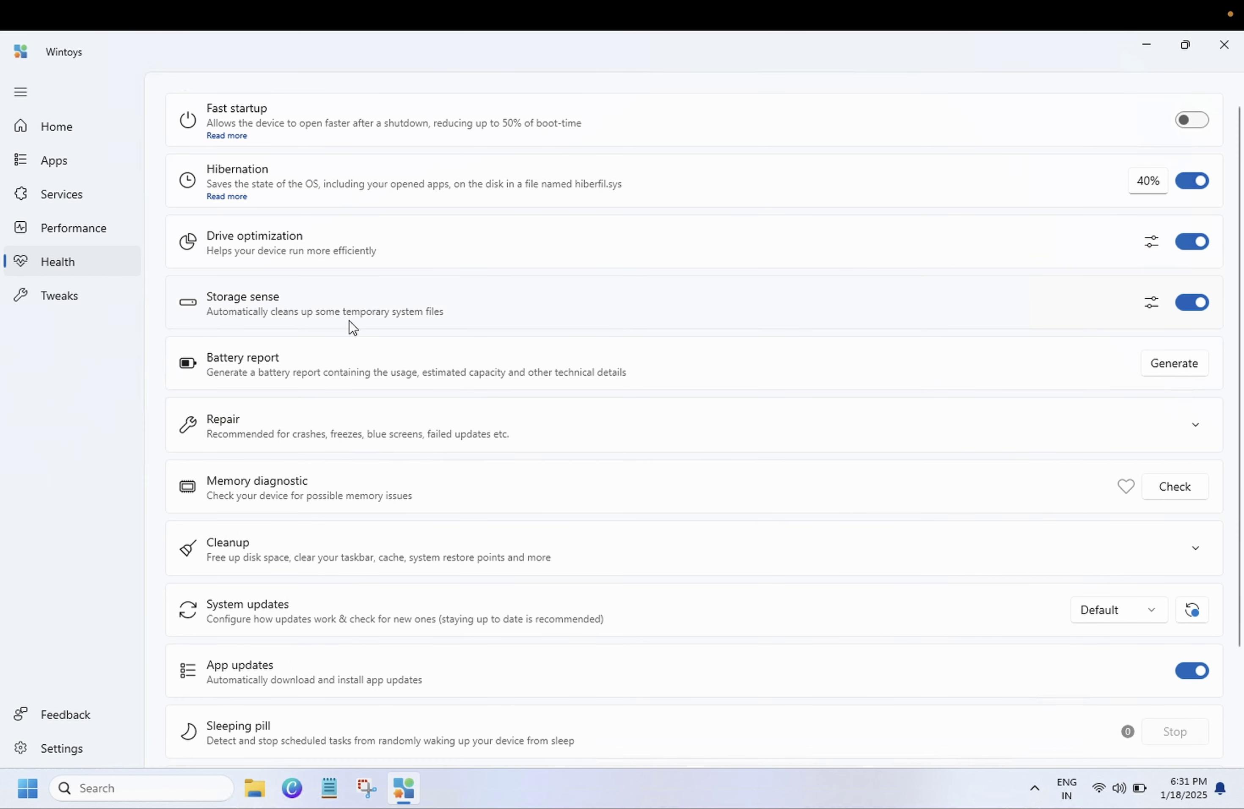
Step: Examine the Storage Sense cleanup settings and the recycle bin deletion periods, and close Settings without changes
{"action": "left_click", "coordinate": [1150, 302]}
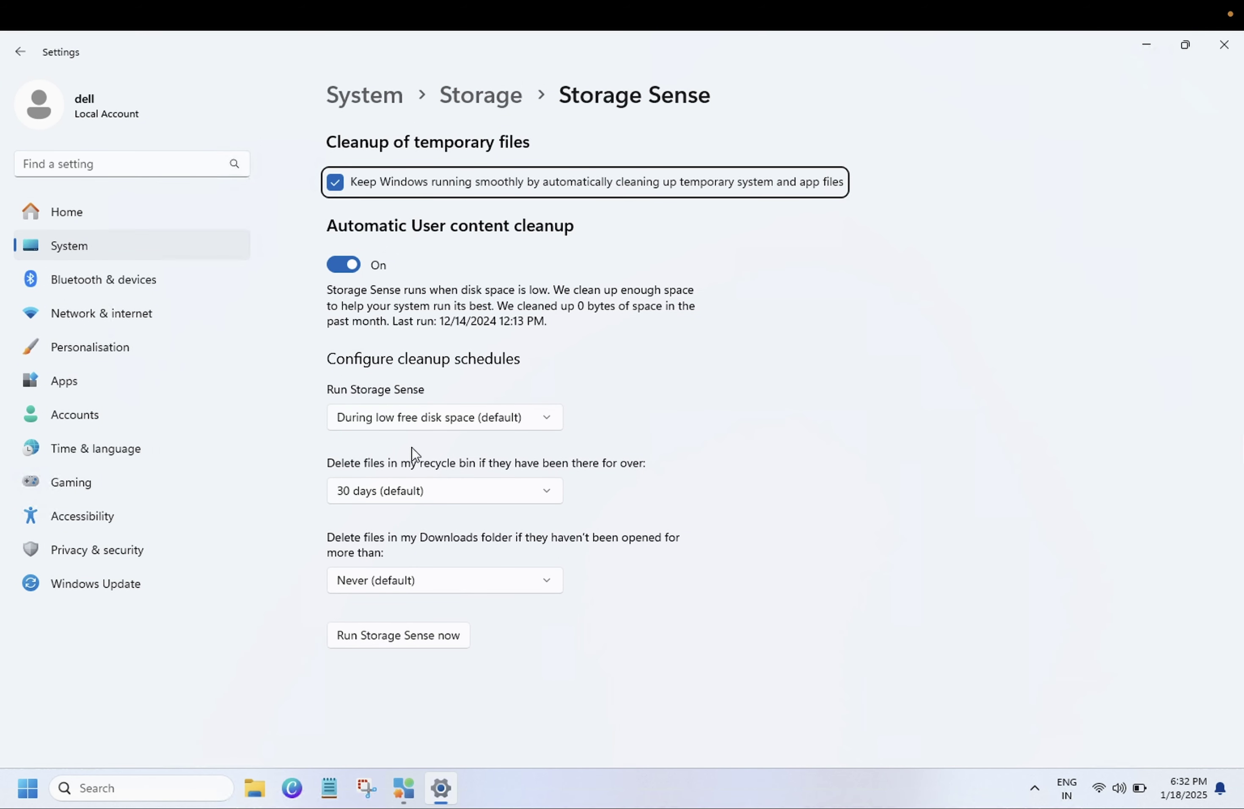
{"action": "left_click", "coordinate": [415, 499]}
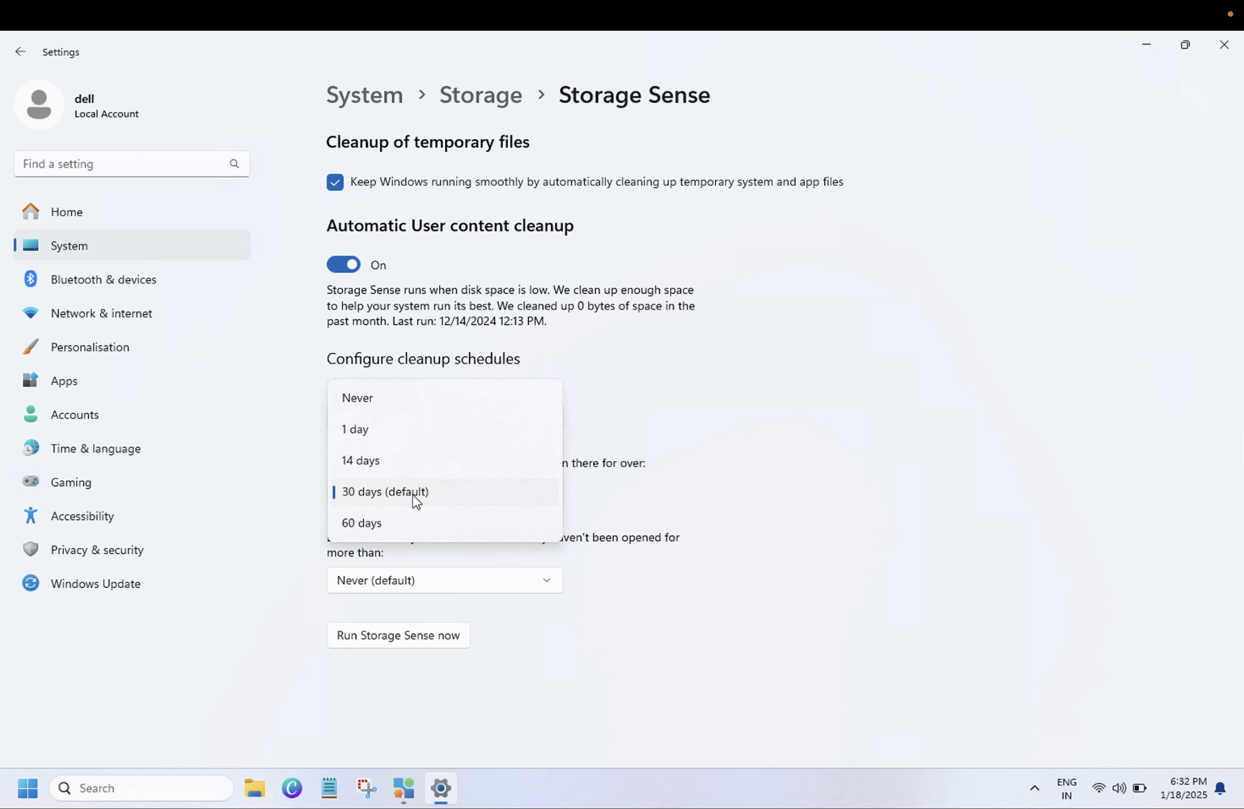
{"action": "left_click", "coordinate": [653, 413]}
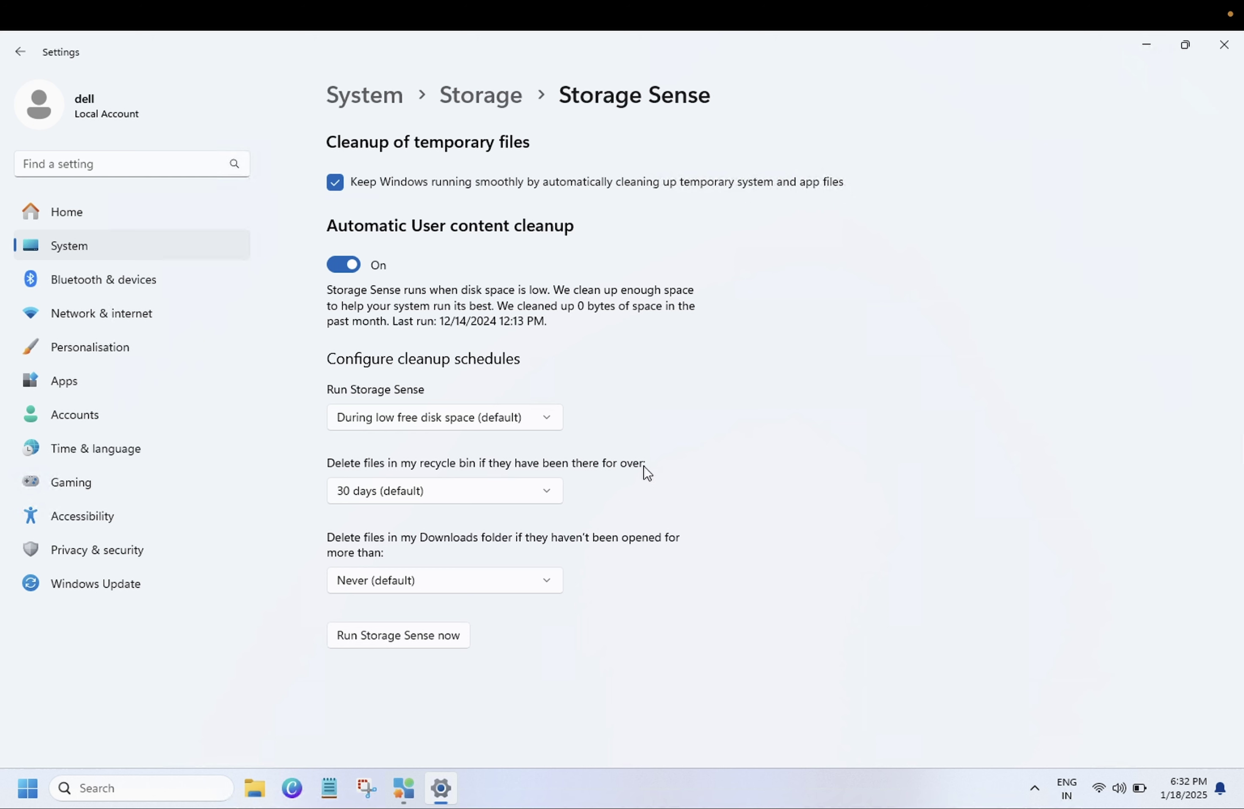
{"action": "left_click", "coordinate": [536, 499]}
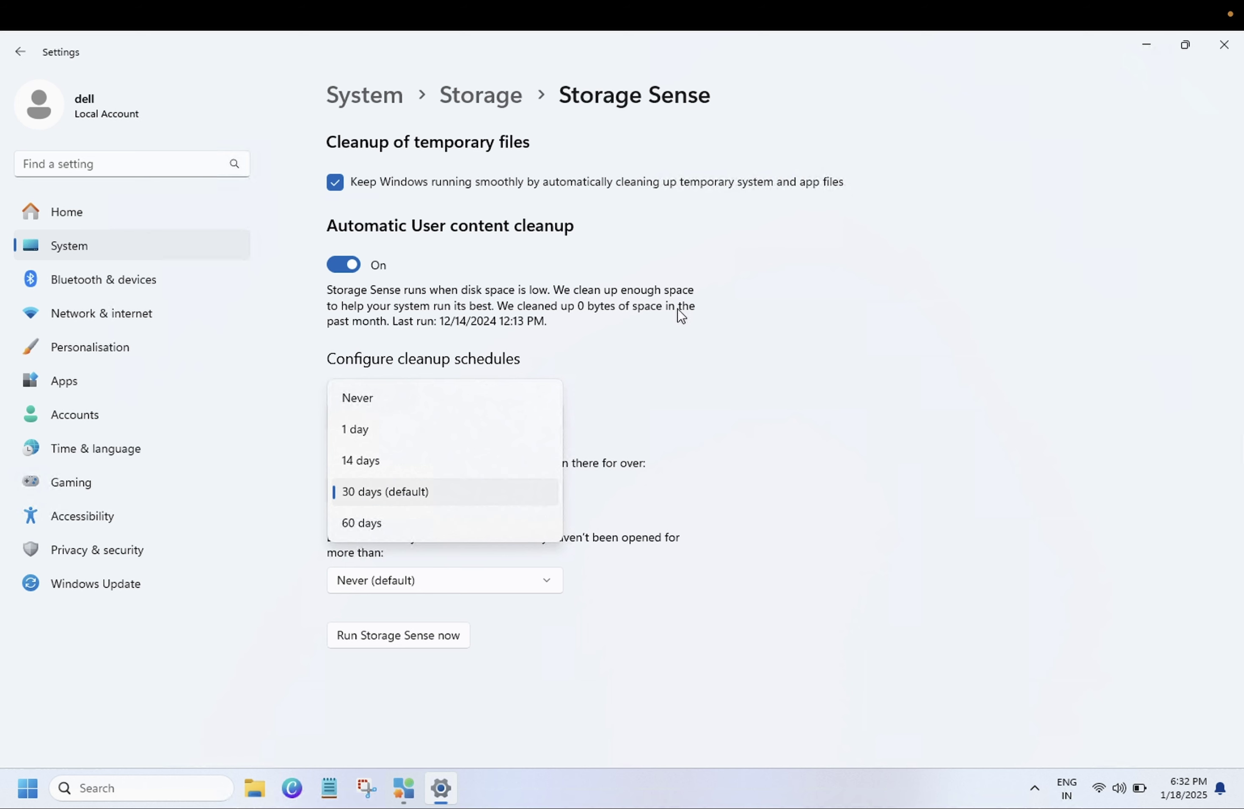
{"action": "left_click", "coordinate": [655, 373]}
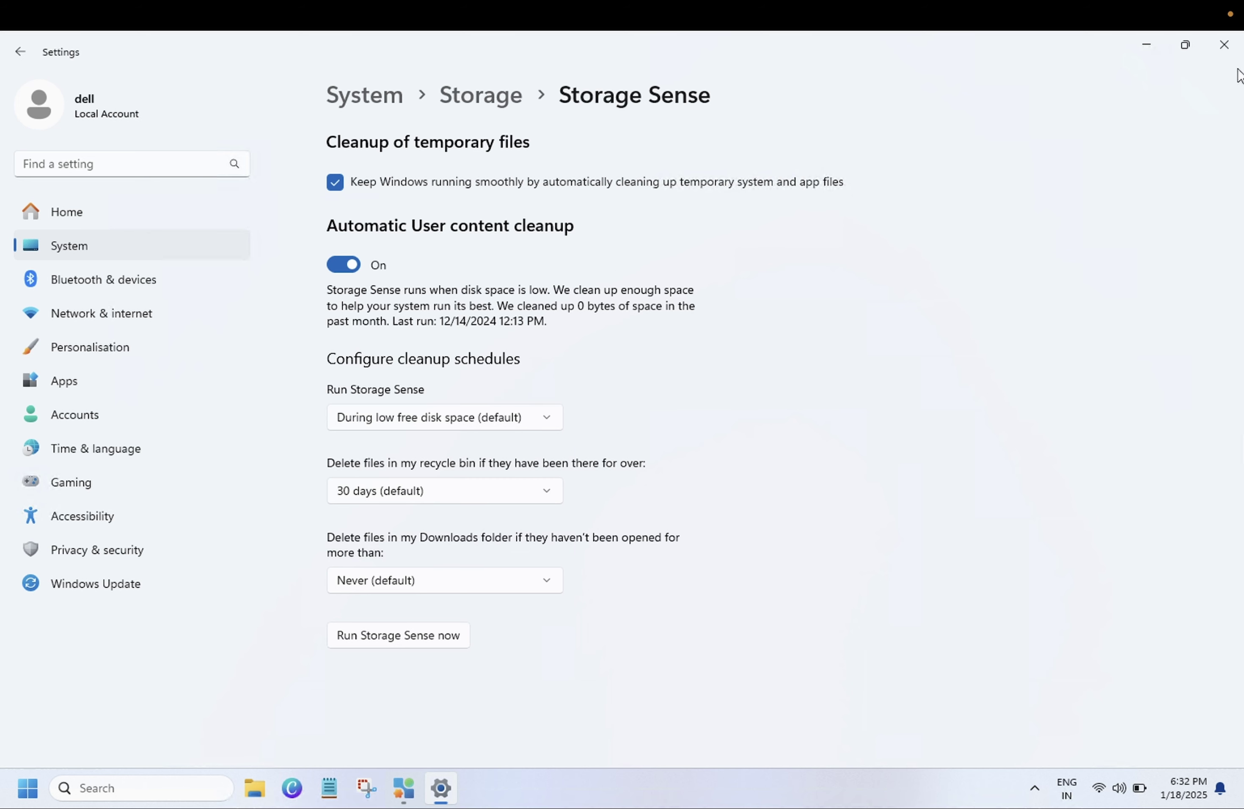
{"action": "left_click", "coordinate": [1224, 45]}
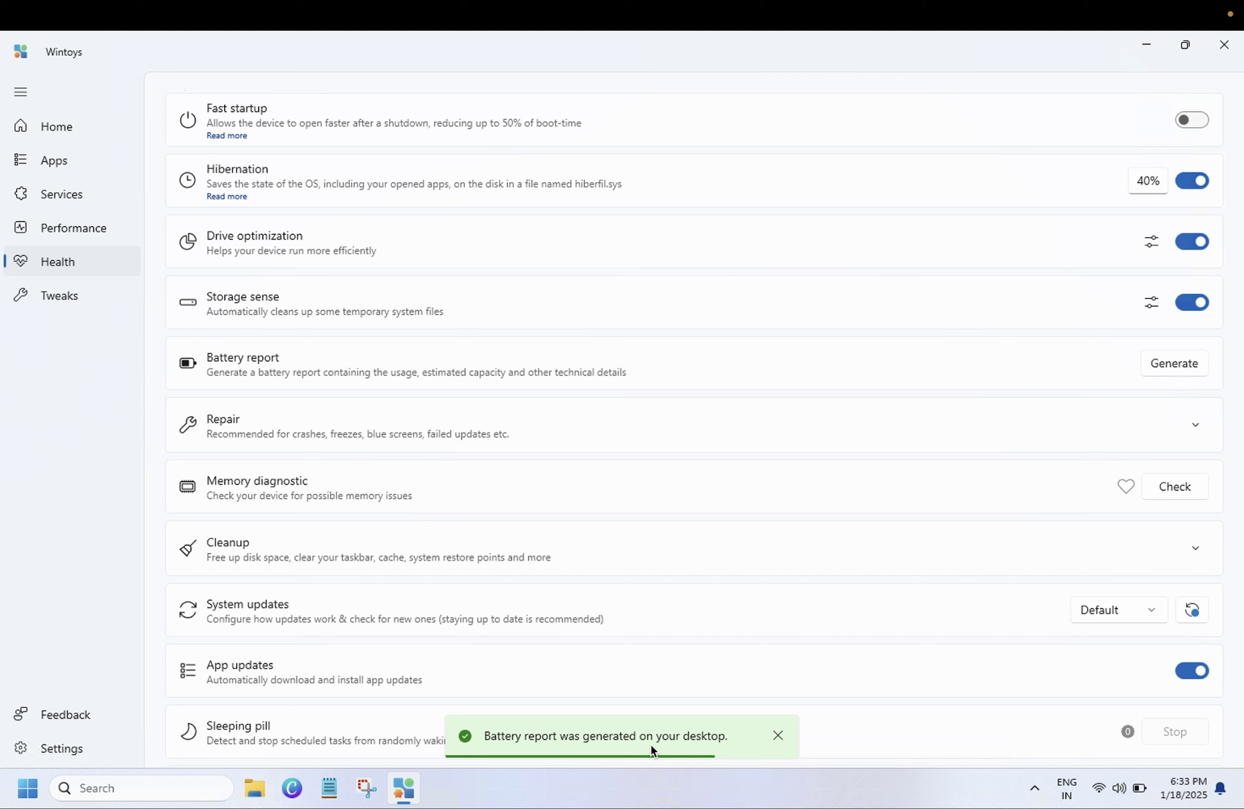
Step: Minimize Wintoys and show the icons on the Windows desktop
{"action": "left_click", "coordinate": [1139, 50]}
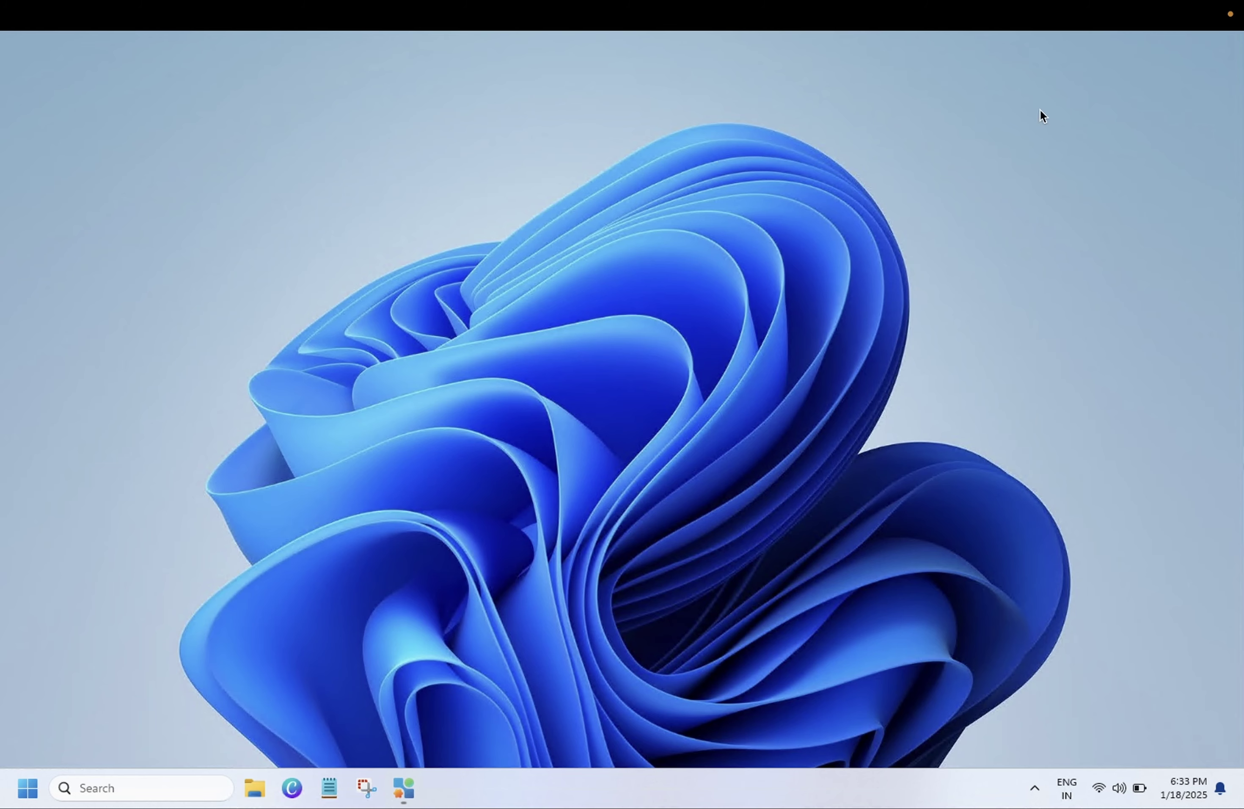
{"action": "right_click", "coordinate": [657, 160]}
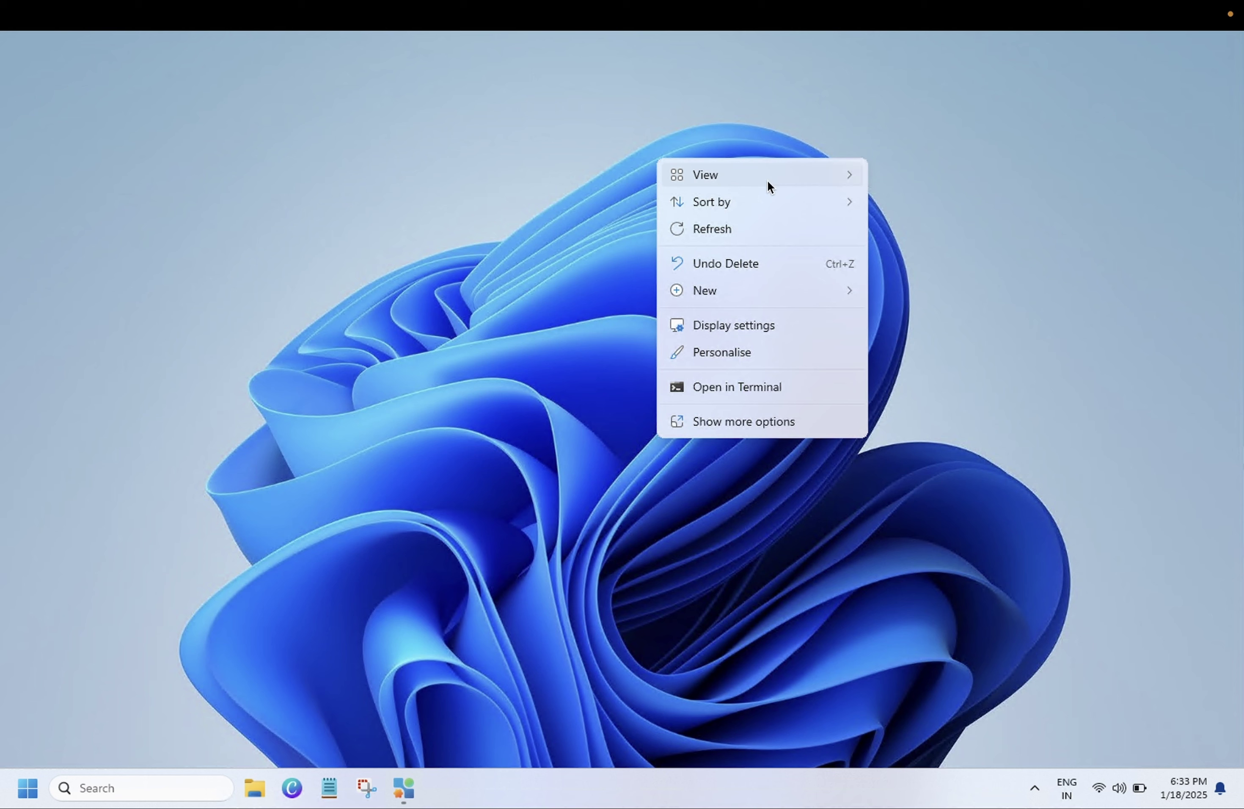
{"action": "mouse_move", "coordinate": [767, 180]}
{"action": "left_click", "coordinate": [941, 327]}
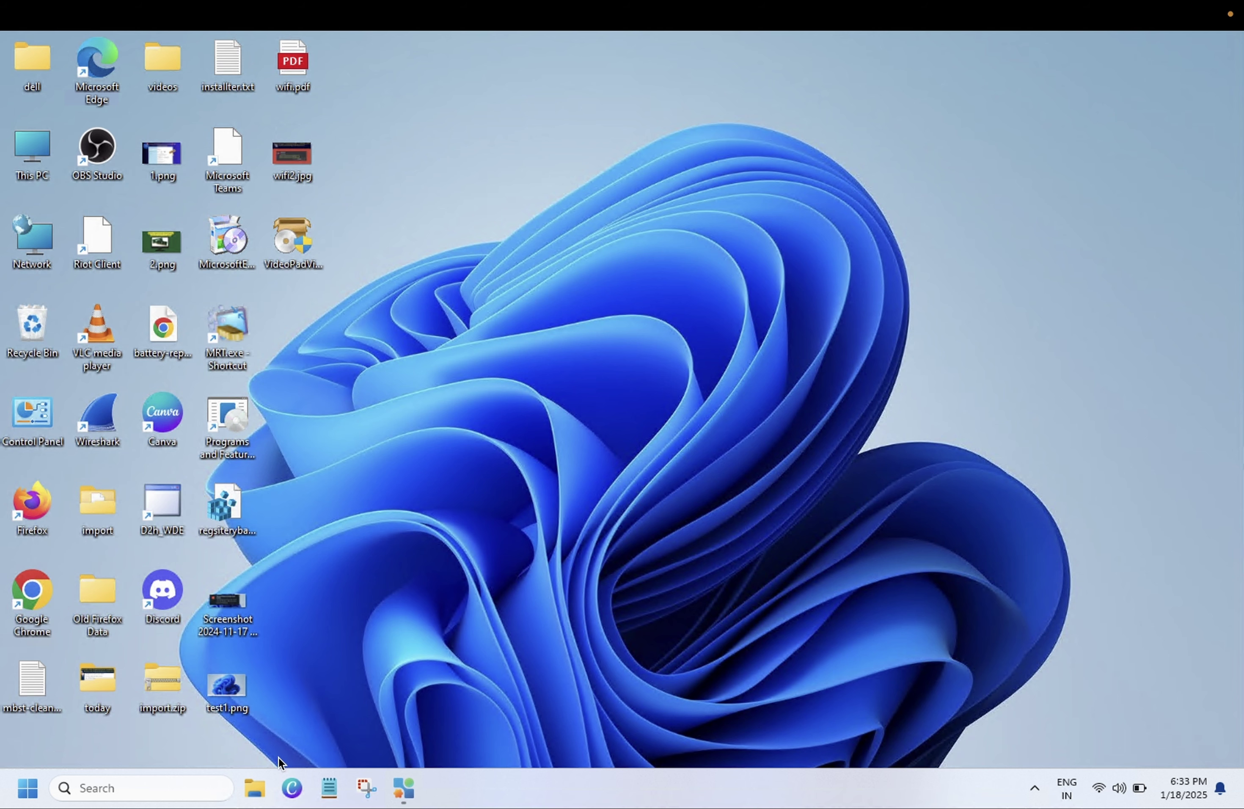
Step: Switch to File Explorer, browse to the dell profile's Desktop folder under Users on drive C, and open battery-report.html
{"action": "left_click", "coordinate": [254, 788]}
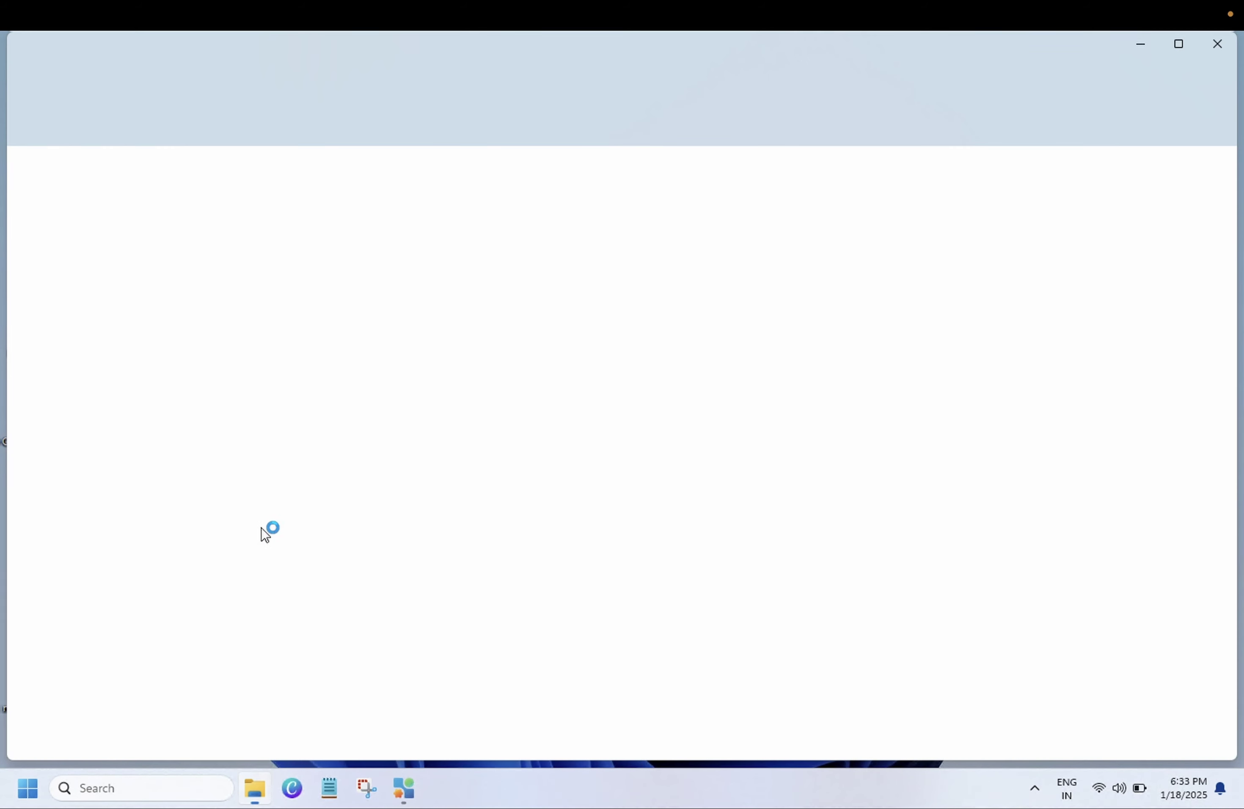
{"action": "left_click", "coordinate": [63, 547]}
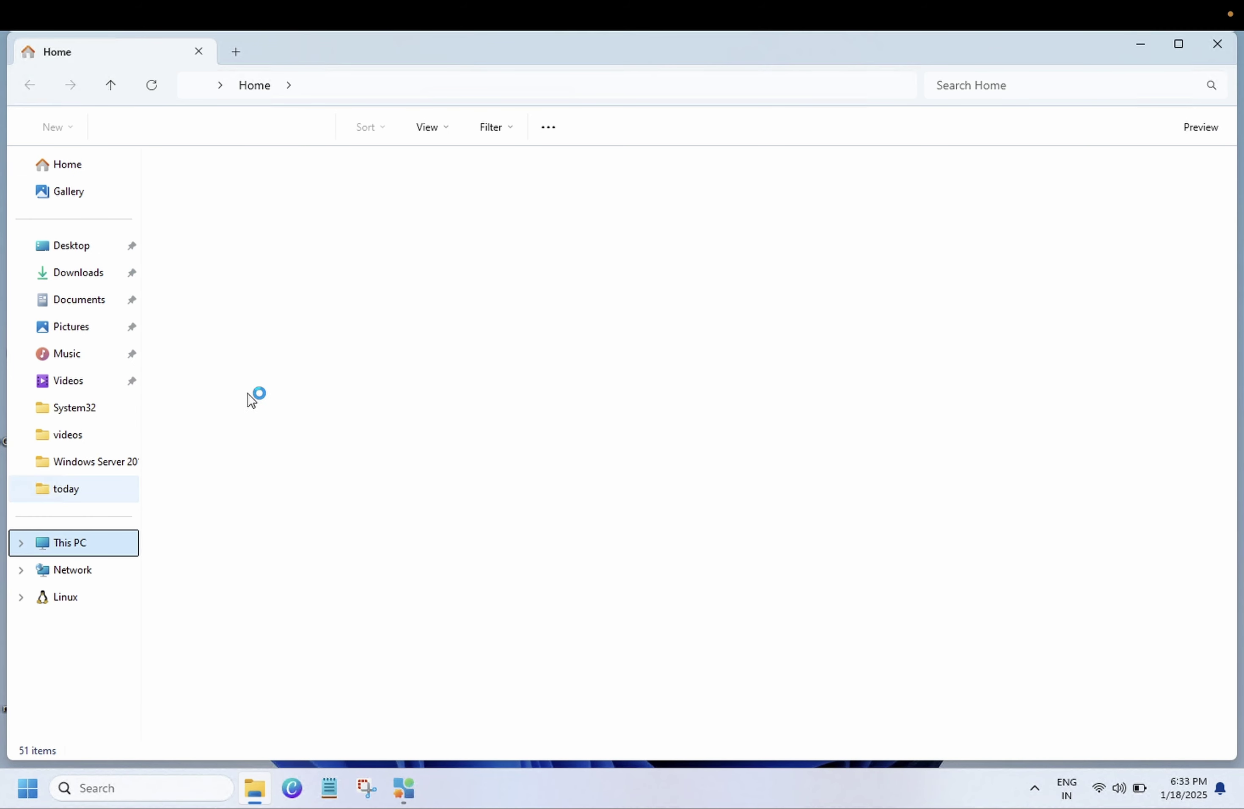
{"action": "double_click", "coordinate": [266, 275]}
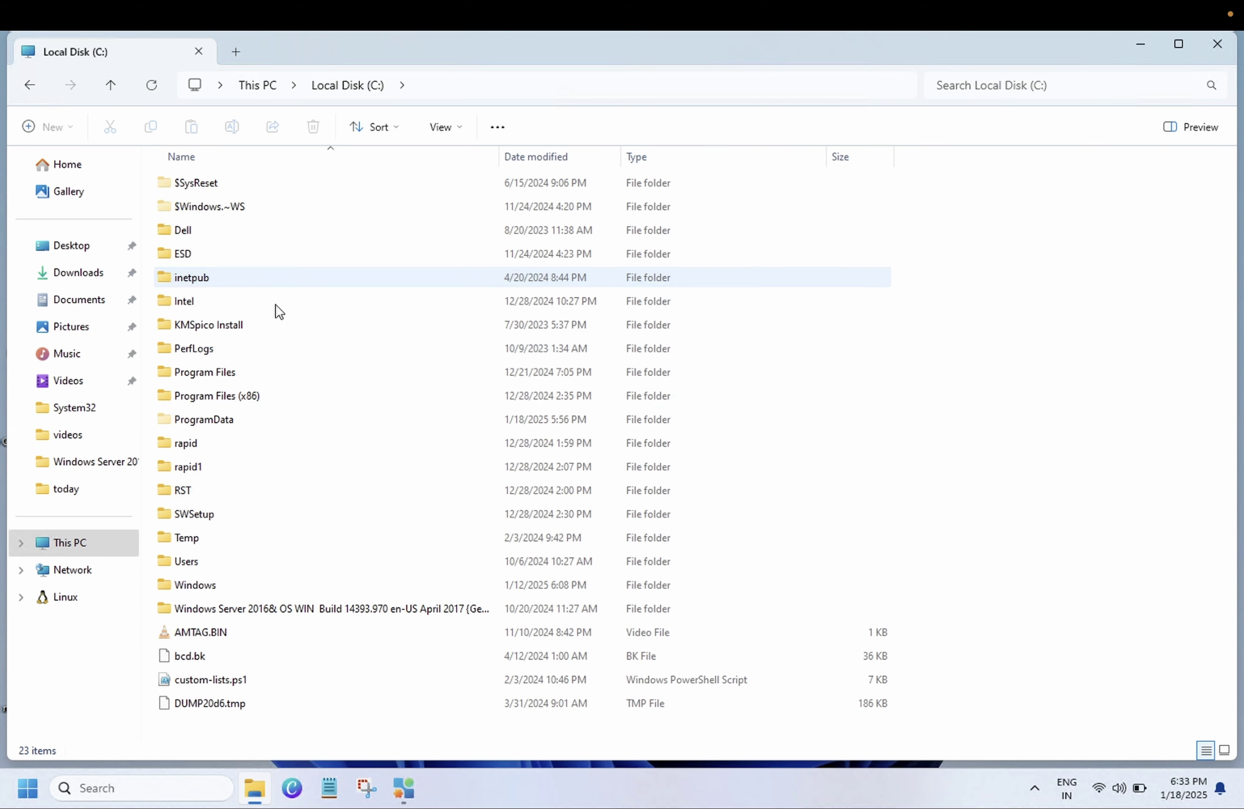
{"action": "left_click", "coordinate": [218, 561]}
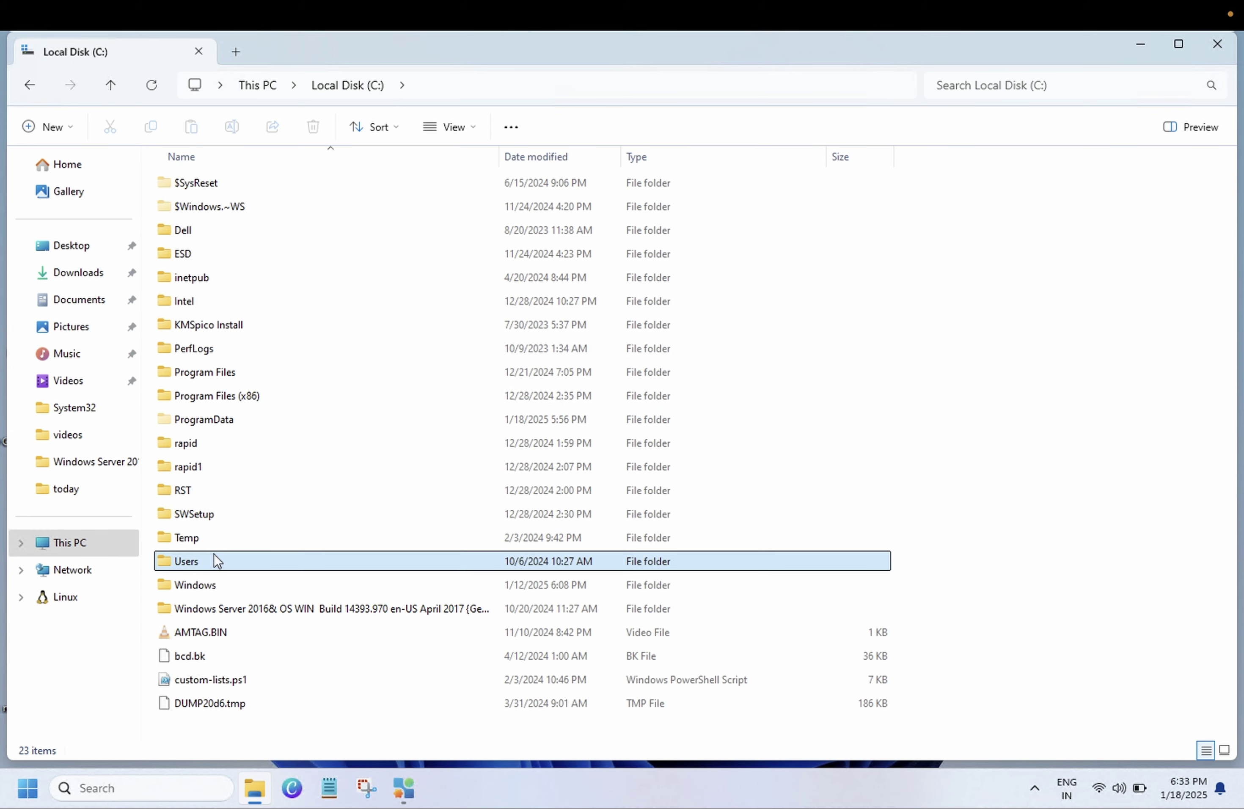
{"action": "double_click", "coordinate": [218, 561]}
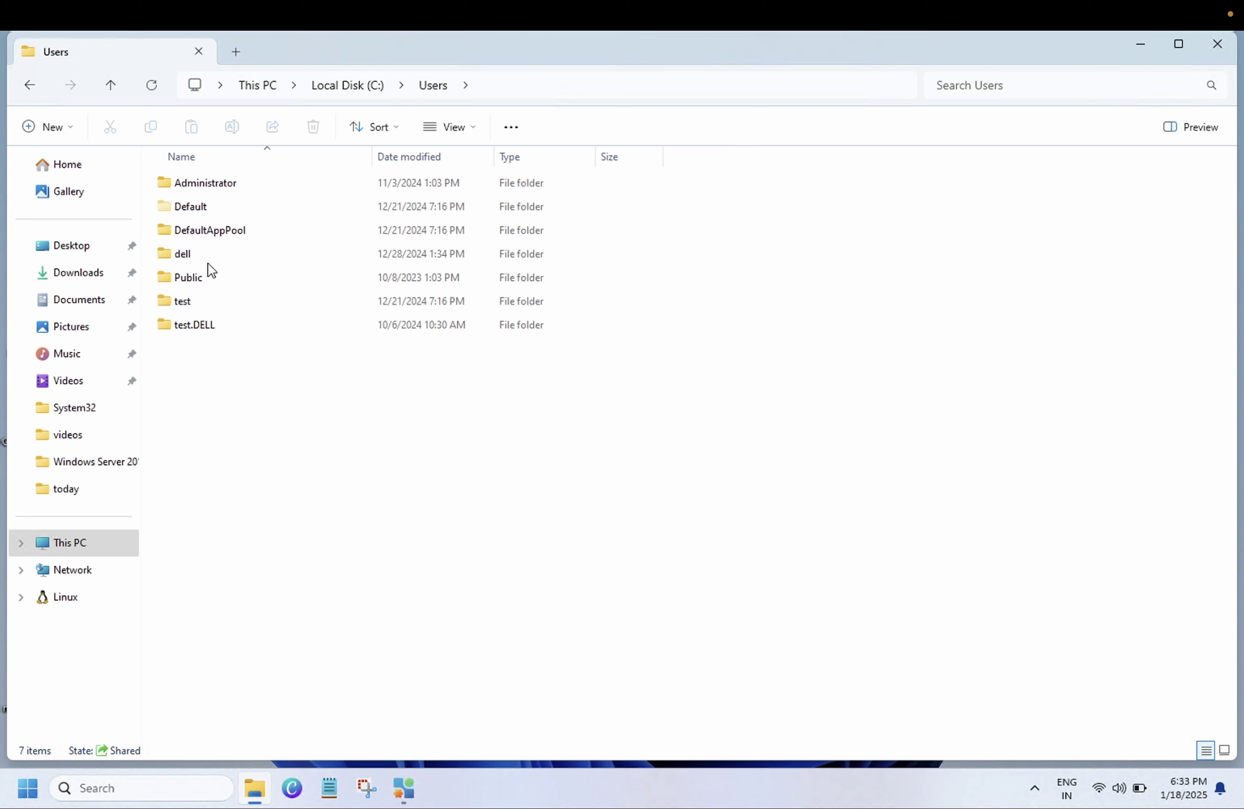
{"action": "double_click", "coordinate": [209, 263]}
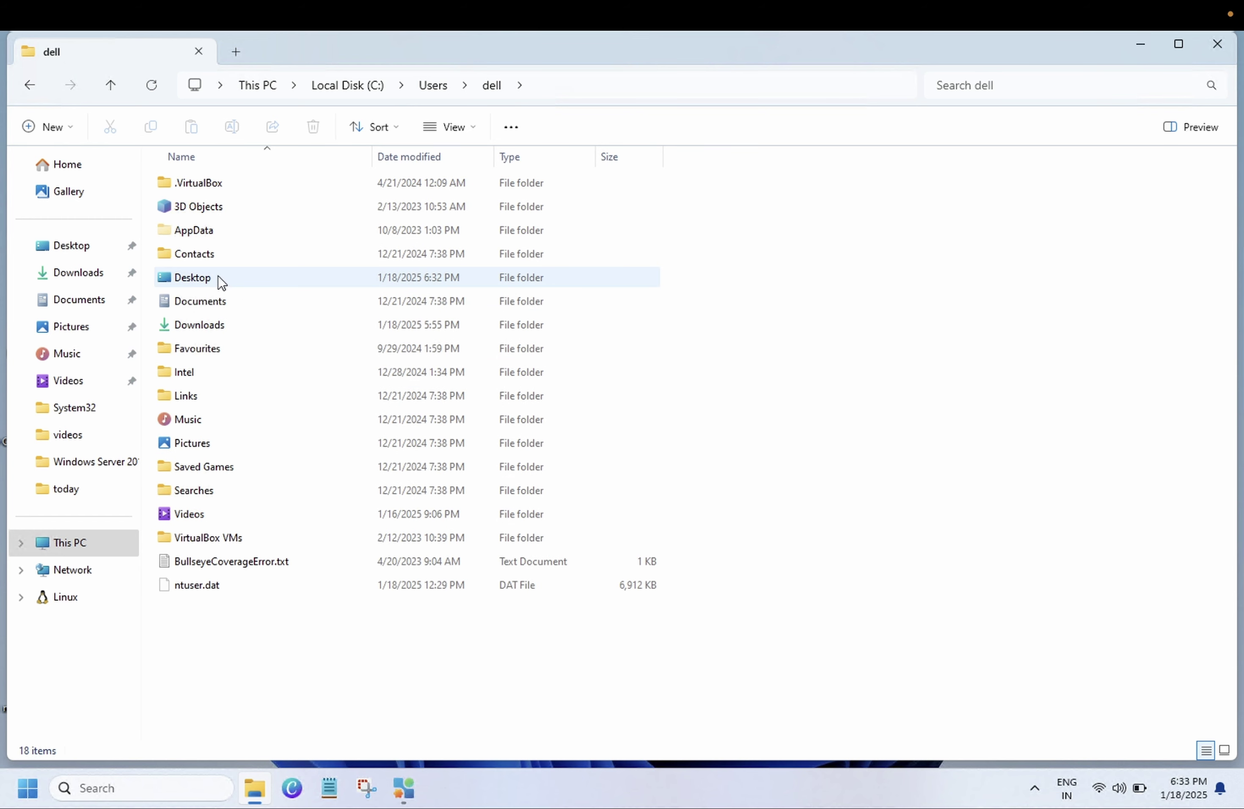
{"action": "double_click", "coordinate": [222, 282]}
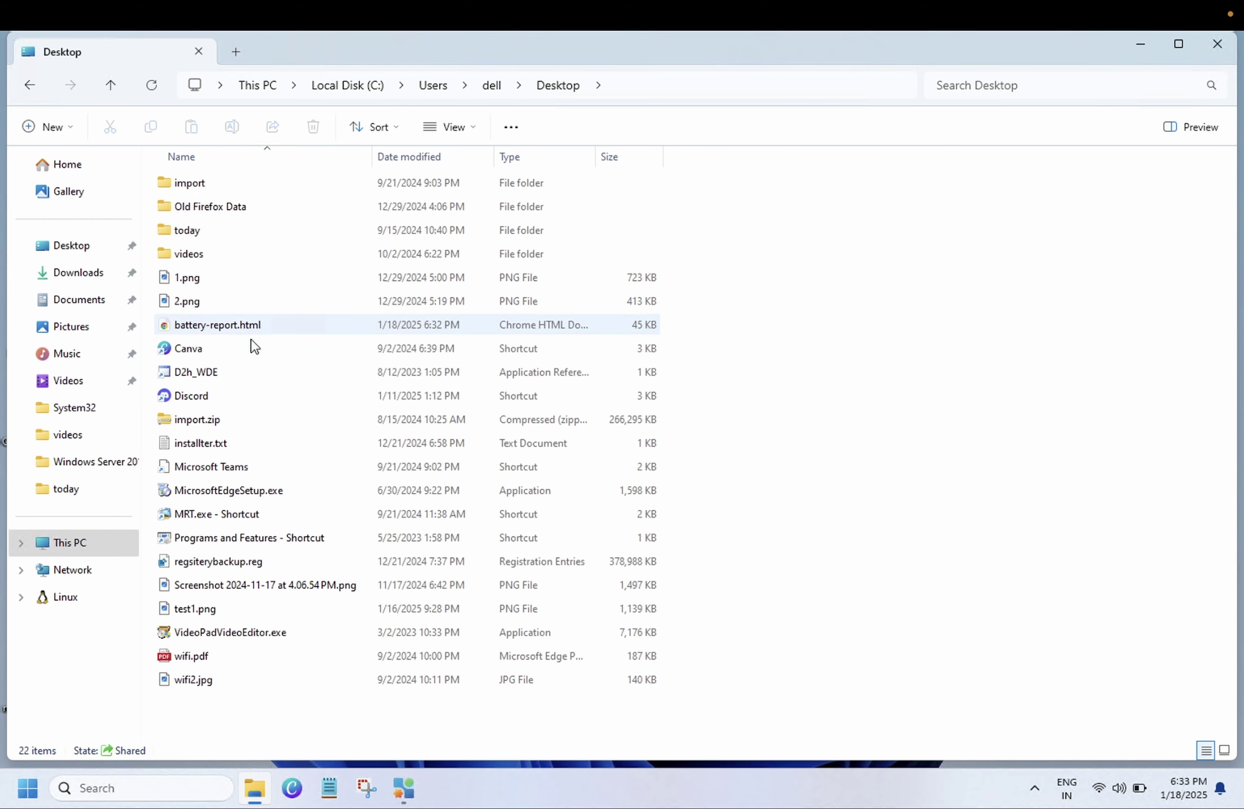
{"action": "left_click", "coordinate": [243, 328]}
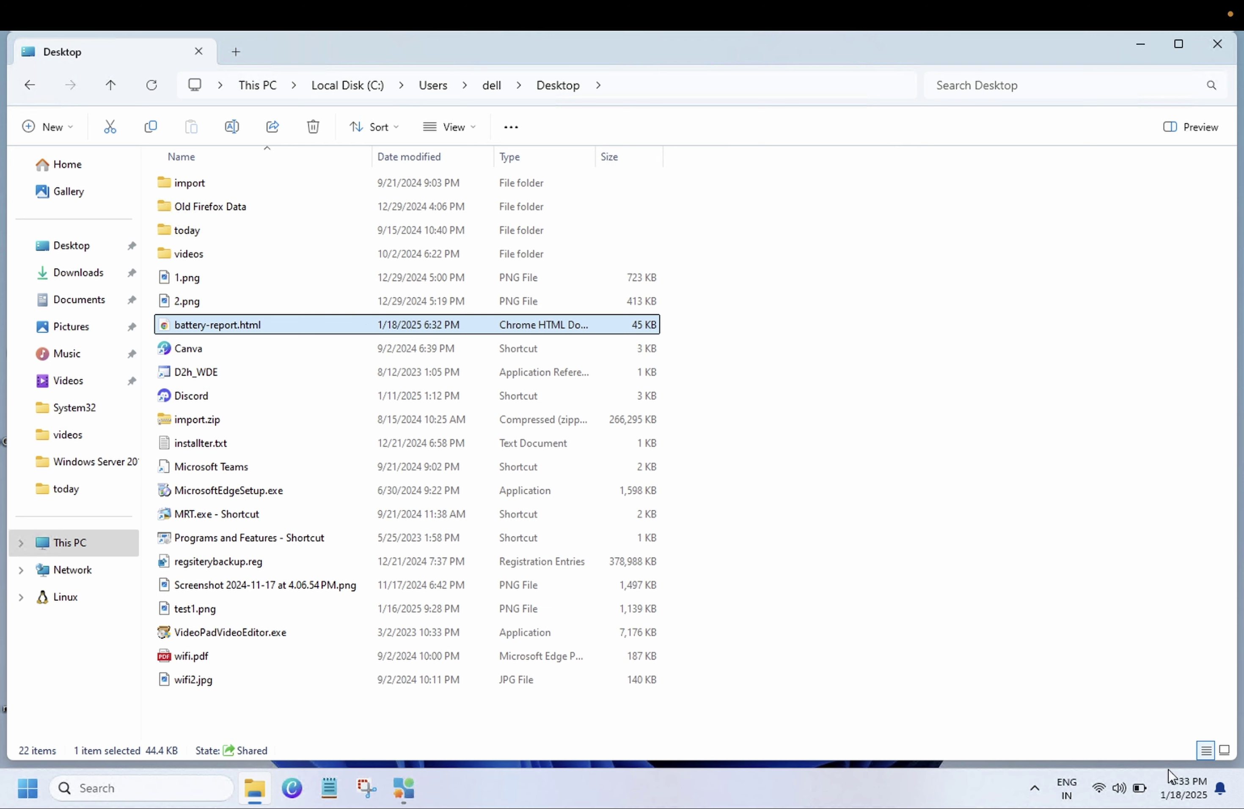
{"action": "double_click", "coordinate": [356, 328]}
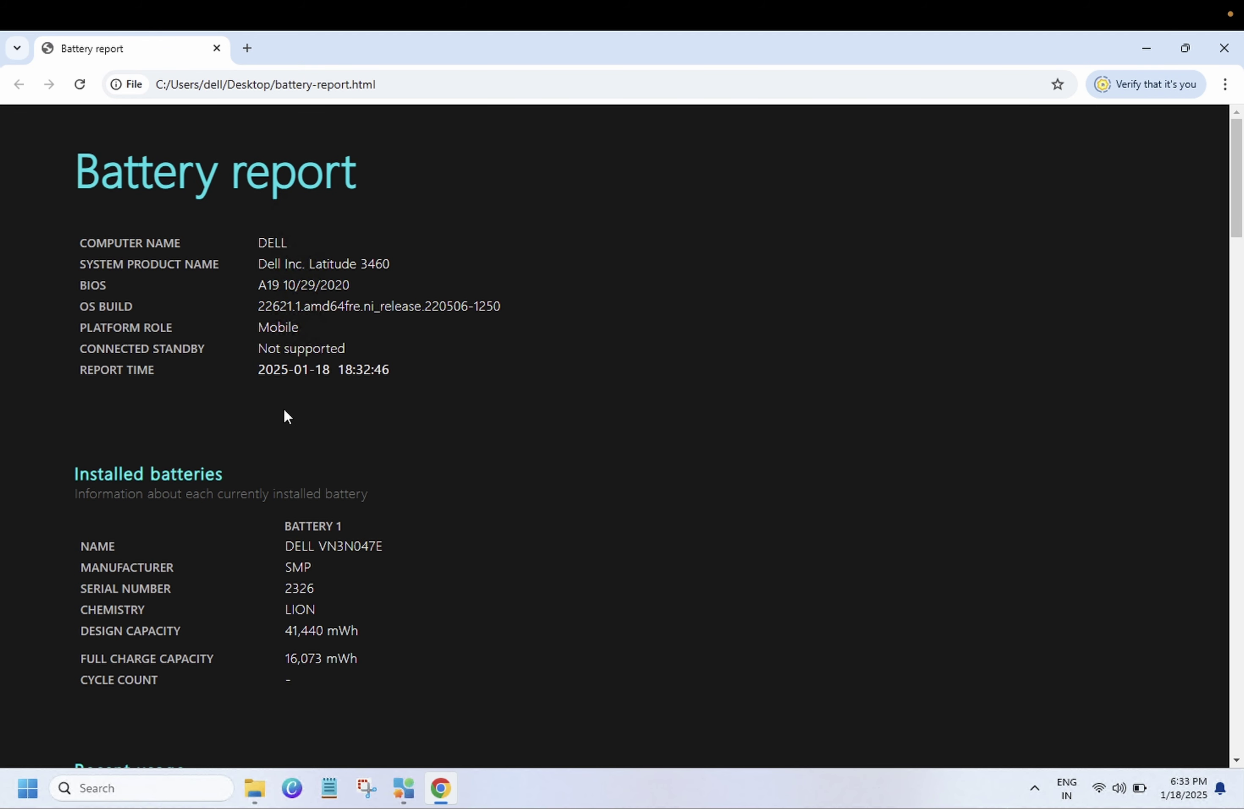
Step: Examine the battery report's usage sections and compare the installed battery's design capacity with its full charge capacity
{"action": "scroll", "coordinate": [284, 410], "scroll_direction": "down", "scroll_amount": 5}
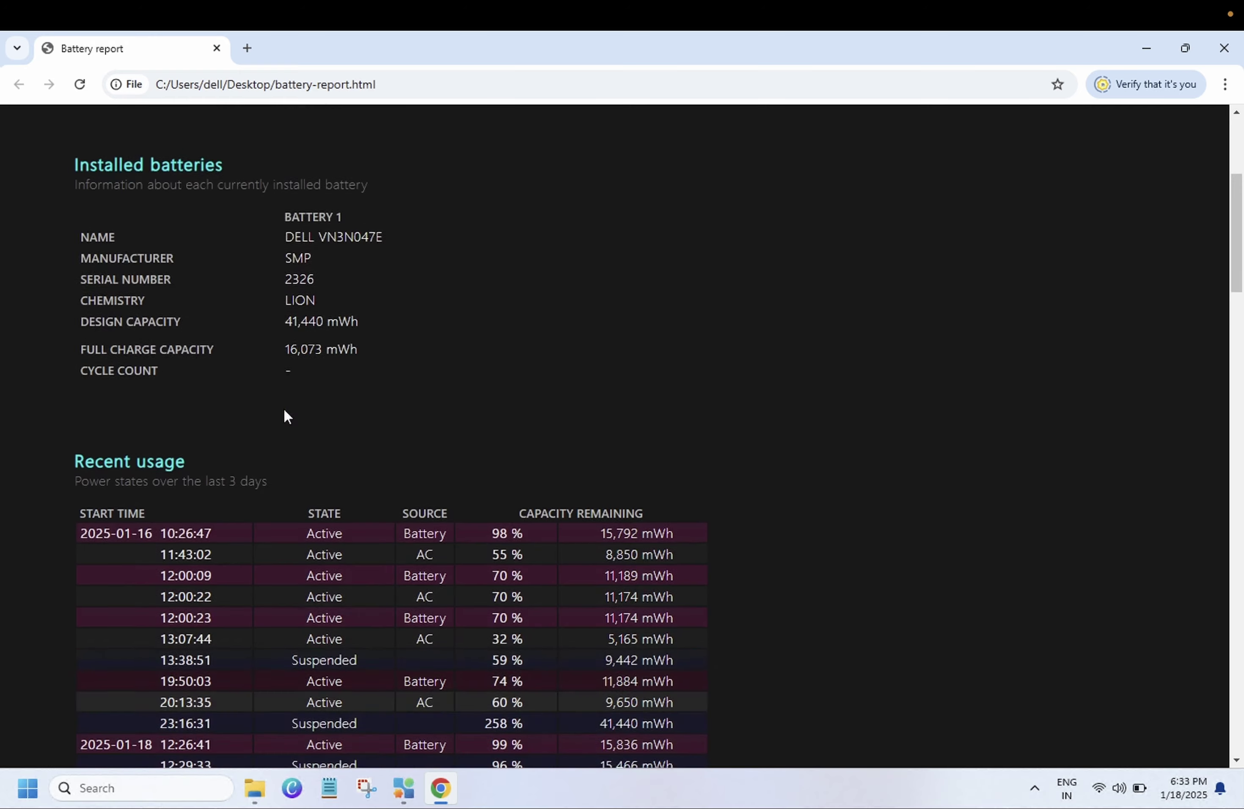
{"action": "scroll", "coordinate": [284, 411], "scroll_direction": "down", "scroll_amount": 15}
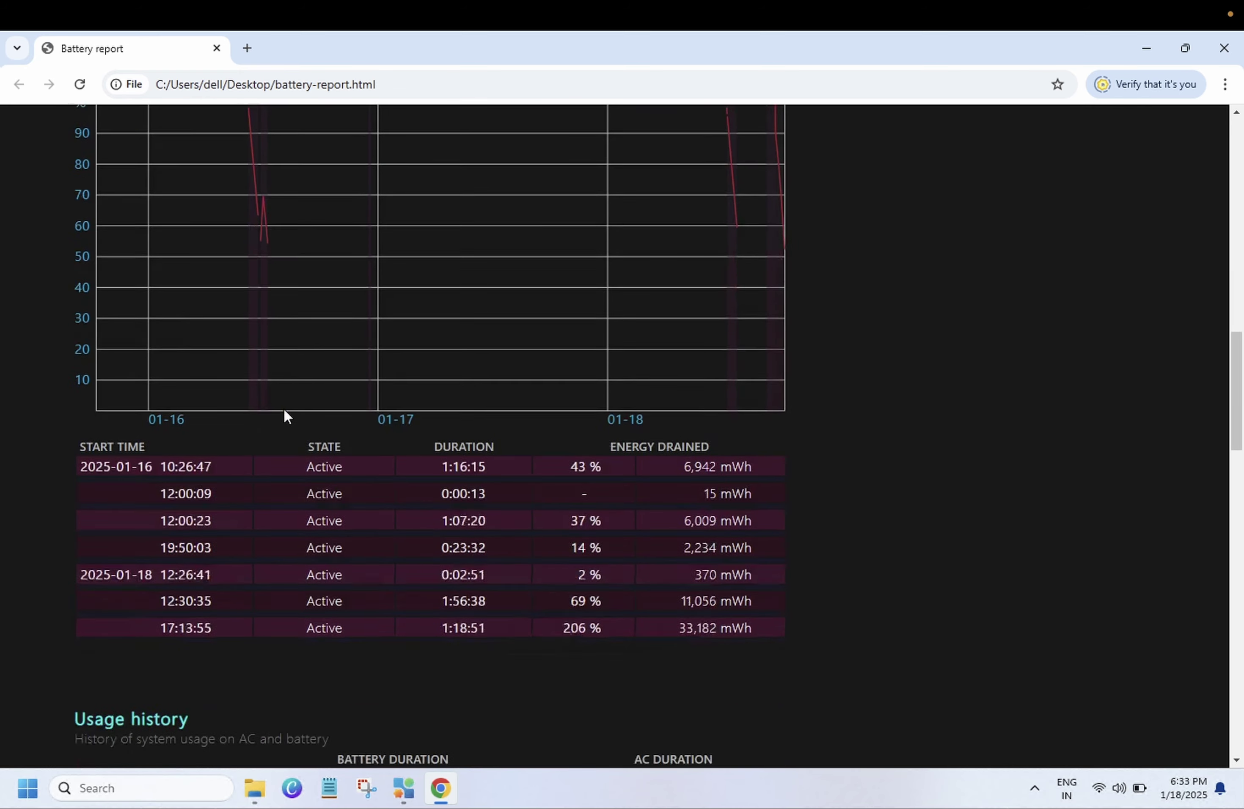
{"action": "scroll", "coordinate": [283, 408], "scroll_direction": "down", "scroll_amount": 4}
{"action": "scroll", "coordinate": [283, 408], "scroll_direction": "up", "scroll_amount": 20}
{"action": "scroll", "coordinate": [90, 482], "scroll_direction": "down", "scroll_amount": 3}
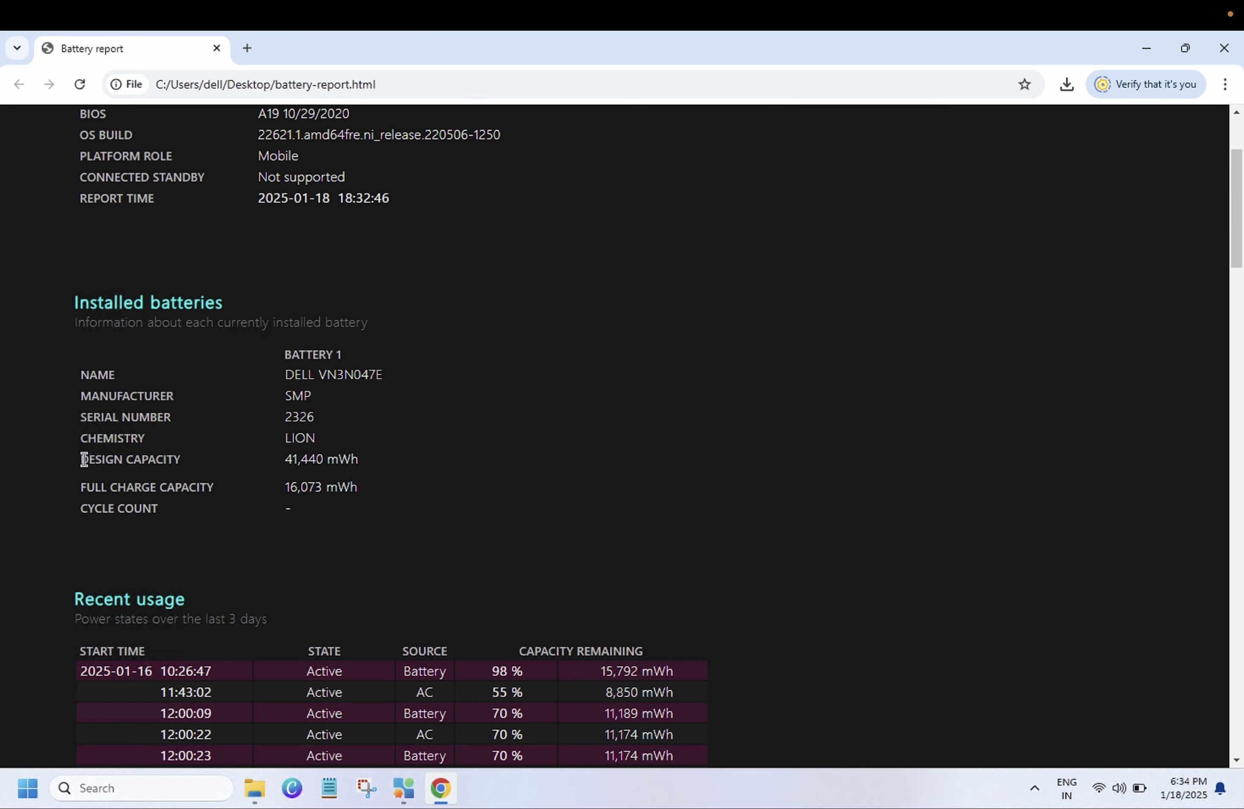
{"action": "left_click_drag", "start_coordinate": [85, 461], "coordinate": [182, 460]}
{"action": "left_click_drag", "start_coordinate": [286, 460], "coordinate": [324, 458]}
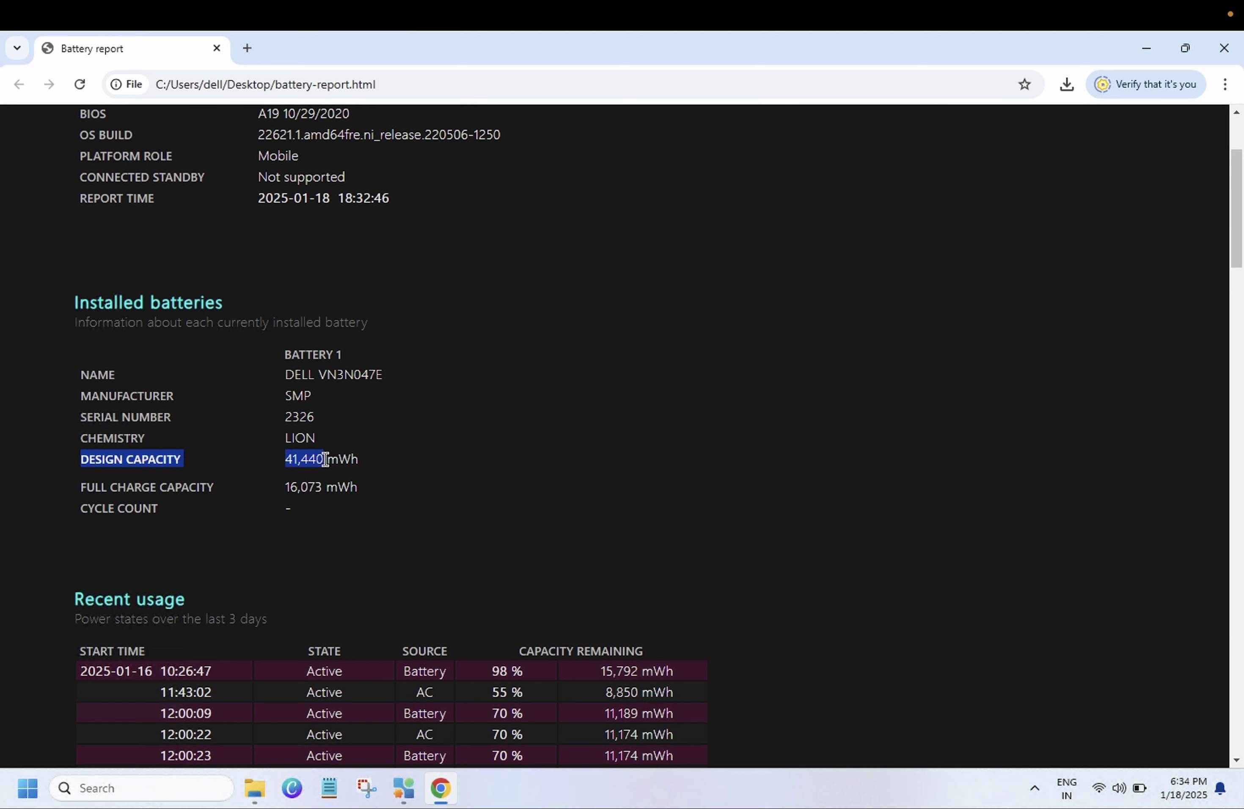
{"action": "left_click", "coordinate": [83, 488]}
{"action": "left_click_drag", "start_coordinate": [83, 488], "coordinate": [269, 486]}
{"action": "left_click", "coordinate": [359, 491]}
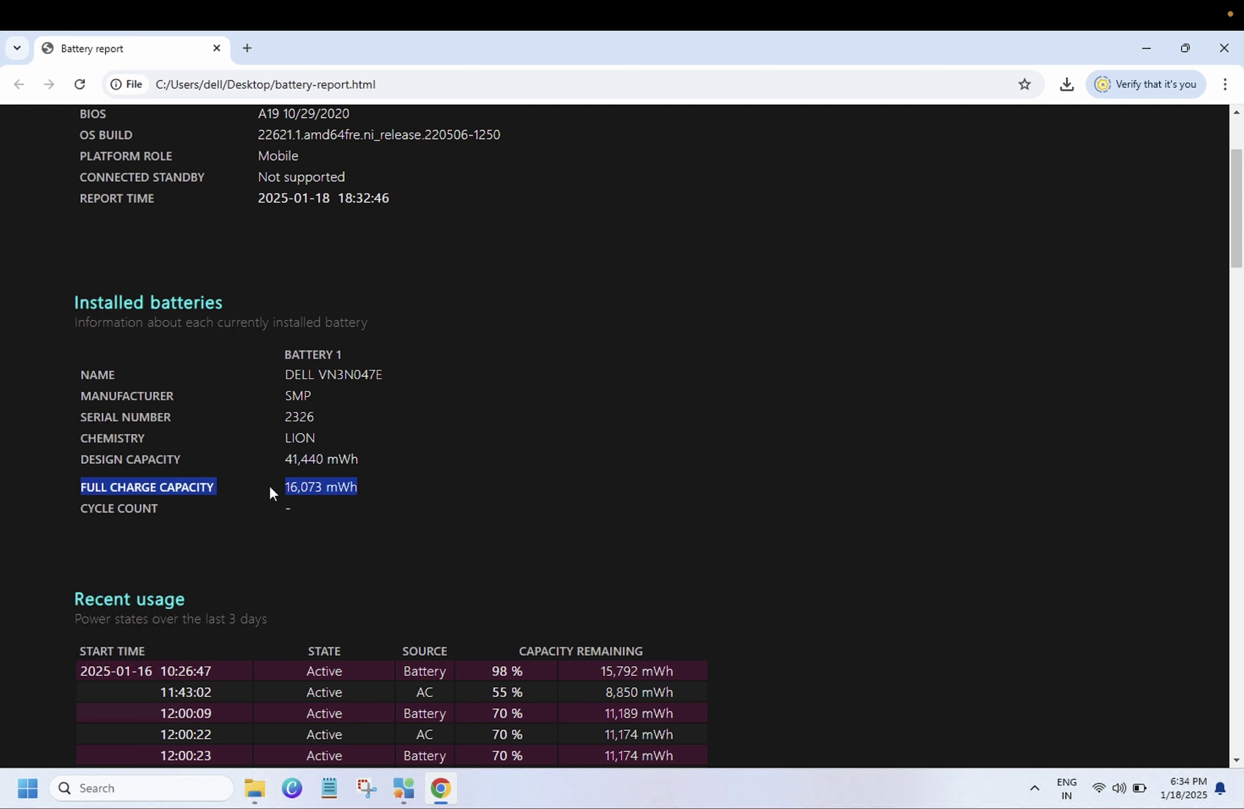
{"action": "left_click", "coordinate": [117, 491]}
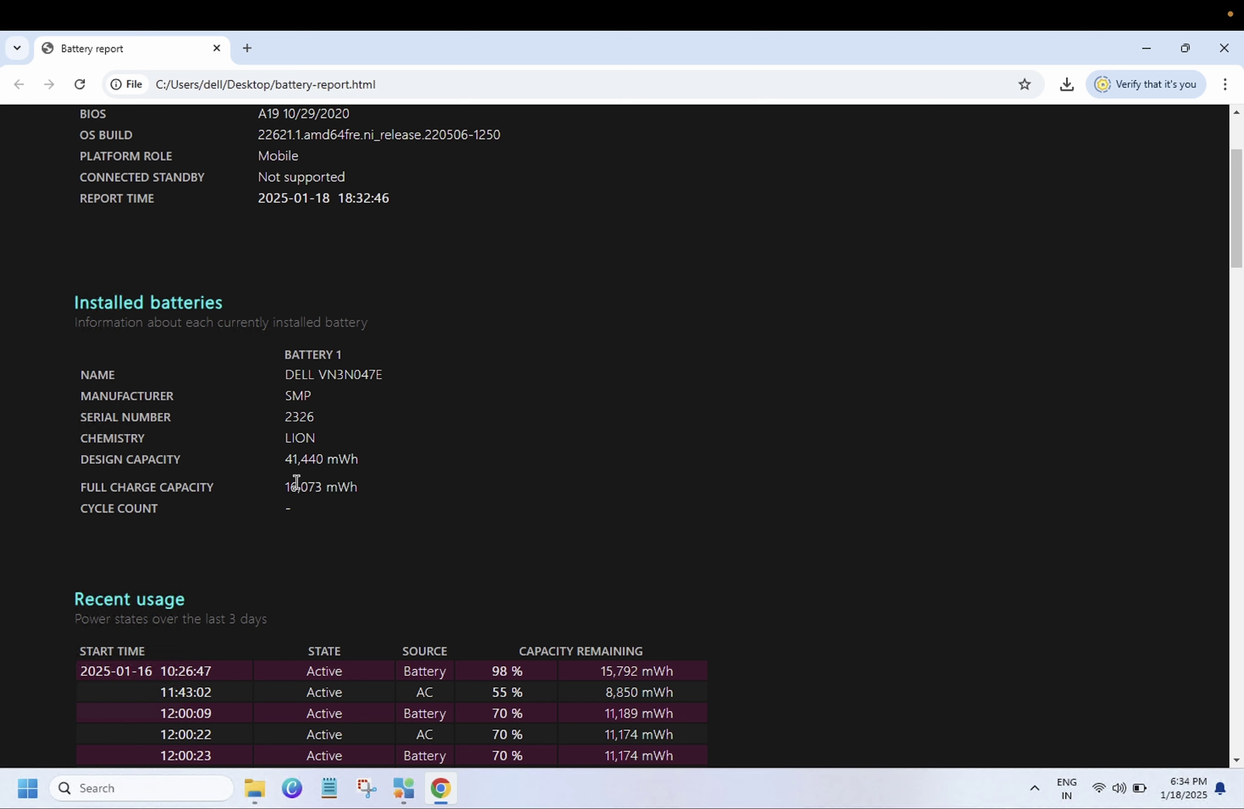
Step: Highlight the full charge capacity and design capacity values of the installed battery to contrast them
{"action": "left_click_drag", "start_coordinate": [287, 486], "coordinate": [363, 482]}
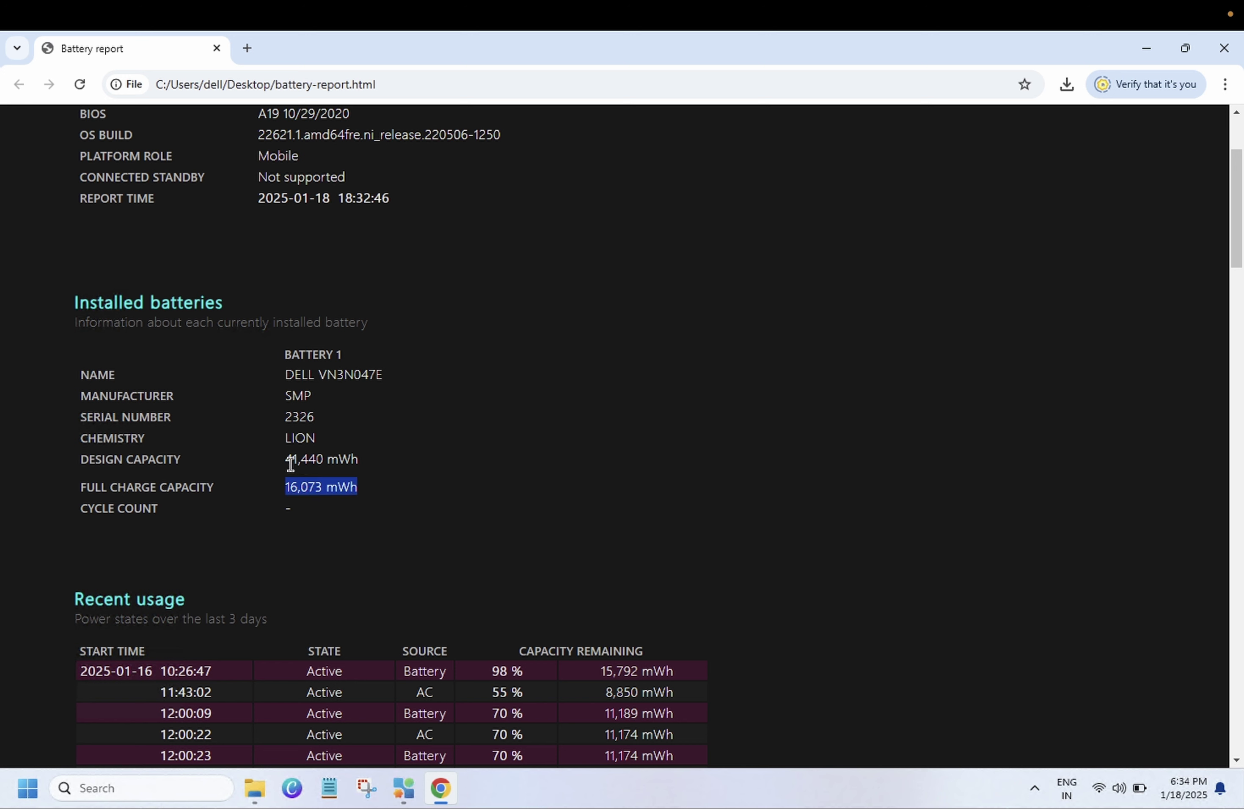
{"action": "left_click_drag", "start_coordinate": [287, 461], "coordinate": [352, 476]}
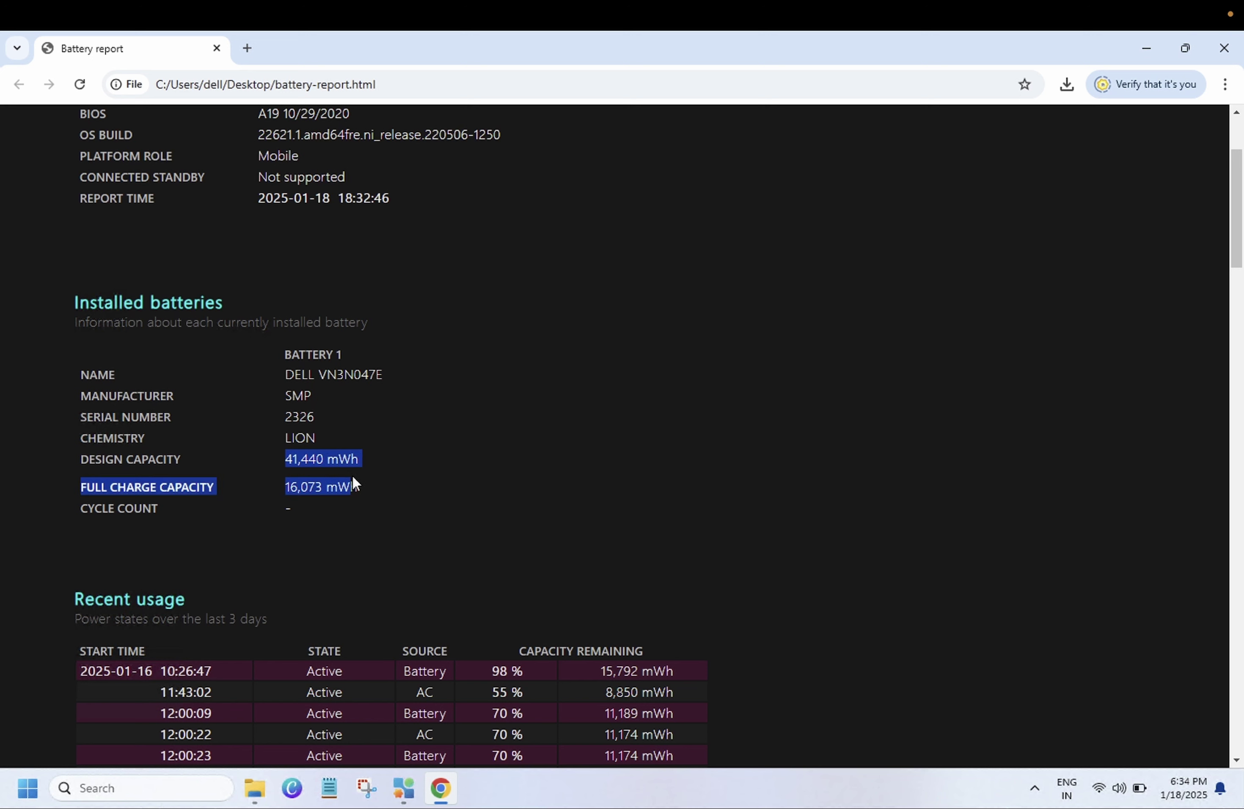
{"action": "left_click", "coordinate": [309, 494]}
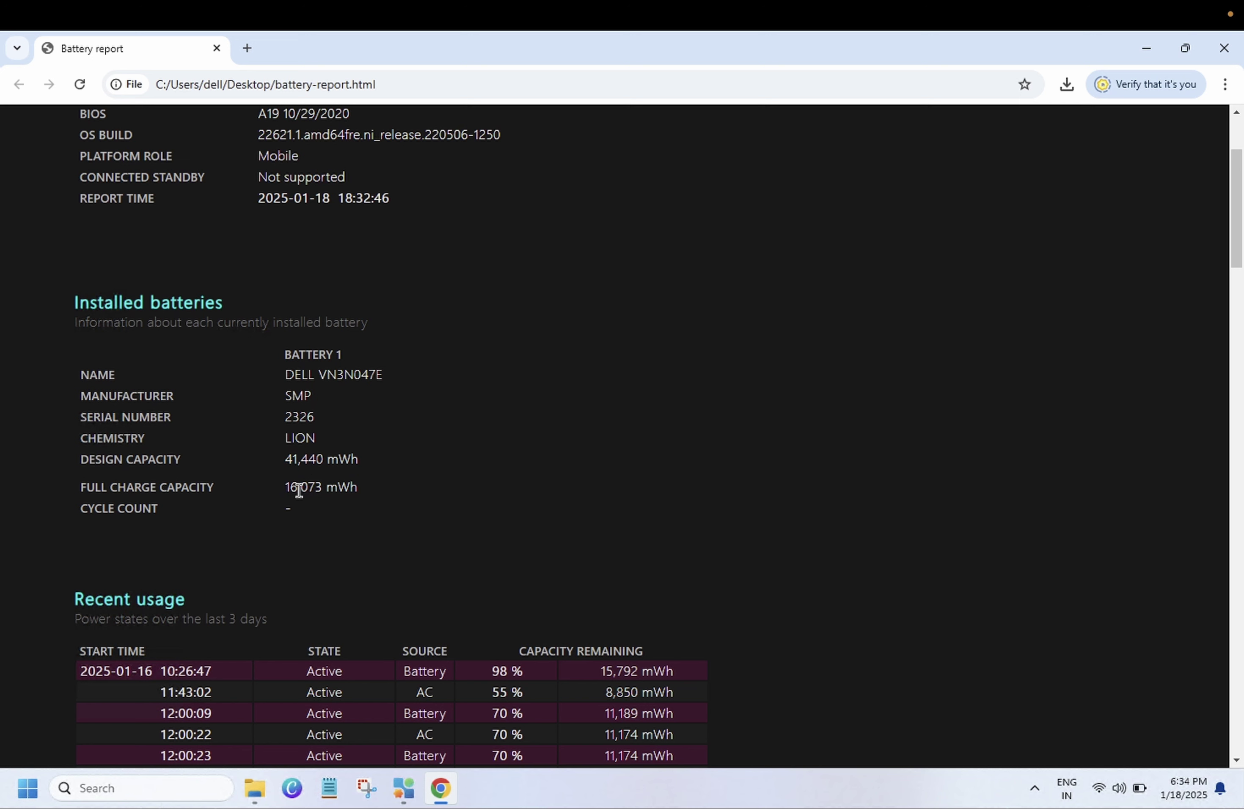
{"action": "left_click_drag", "start_coordinate": [289, 492], "coordinate": [329, 490]}
Step: Close the battery report and the Desktop folder window, and switch back to Wintoys
{"action": "left_click", "coordinate": [1223, 48]}
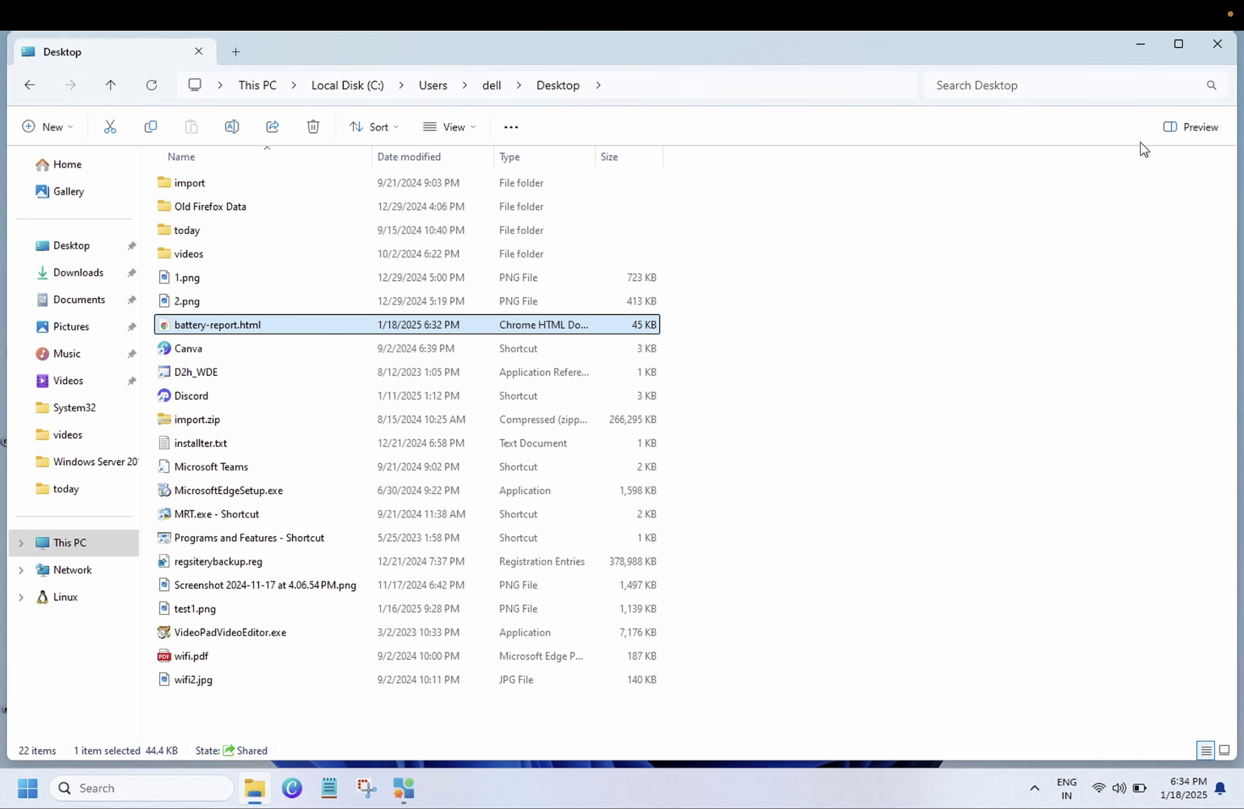
{"action": "left_click", "coordinate": [1217, 44]}
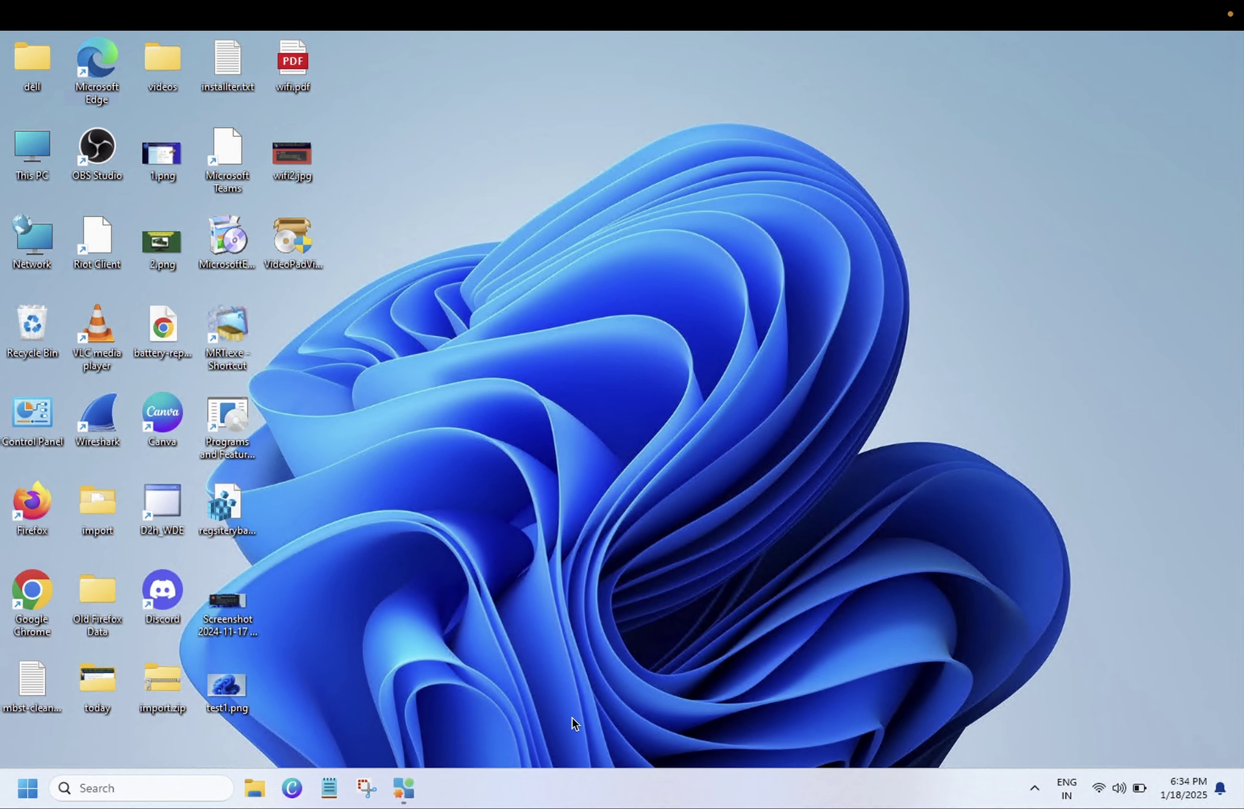
{"action": "left_click", "coordinate": [420, 776]}
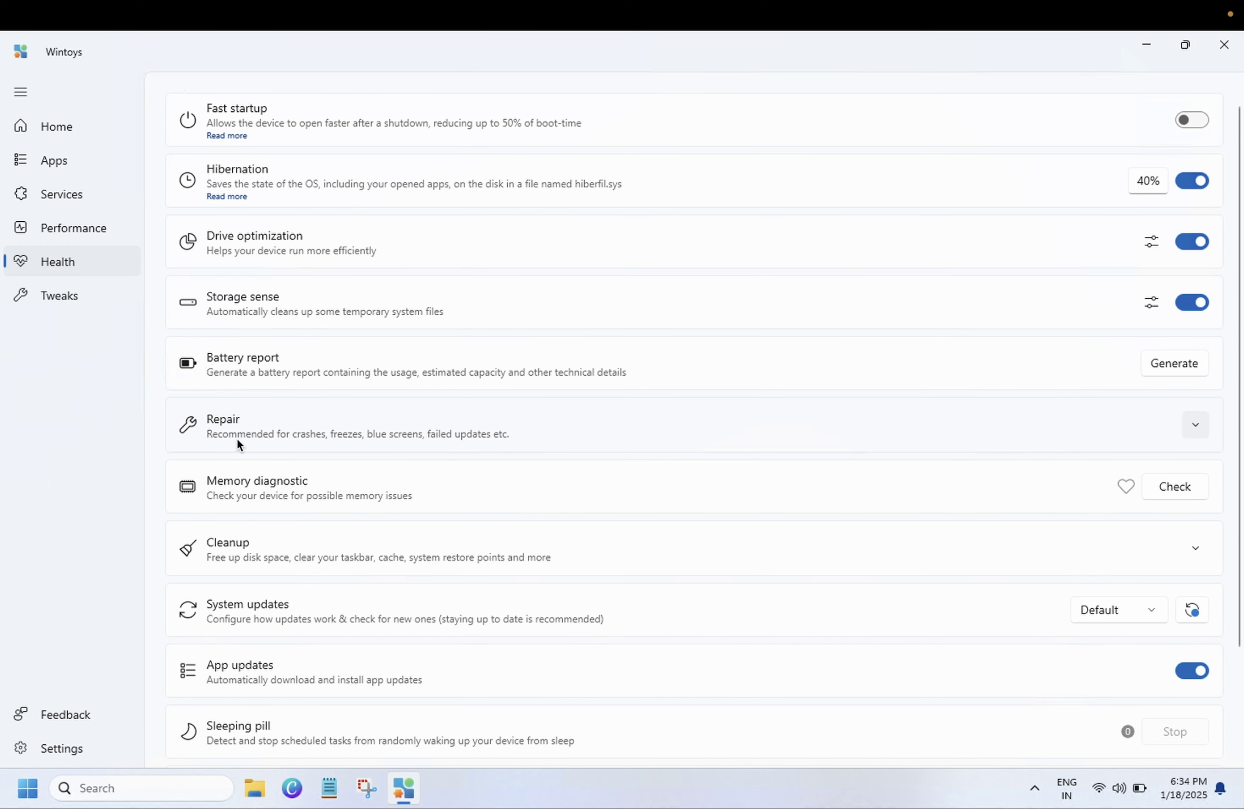
Step: Start a Repair scan in the Health section with DISM, SFC and CHKDSK all selected
{"action": "left_click", "coordinate": [1193, 428]}
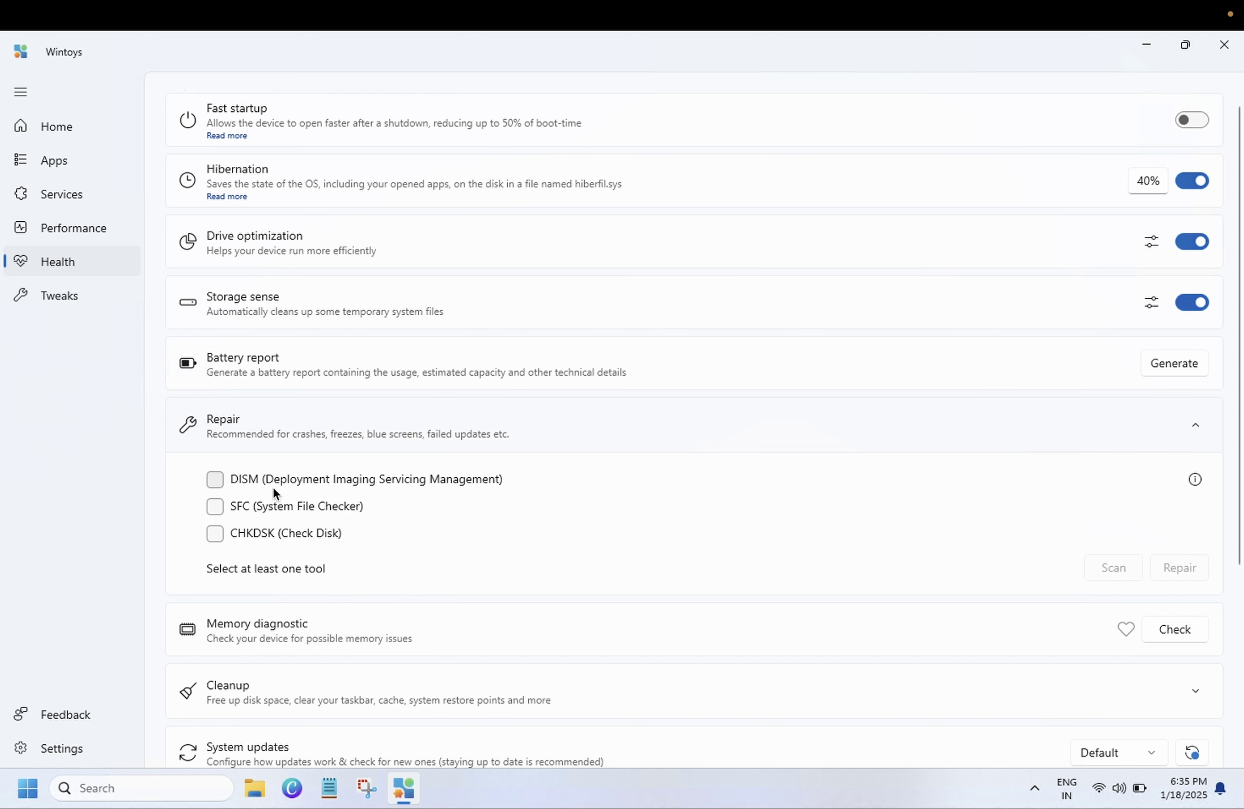
{"action": "left_click", "coordinate": [216, 480]}
{"action": "left_click", "coordinate": [216, 507]}
{"action": "left_click", "coordinate": [217, 534]}
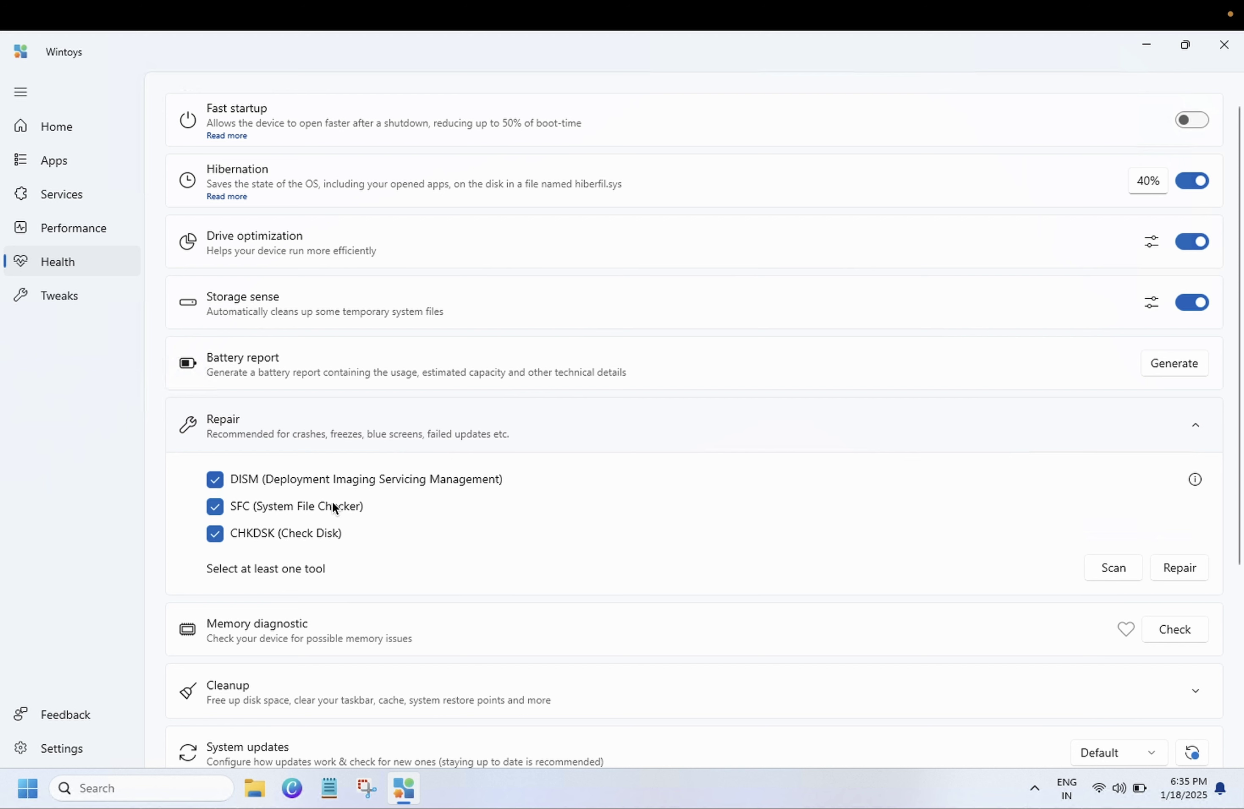
{"action": "left_click", "coordinate": [1115, 569]}
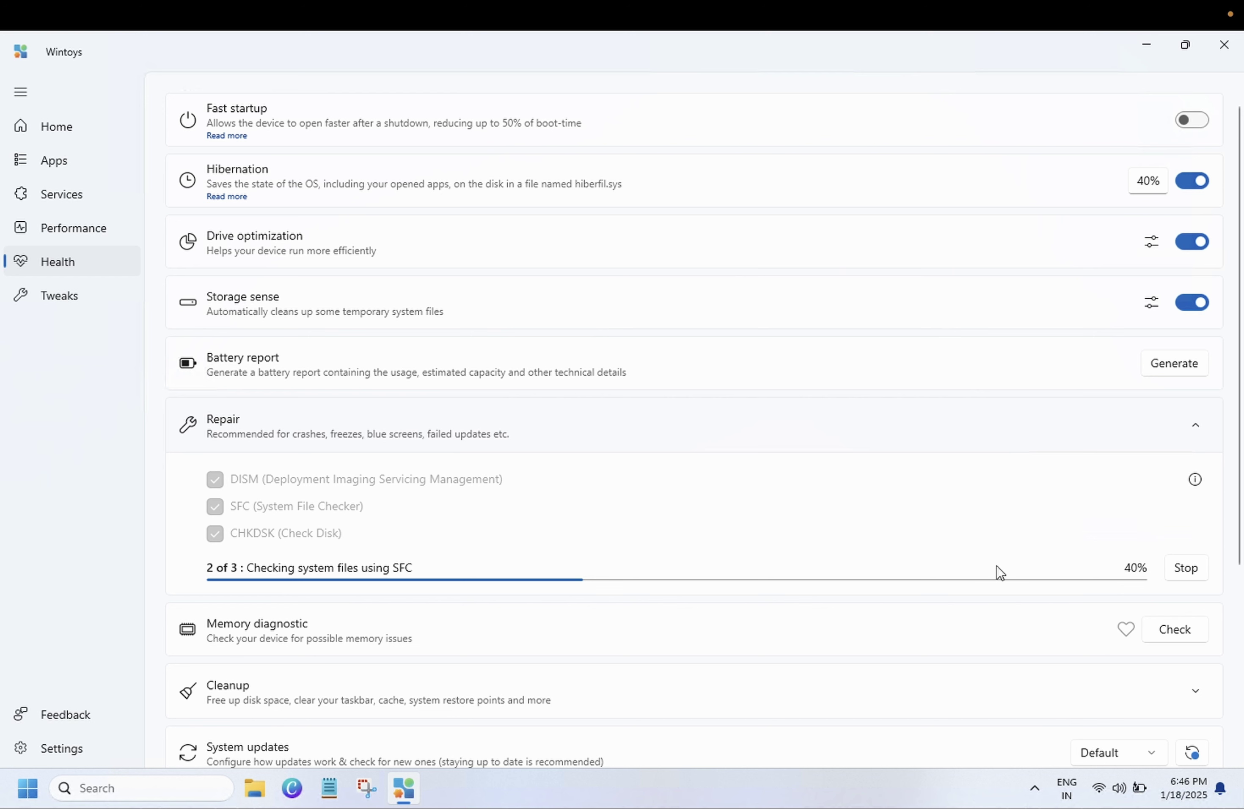
Step: Stop the running repair scan, deselect DISM, SFC and CHKDSK, and collapse the Repair section
{"action": "left_click", "coordinate": [1188, 573]}
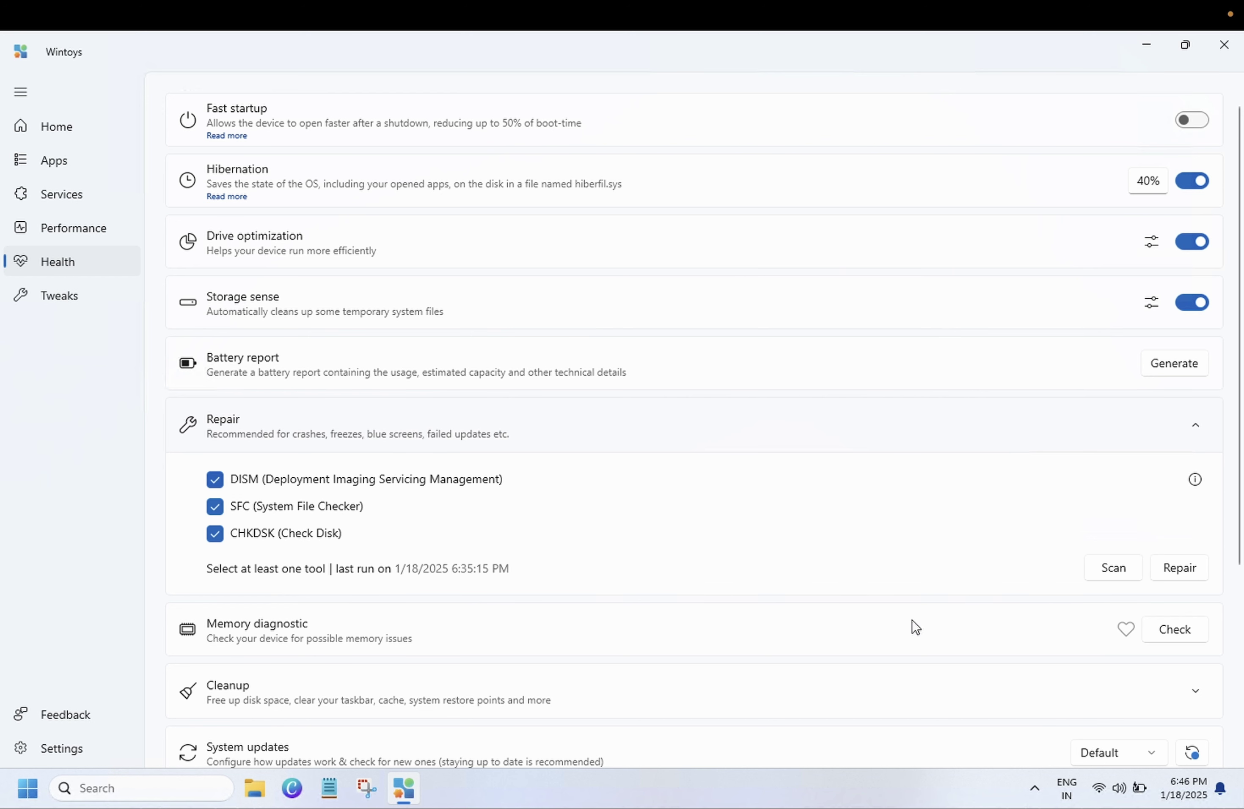
{"action": "left_click", "coordinate": [213, 534]}
{"action": "left_click", "coordinate": [214, 507]}
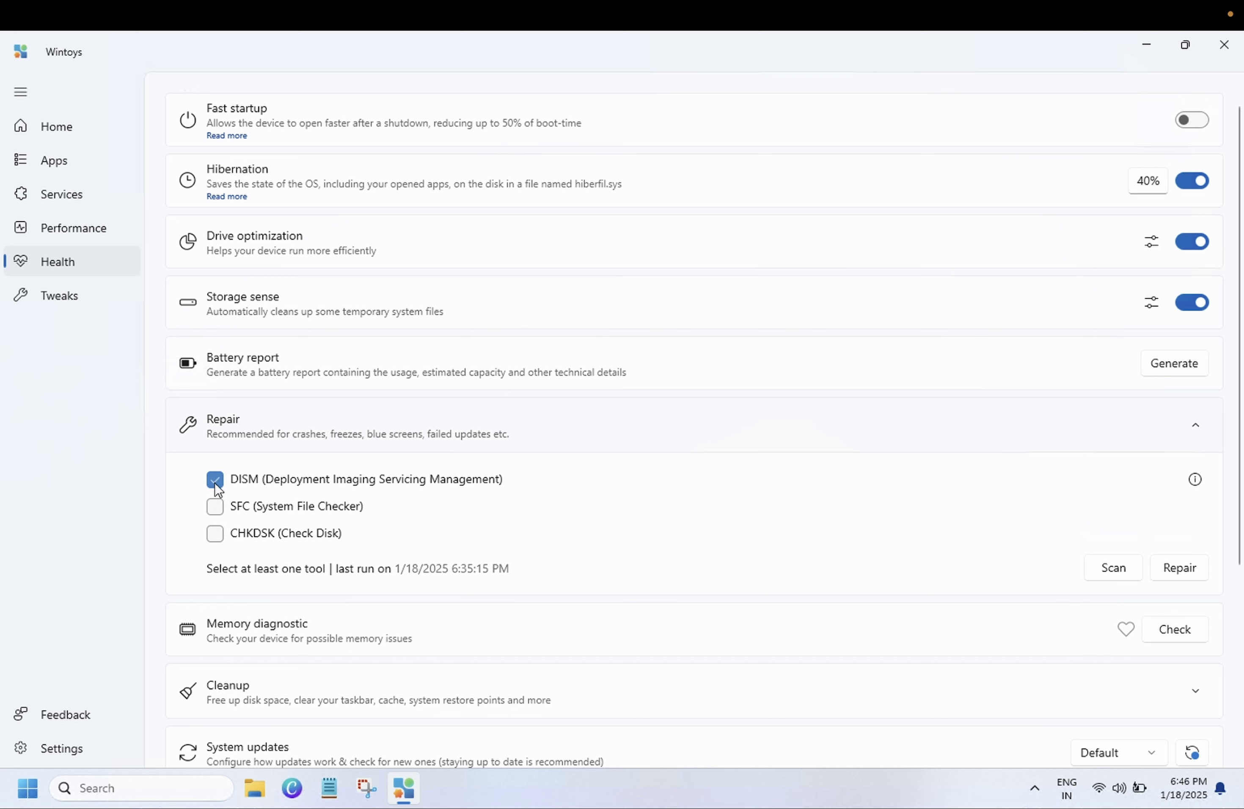
{"action": "left_click", "coordinate": [215, 481]}
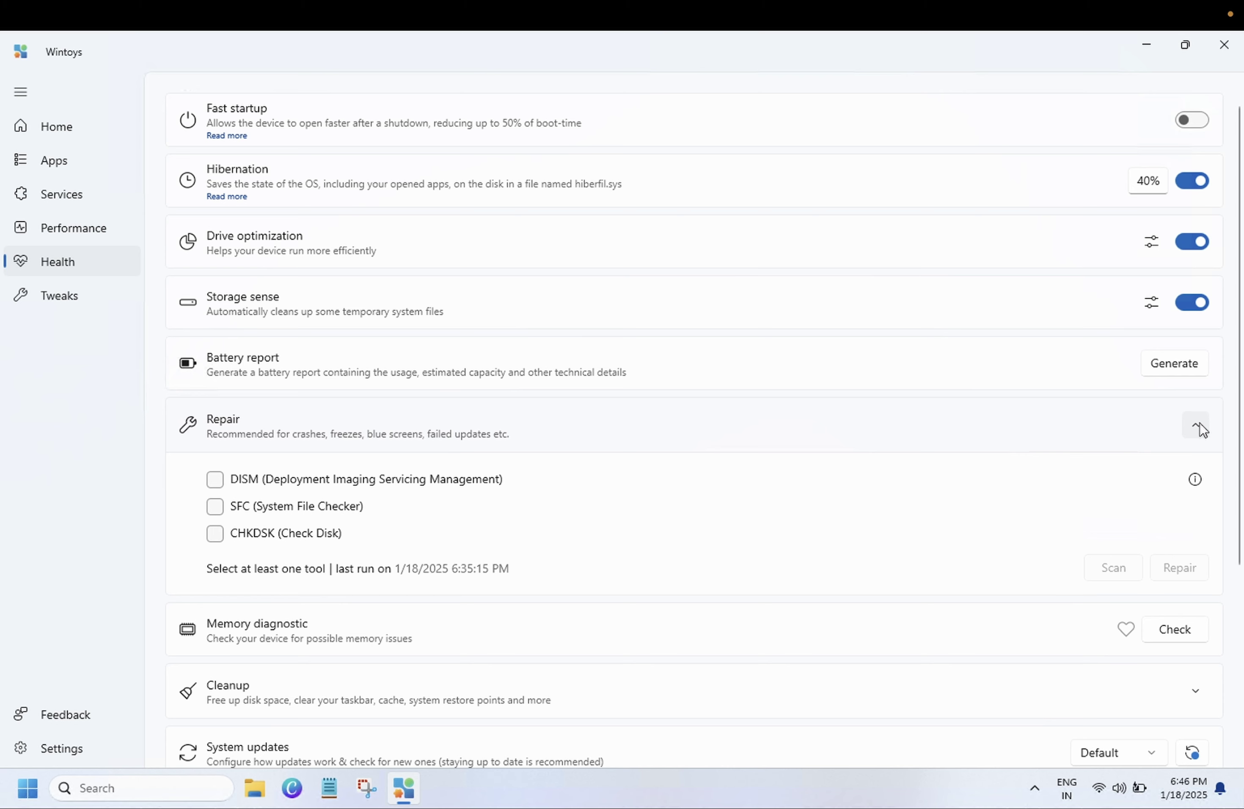
{"action": "left_click", "coordinate": [1196, 426]}
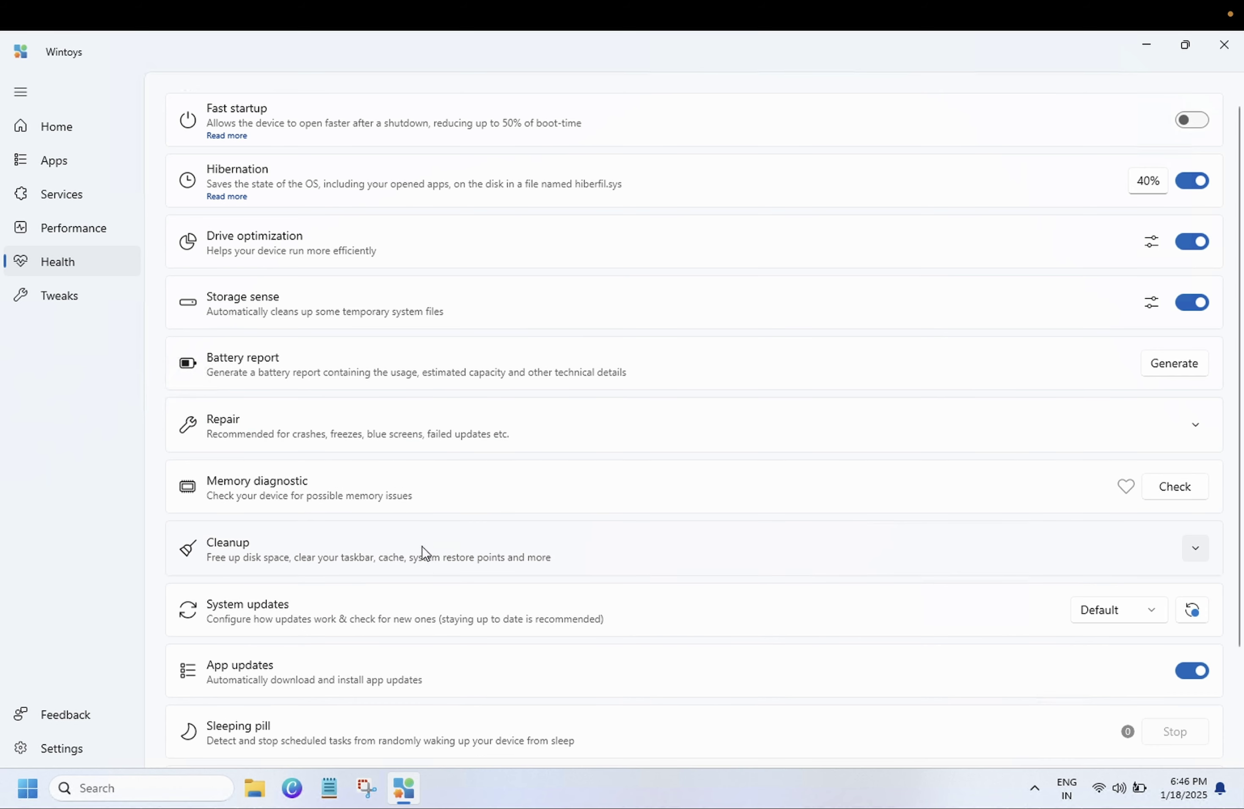
Step: Open the Windows Memory Diagnostic check and close it without scheduling a restart
{"action": "left_click", "coordinate": [1175, 491]}
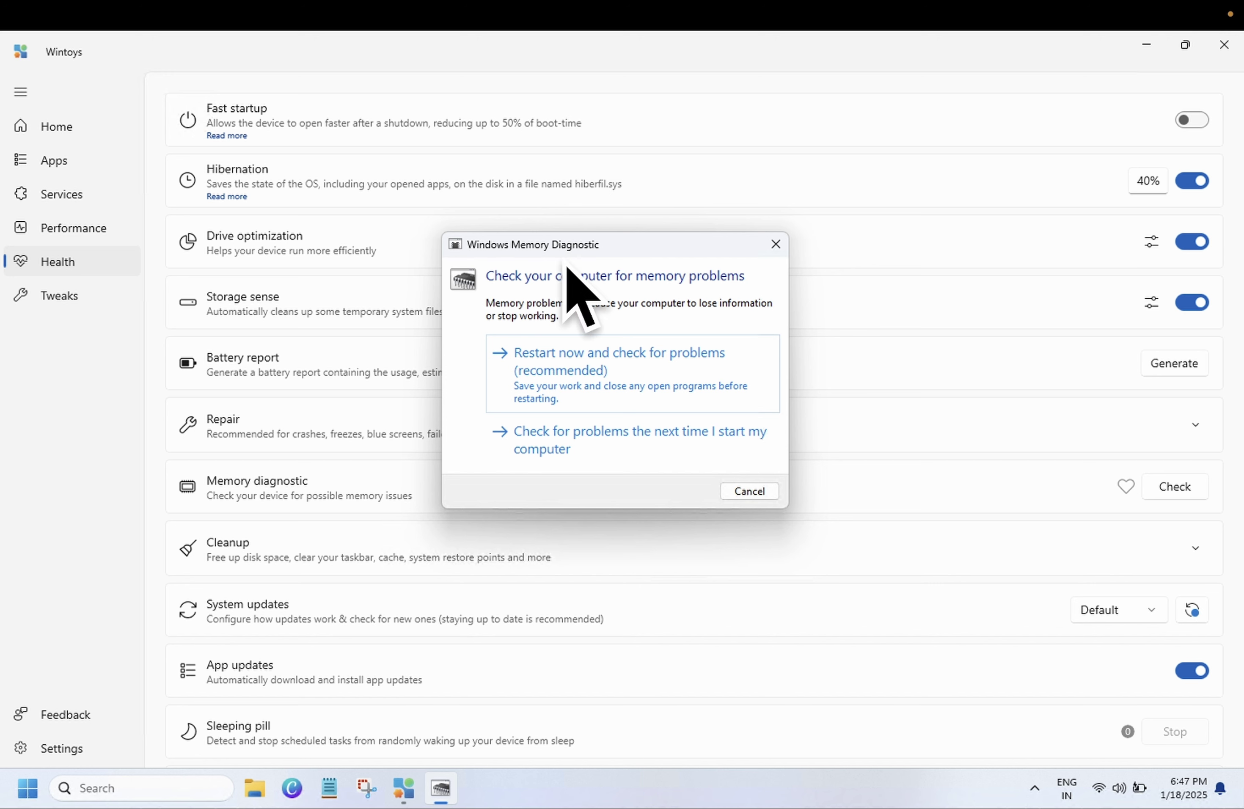
{"action": "left_click", "coordinate": [774, 256]}
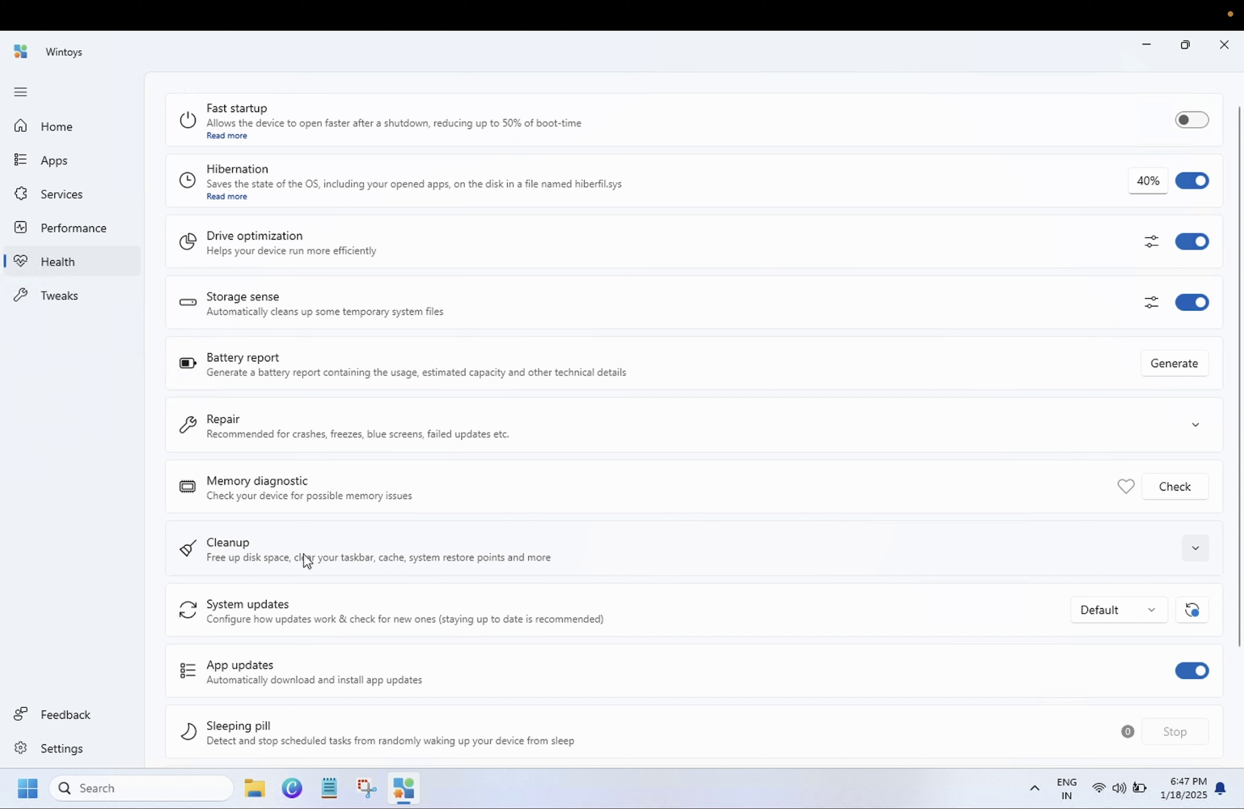
Step: Examine the Junk categories under Cleanup, and open the File Explorer history cleanup and close it without clearing anything
{"action": "left_click", "coordinate": [1196, 549]}
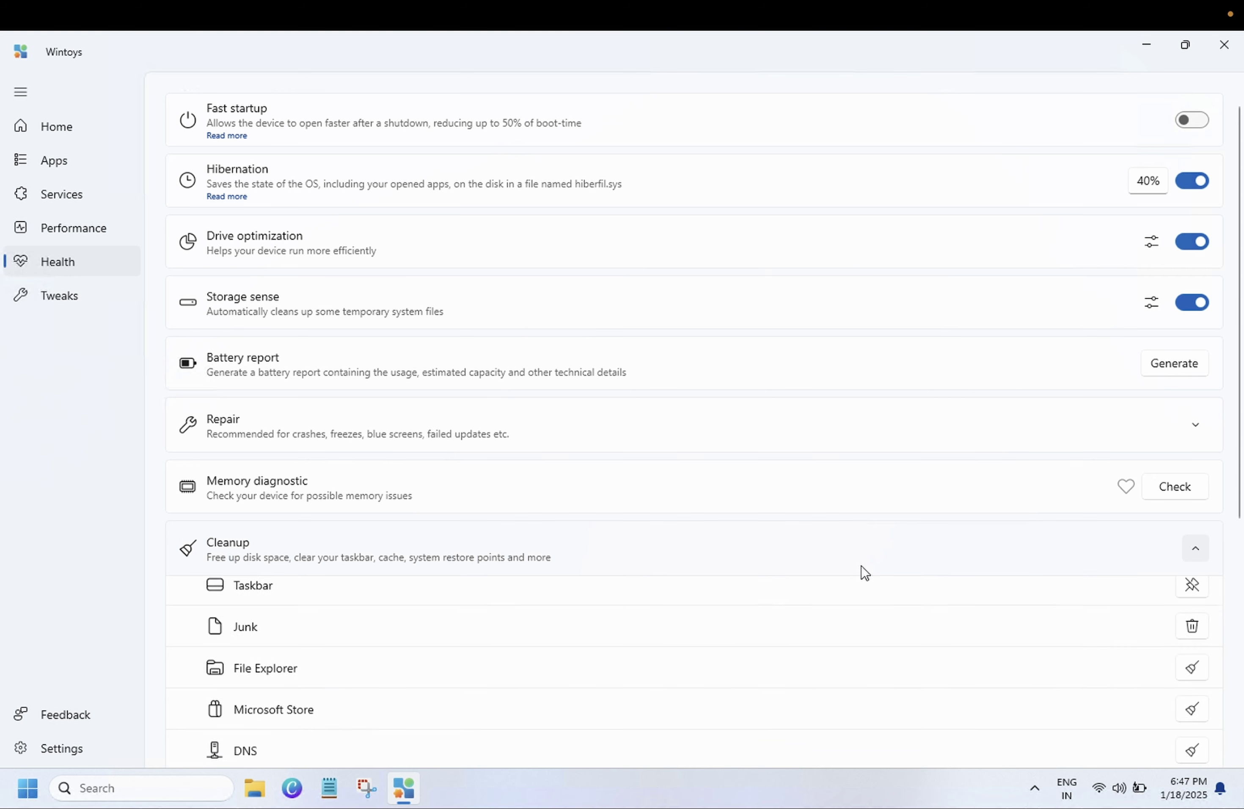
{"action": "scroll", "coordinate": [866, 570], "scroll_direction": "down", "scroll_amount": 1}
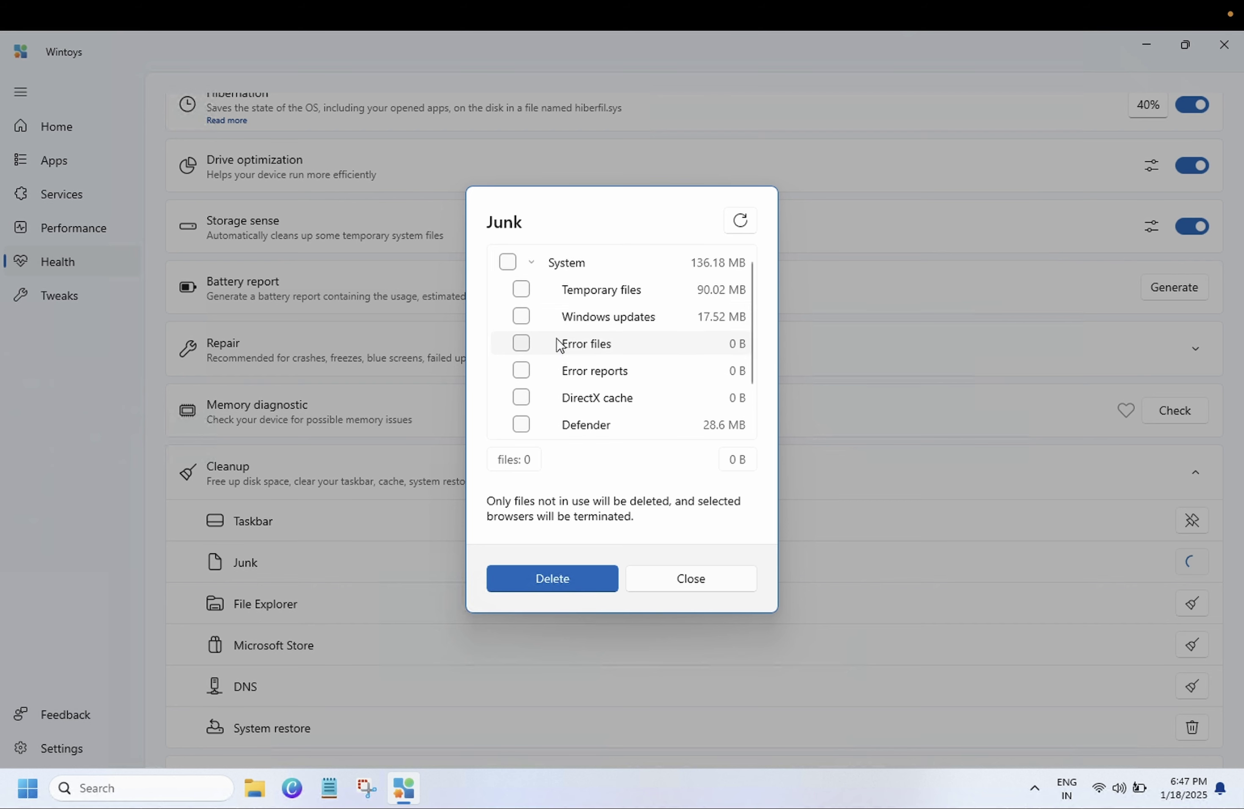
{"action": "scroll", "coordinate": [559, 343], "scroll_direction": "down", "scroll_amount": 2}
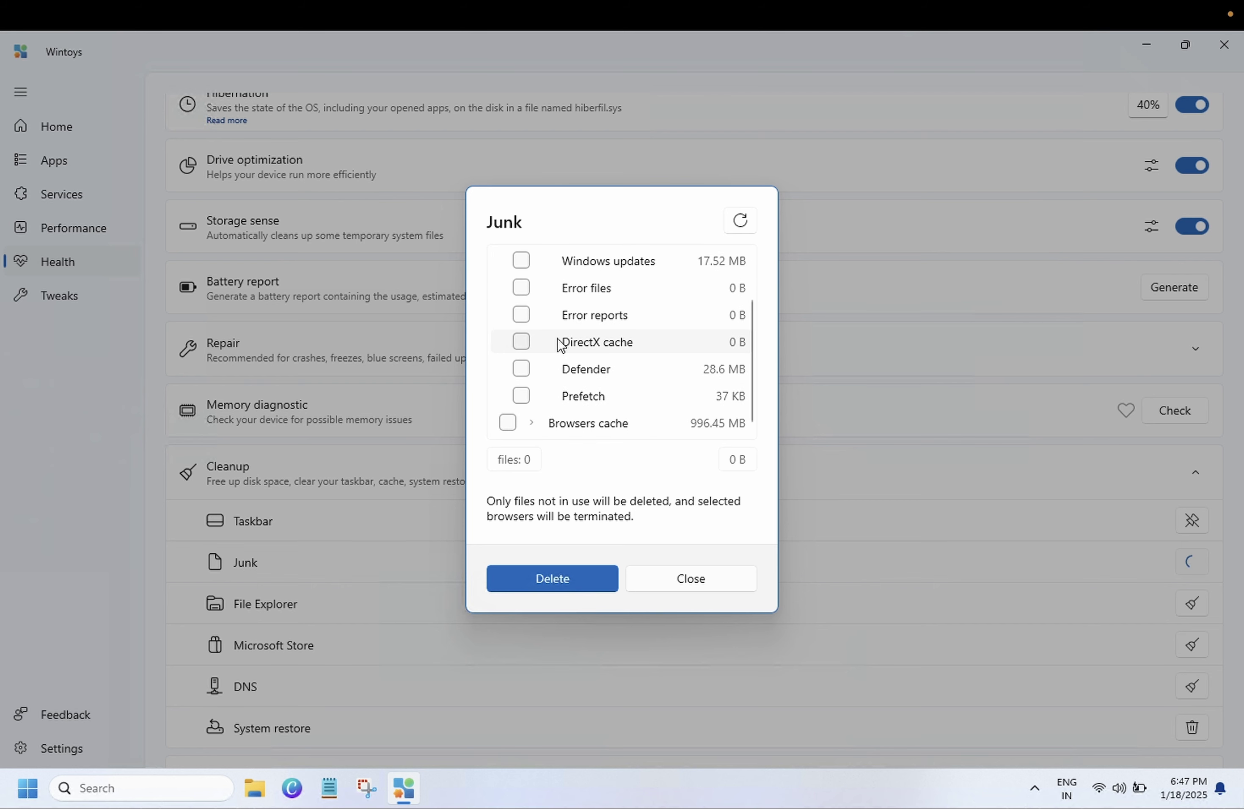
{"action": "scroll", "coordinate": [561, 344], "scroll_direction": "up", "scroll_amount": 2}
{"action": "scroll", "coordinate": [573, 306], "scroll_direction": "down", "scroll_amount": 2}
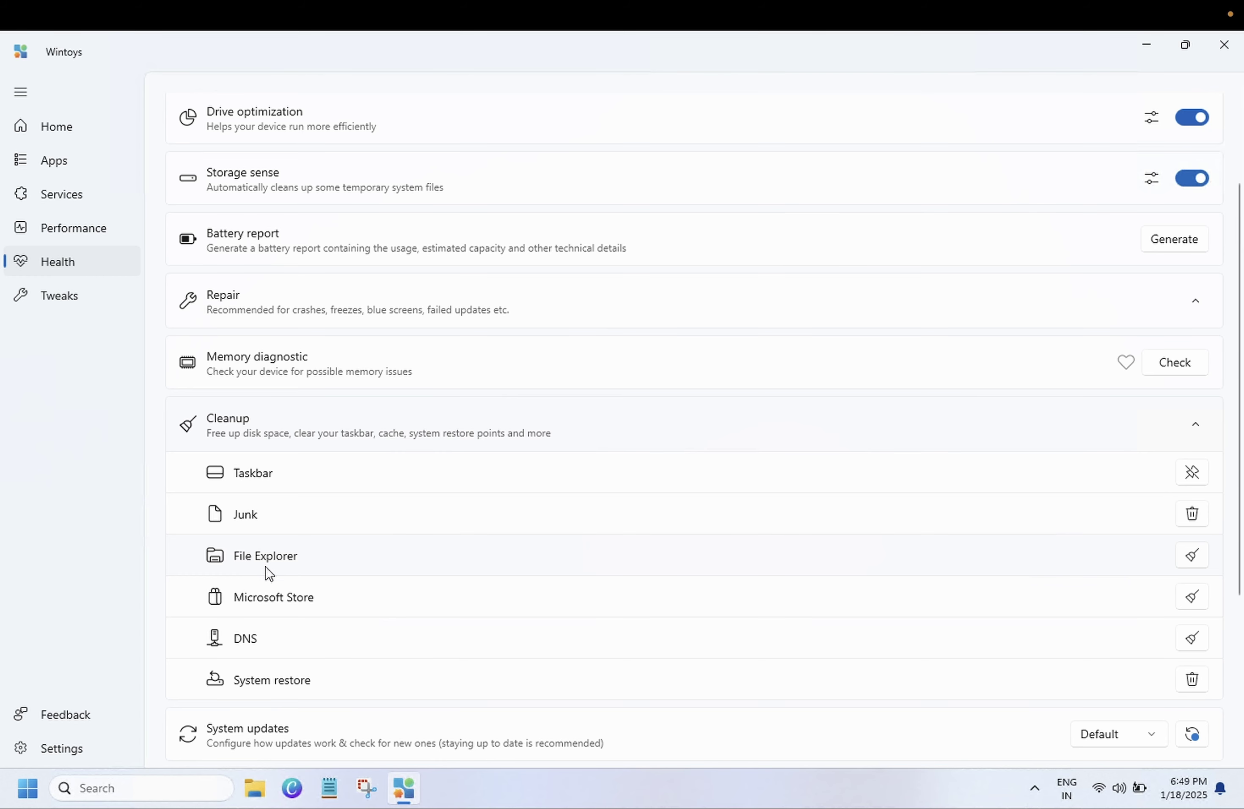
{"action": "left_click", "coordinate": [1191, 555]}
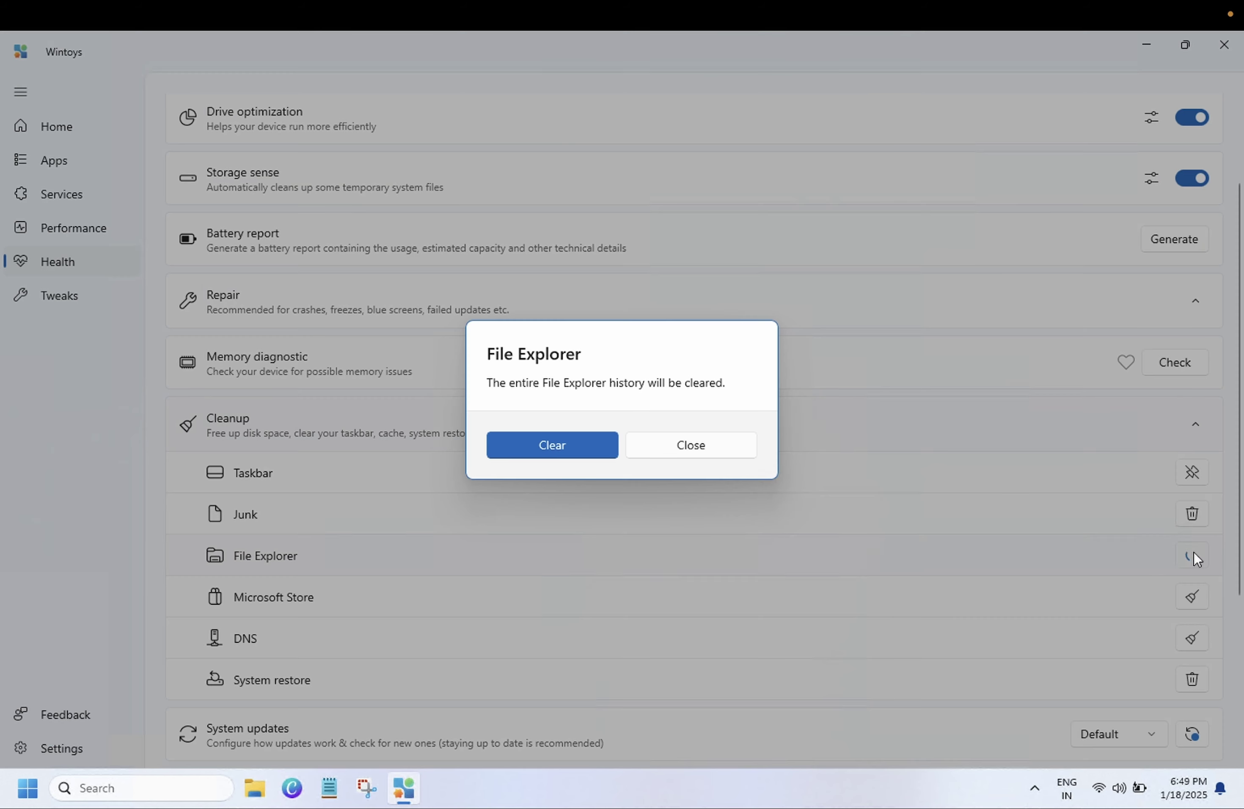
{"action": "left_click", "coordinate": [667, 451]}
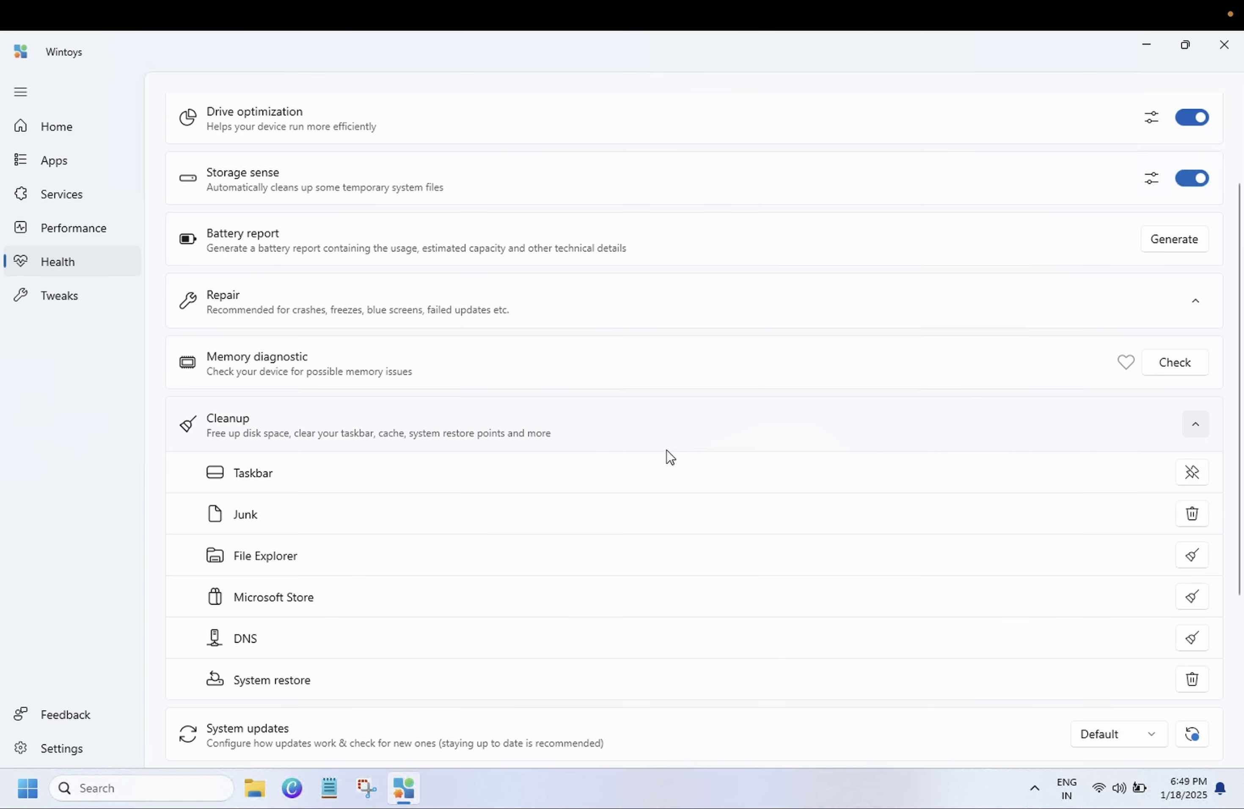
Step: Run the Microsoft Store cleanup and flush the DNS cache, and collapse the Cleanup section
{"action": "left_click", "coordinate": [1194, 600]}
{"action": "left_click", "coordinate": [600, 450]}
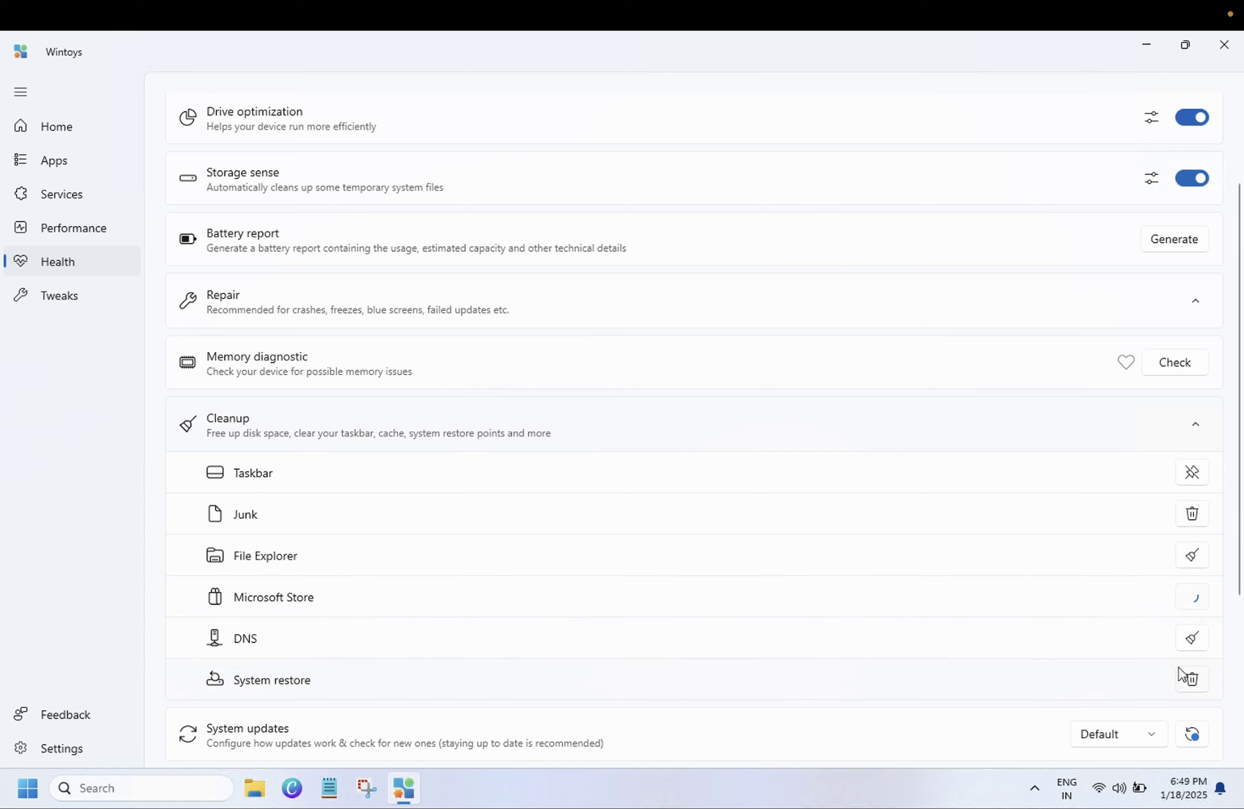
{"action": "left_click", "coordinate": [1195, 642]}
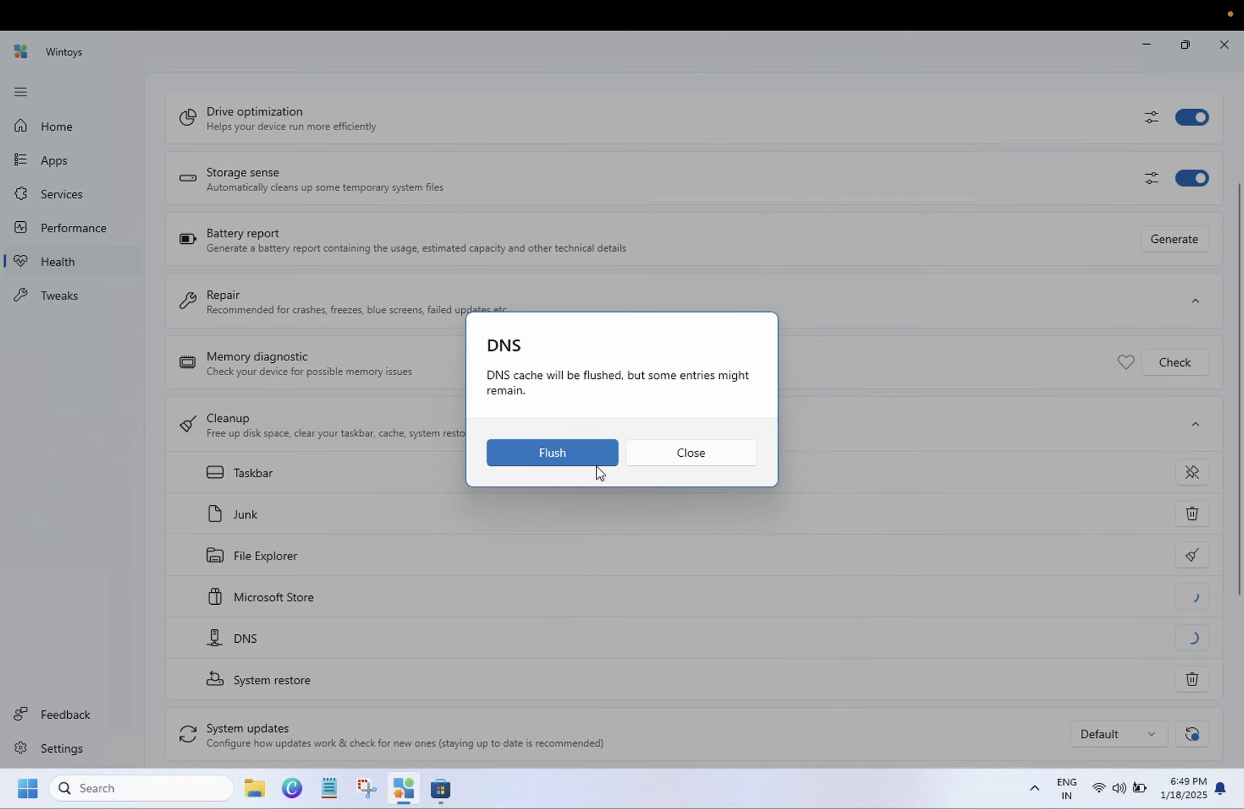
{"action": "left_click", "coordinate": [553, 452]}
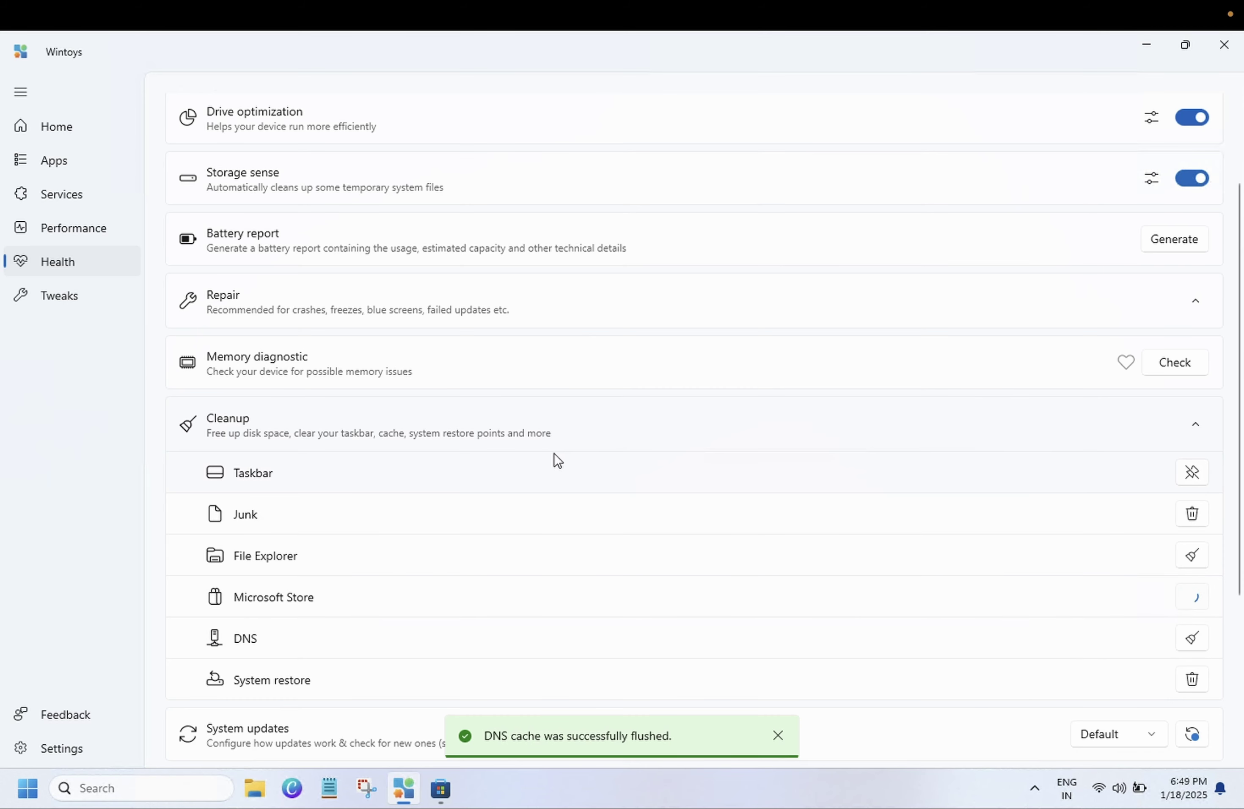
{"action": "scroll", "coordinate": [331, 650], "scroll_direction": "down", "scroll_amount": 2}
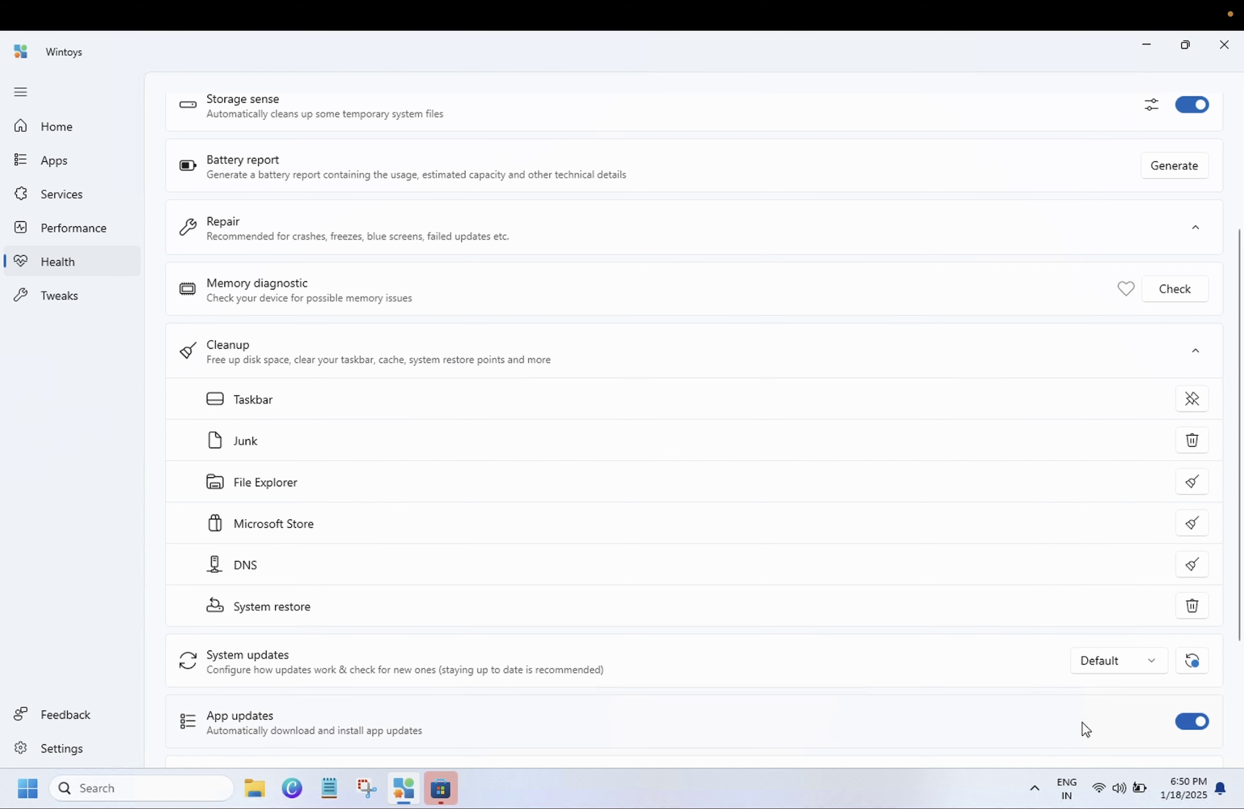
{"action": "left_click", "coordinate": [1198, 351]}
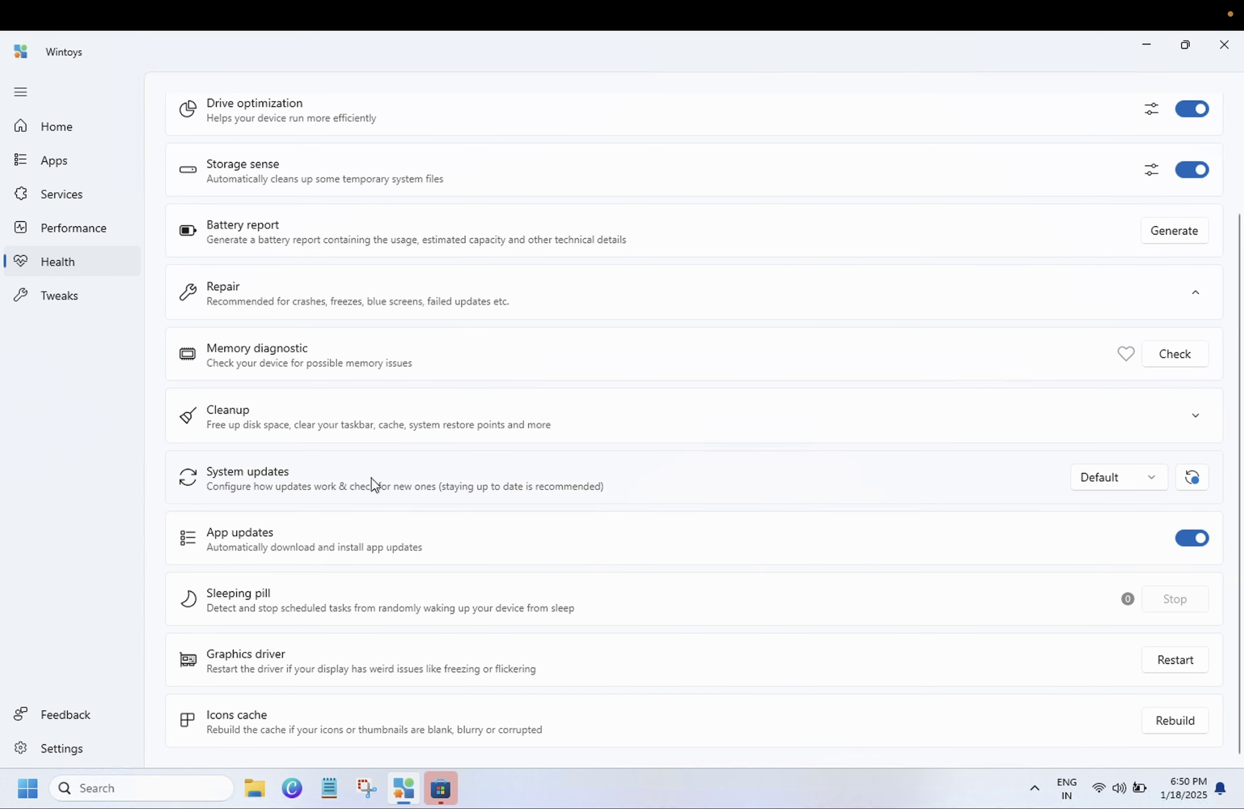
Step: Set System updates to Manually and turn off automatic App updates
{"action": "left_click", "coordinate": [1154, 481]}
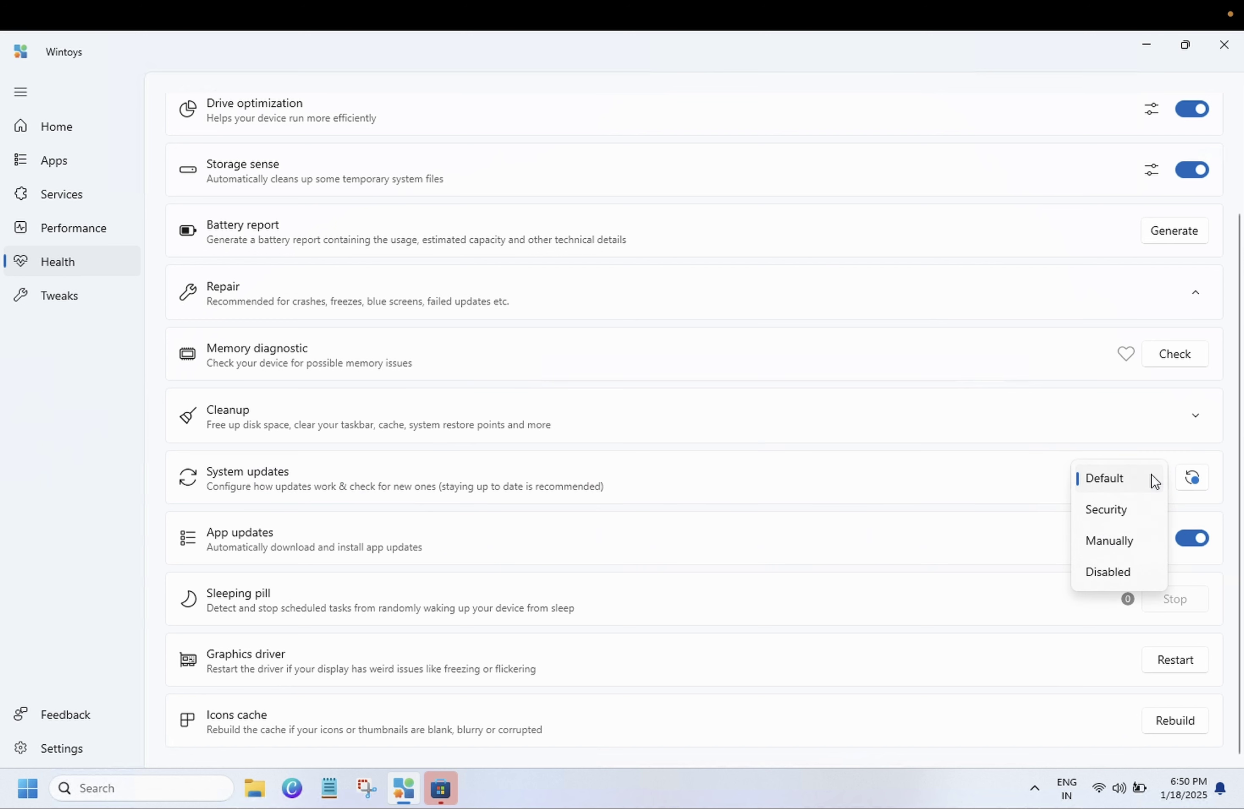
{"action": "left_click", "coordinate": [1115, 546]}
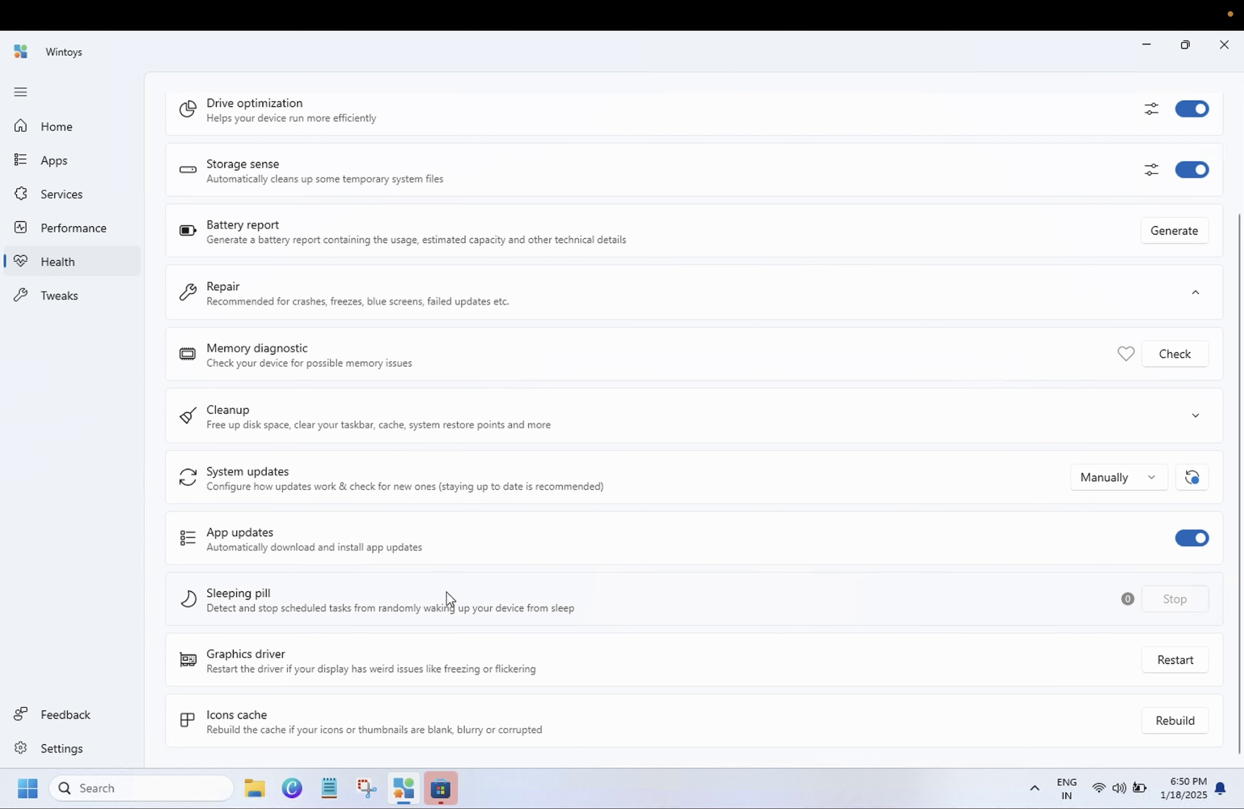
{"action": "left_click", "coordinate": [1190, 540]}
Step: Rebuild the icons cache and dismiss the notification
{"action": "left_click", "coordinate": [1188, 726]}
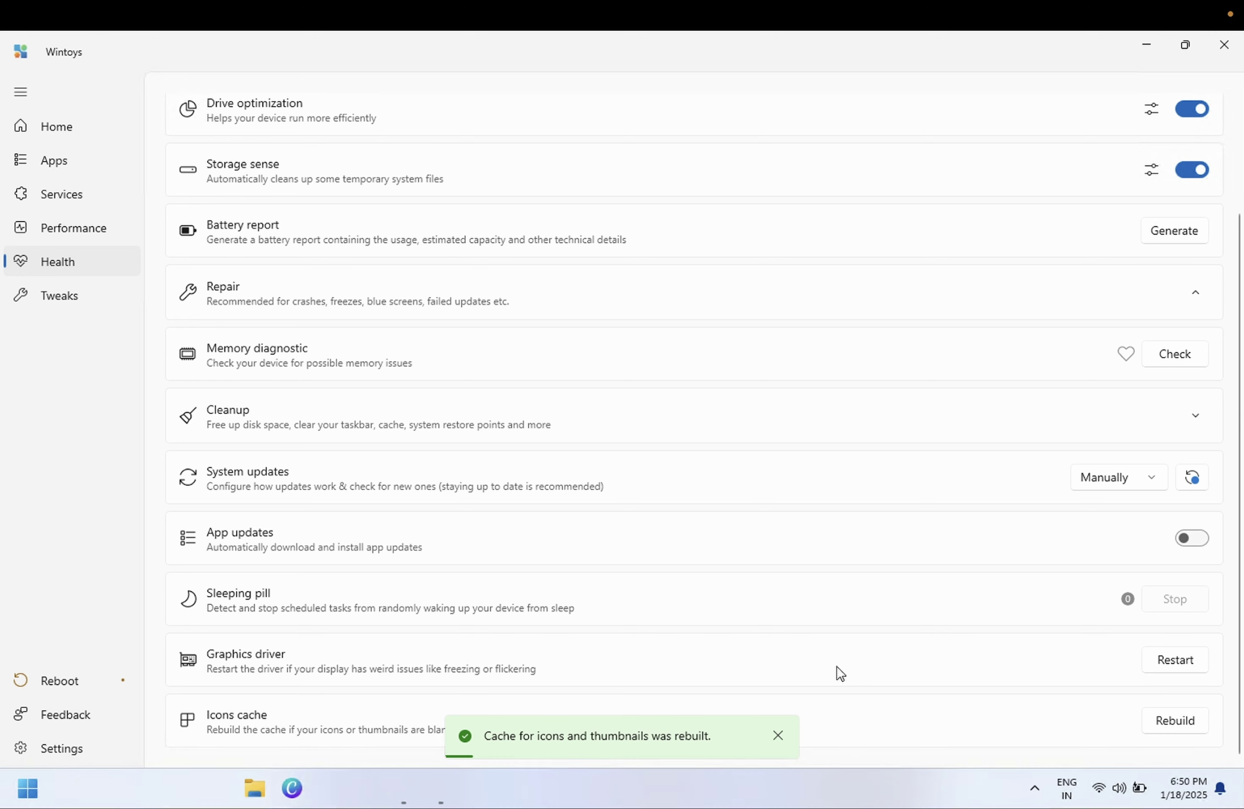
{"action": "left_click", "coordinate": [779, 736]}
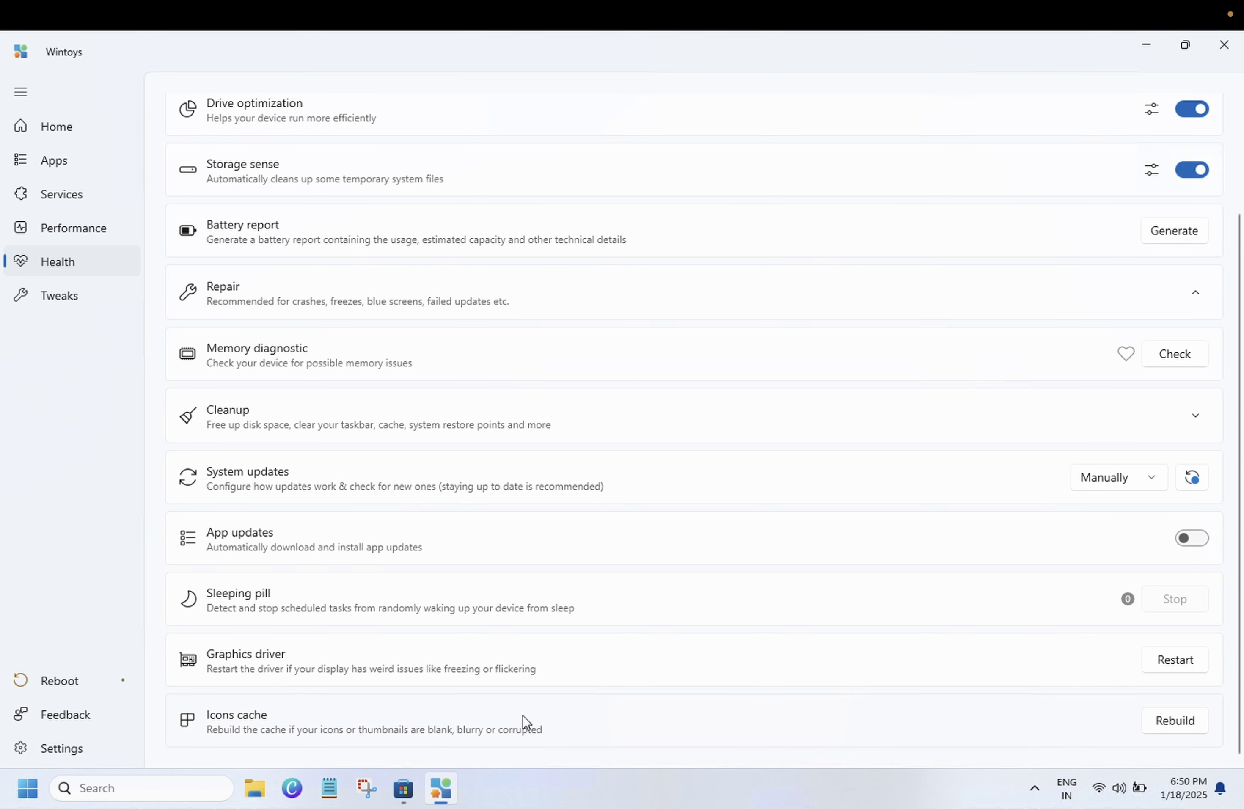
{"action": "scroll", "coordinate": [465, 639], "scroll_direction": "up", "scroll_amount": 3}
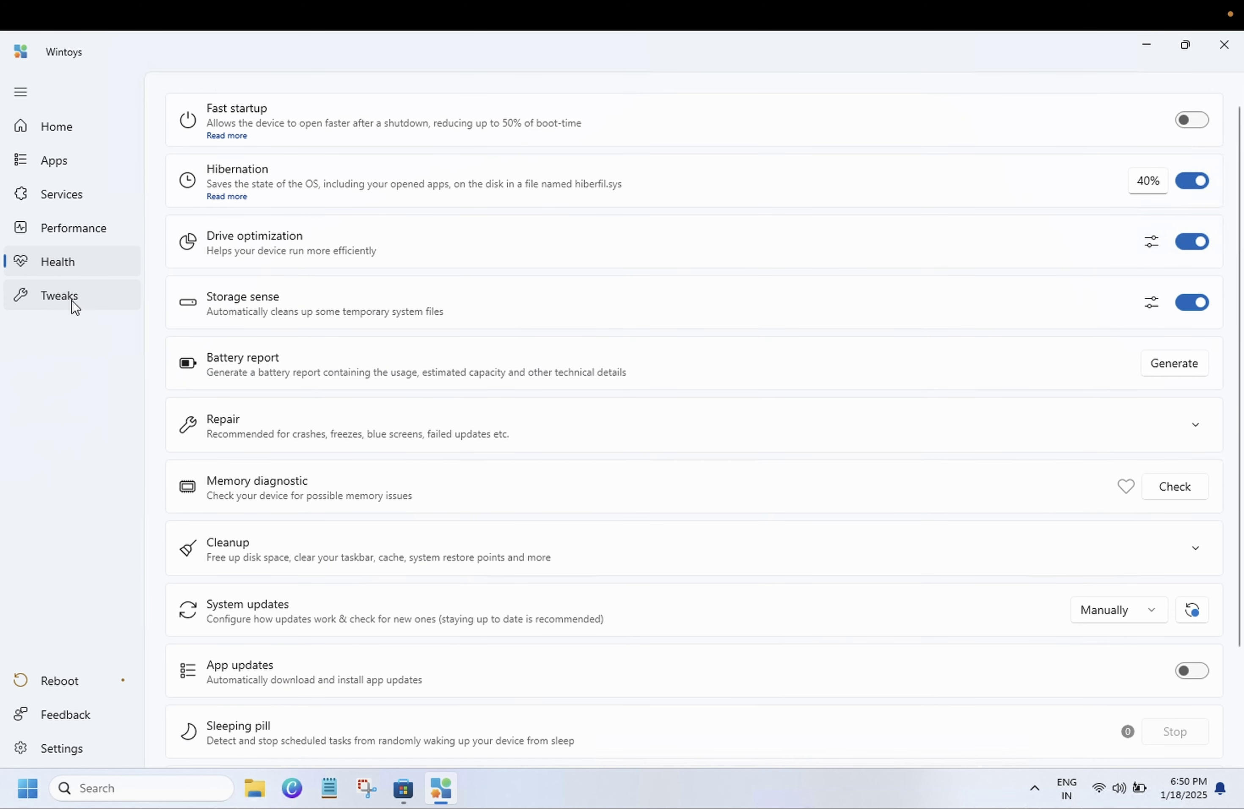
Step: Turn on the This PC desktop icon in the Desktop tweaks, and collapse that group
{"action": "left_click", "coordinate": [56, 304]}
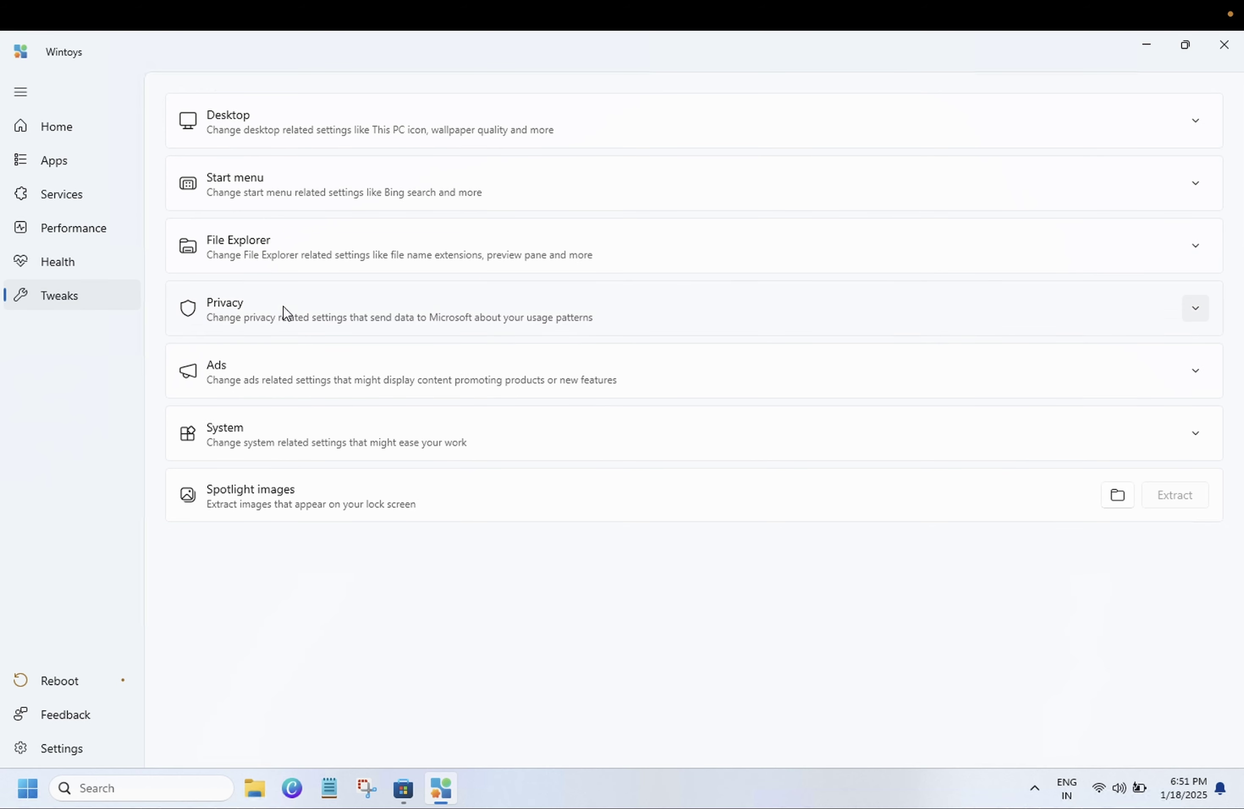
{"action": "left_click", "coordinate": [1061, 138]}
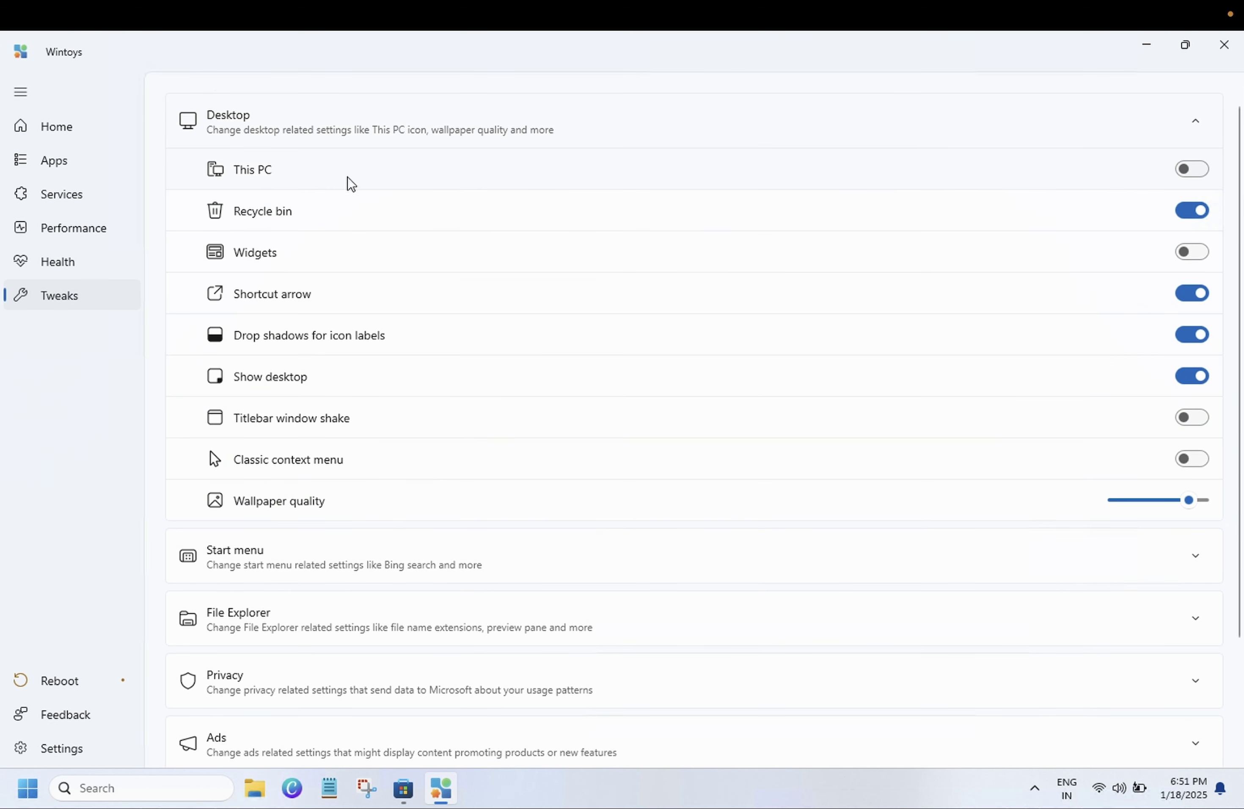
{"action": "left_click", "coordinate": [1194, 178]}
{"action": "left_click", "coordinate": [1198, 124]}
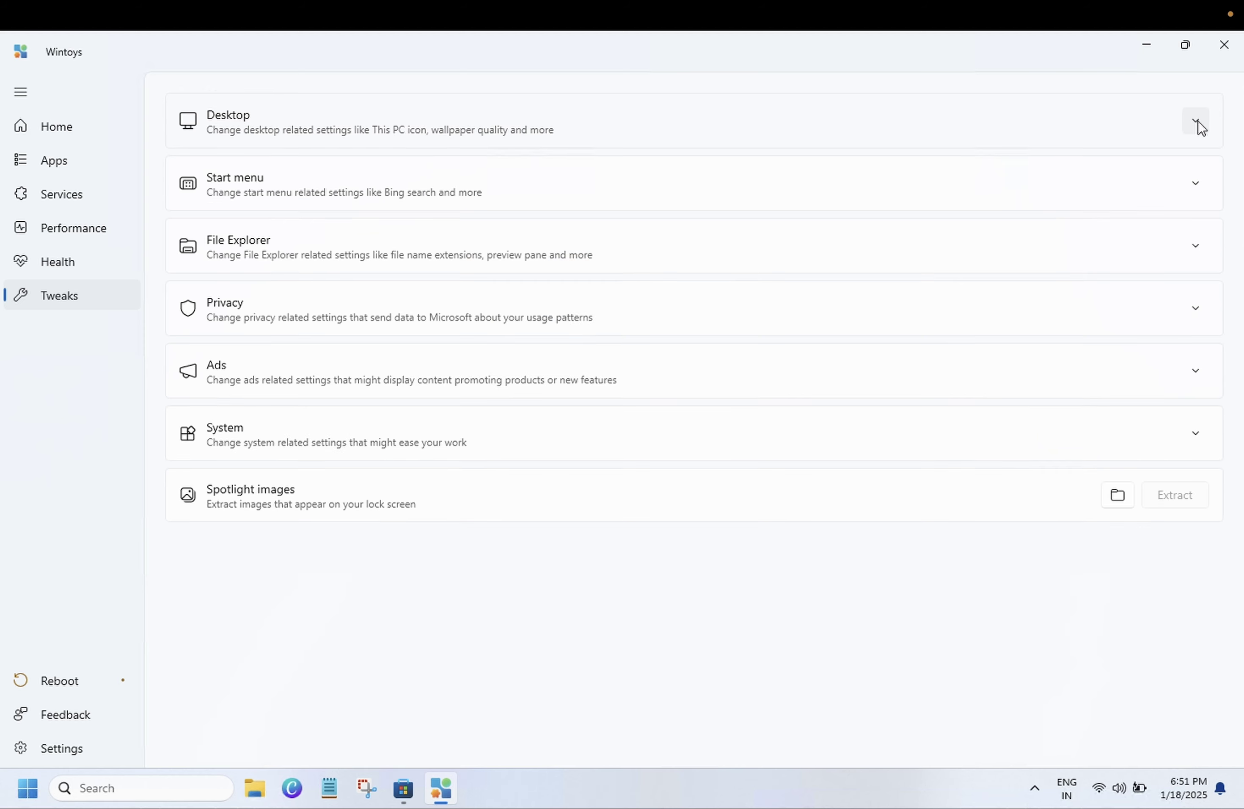
Step: Check the Start menu tweaks, and turn on Show hidden and system items in the File Explorer tweaks
{"action": "left_click", "coordinate": [697, 207]}
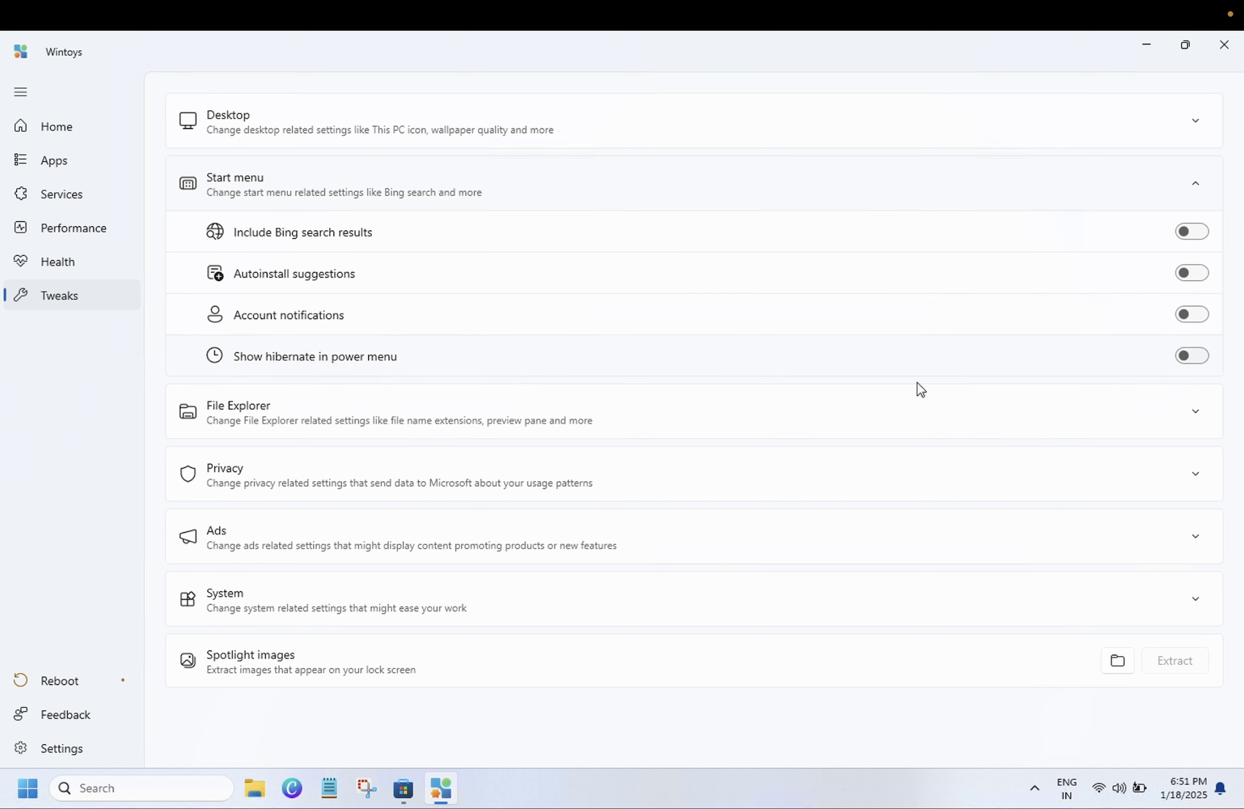
{"action": "left_click", "coordinate": [1195, 189]}
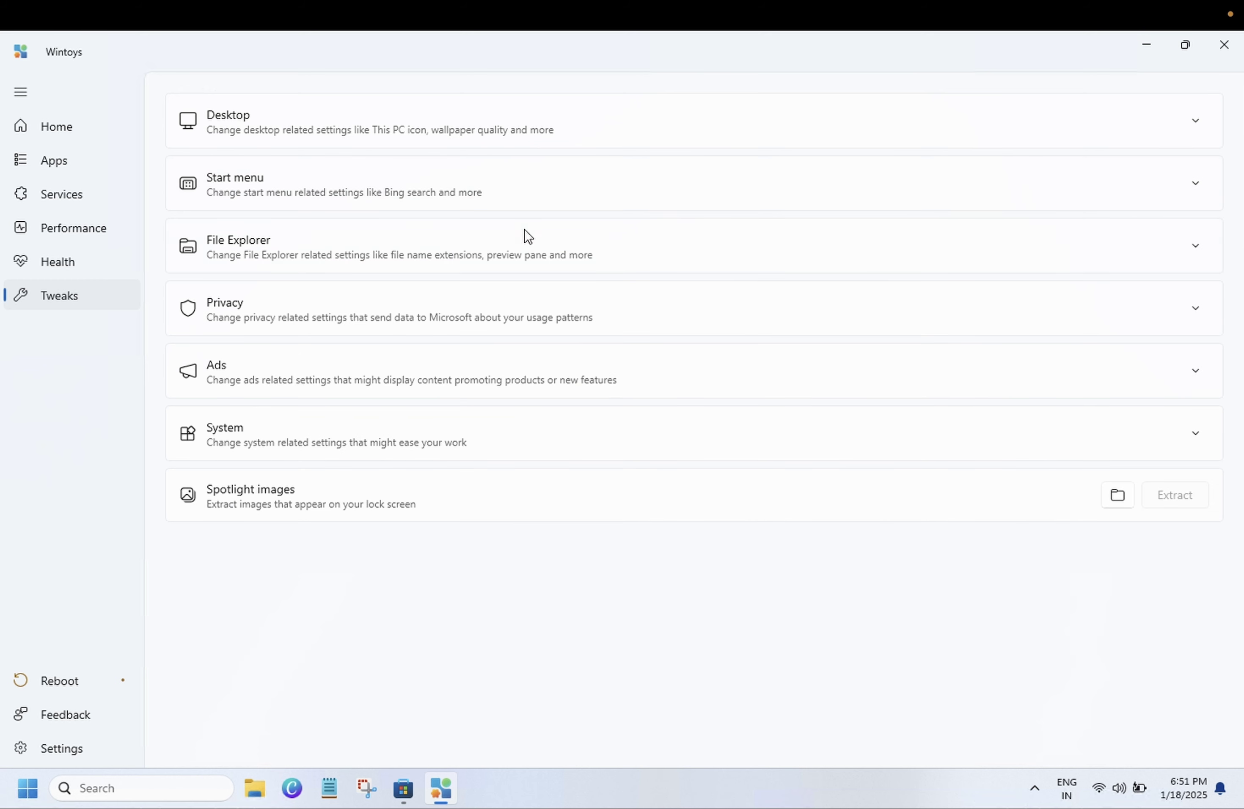
{"action": "left_click", "coordinate": [473, 265]}
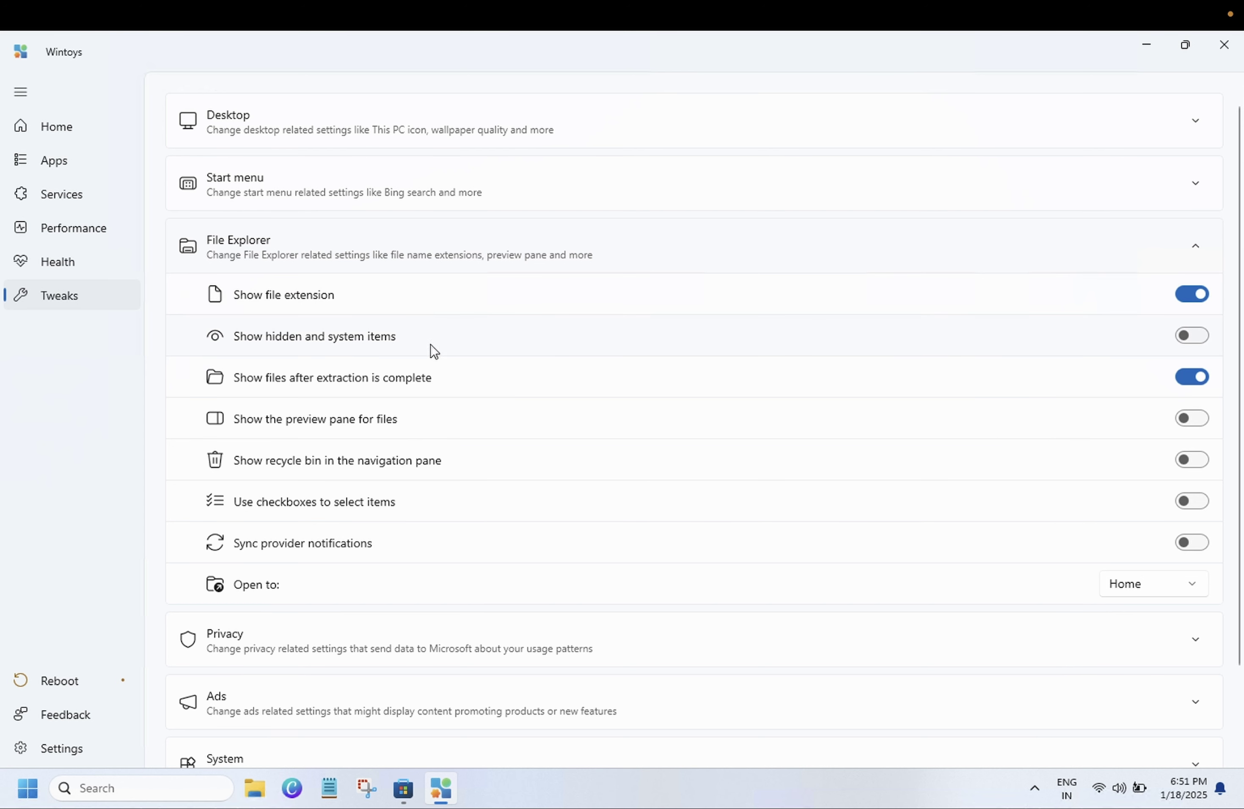
{"action": "left_click", "coordinate": [1192, 336]}
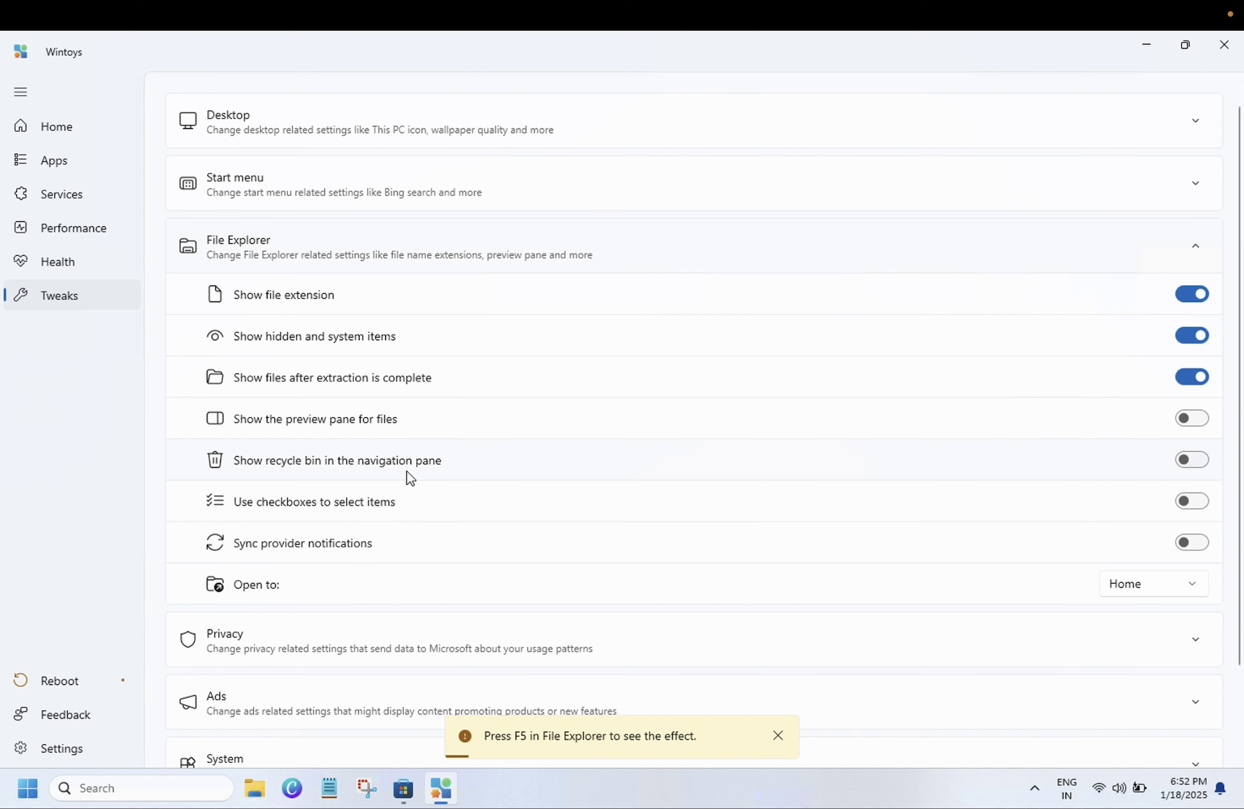
{"action": "left_click", "coordinate": [1196, 251]}
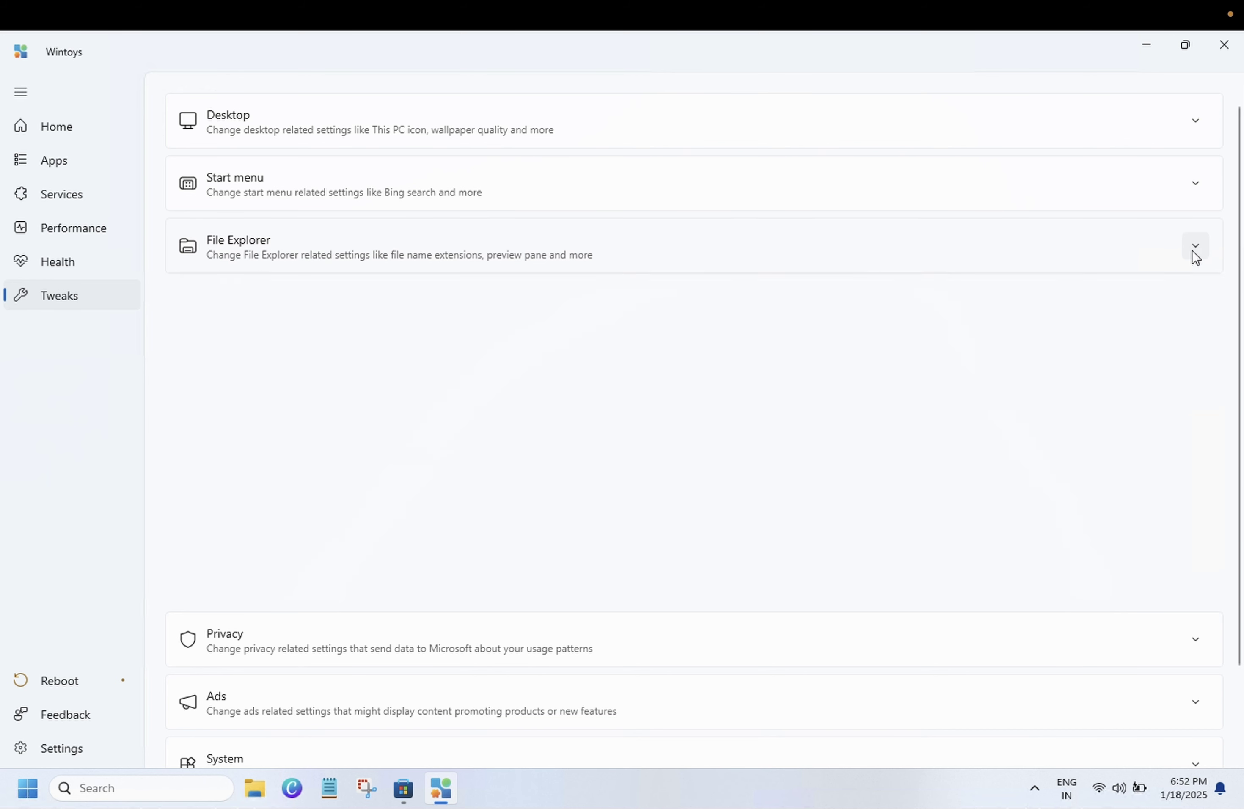
Step: Turn off Telemetry in the Privacy tweaks, review the other privacy options, and collapse that group
{"action": "left_click", "coordinate": [506, 318]}
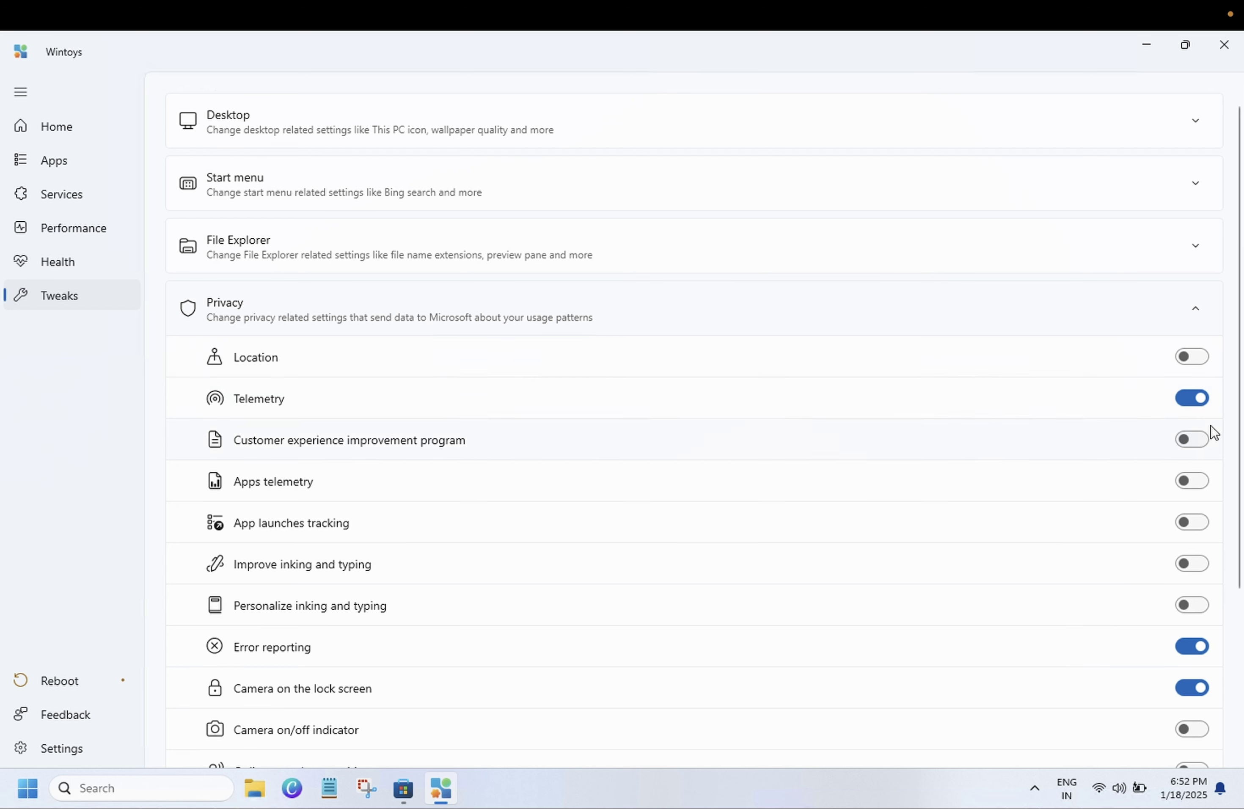
{"action": "left_click", "coordinate": [1193, 400]}
{"action": "scroll", "coordinate": [404, 578], "scroll_direction": "down", "scroll_amount": 3}
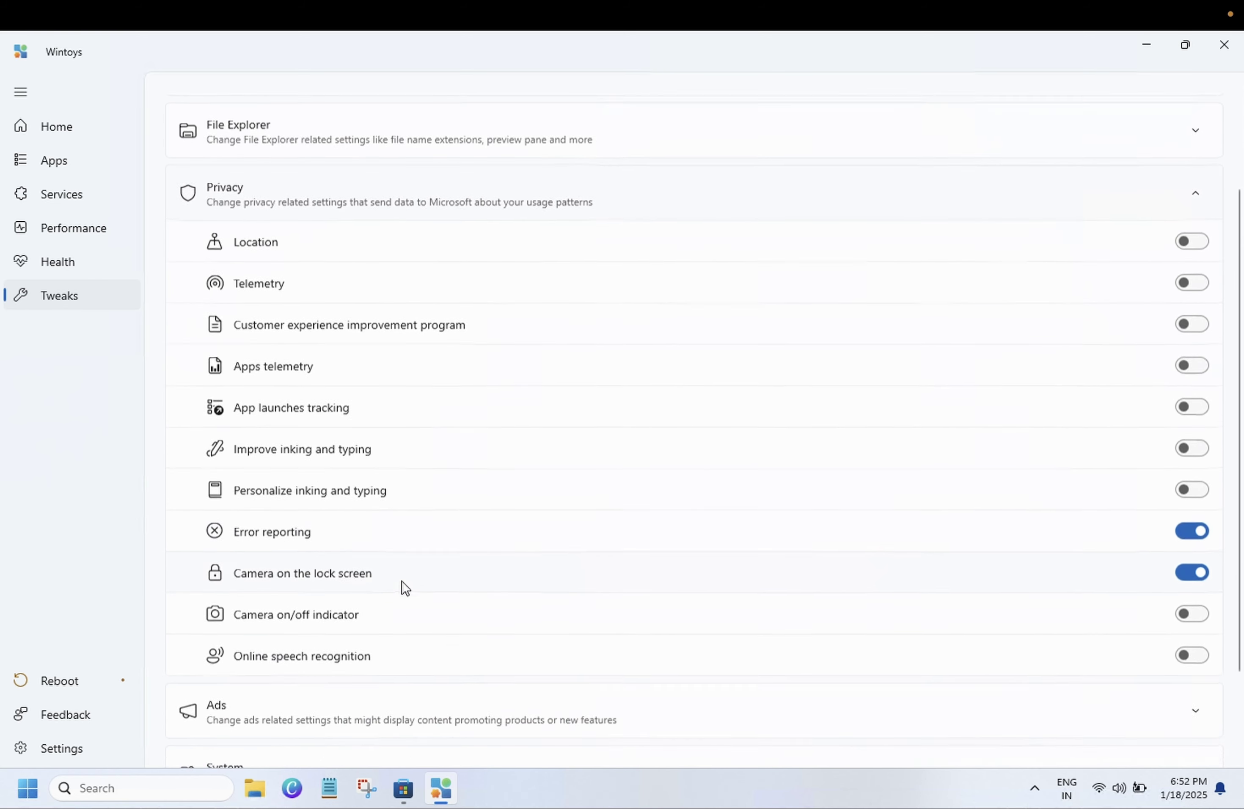
{"action": "scroll", "coordinate": [404, 587], "scroll_direction": "up", "scroll_amount": 3}
{"action": "scroll", "coordinate": [430, 592], "scroll_direction": "down", "scroll_amount": 3}
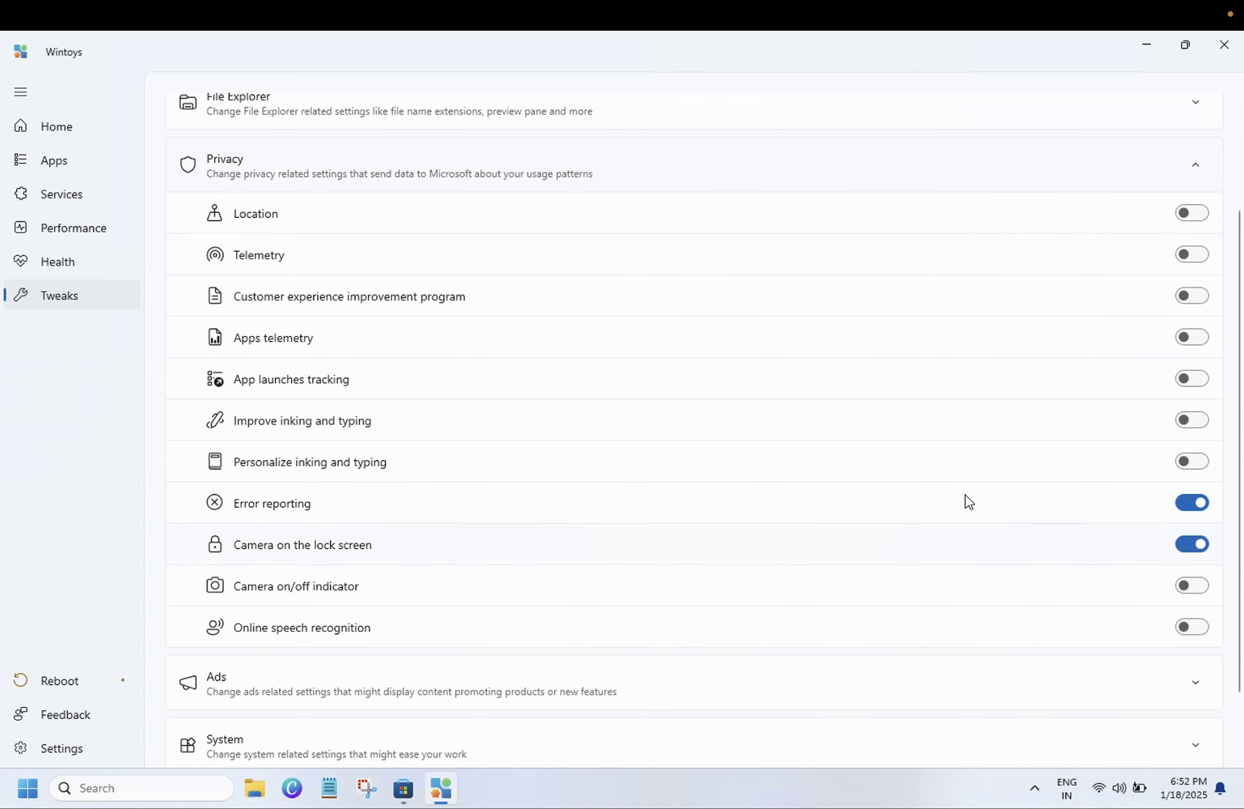
{"action": "scroll", "coordinate": [496, 478], "scroll_direction": "down", "scroll_amount": 2}
{"action": "scroll", "coordinate": [496, 478], "scroll_direction": "up", "scroll_amount": 5}
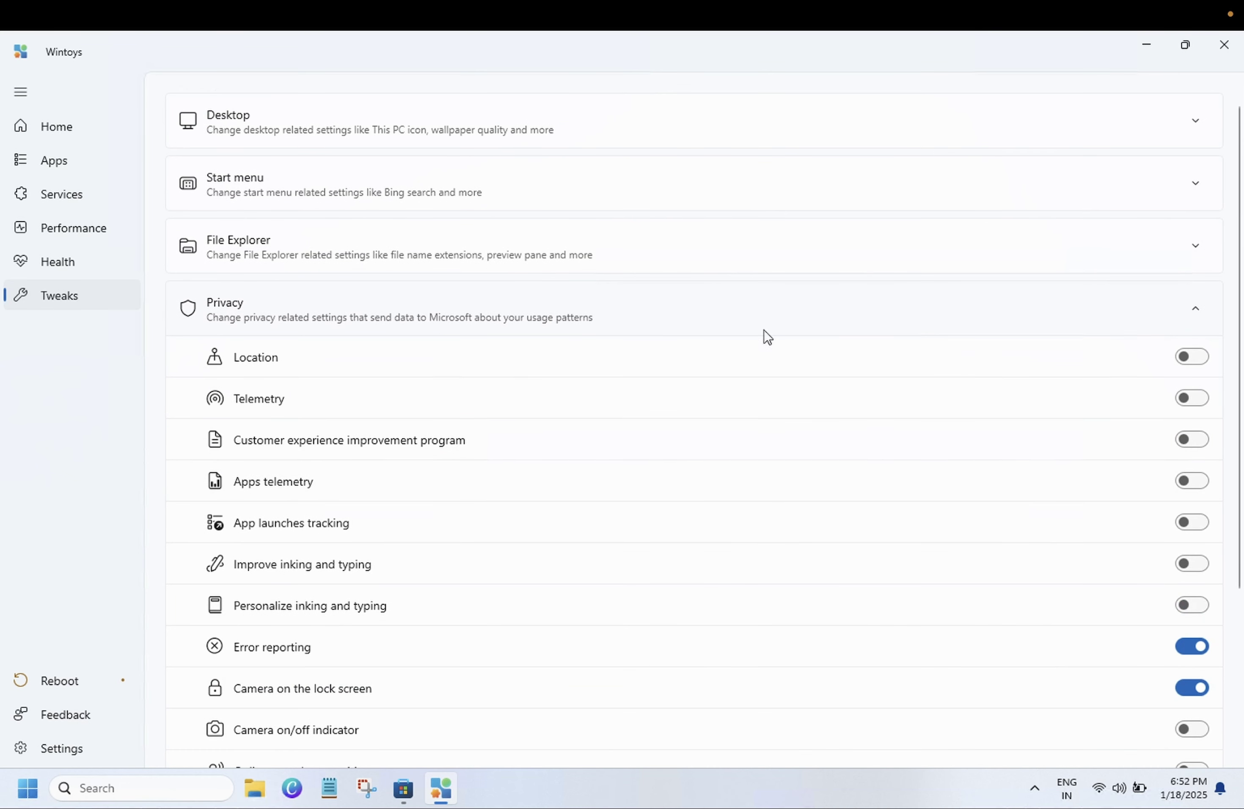
{"action": "left_click", "coordinate": [1191, 320]}
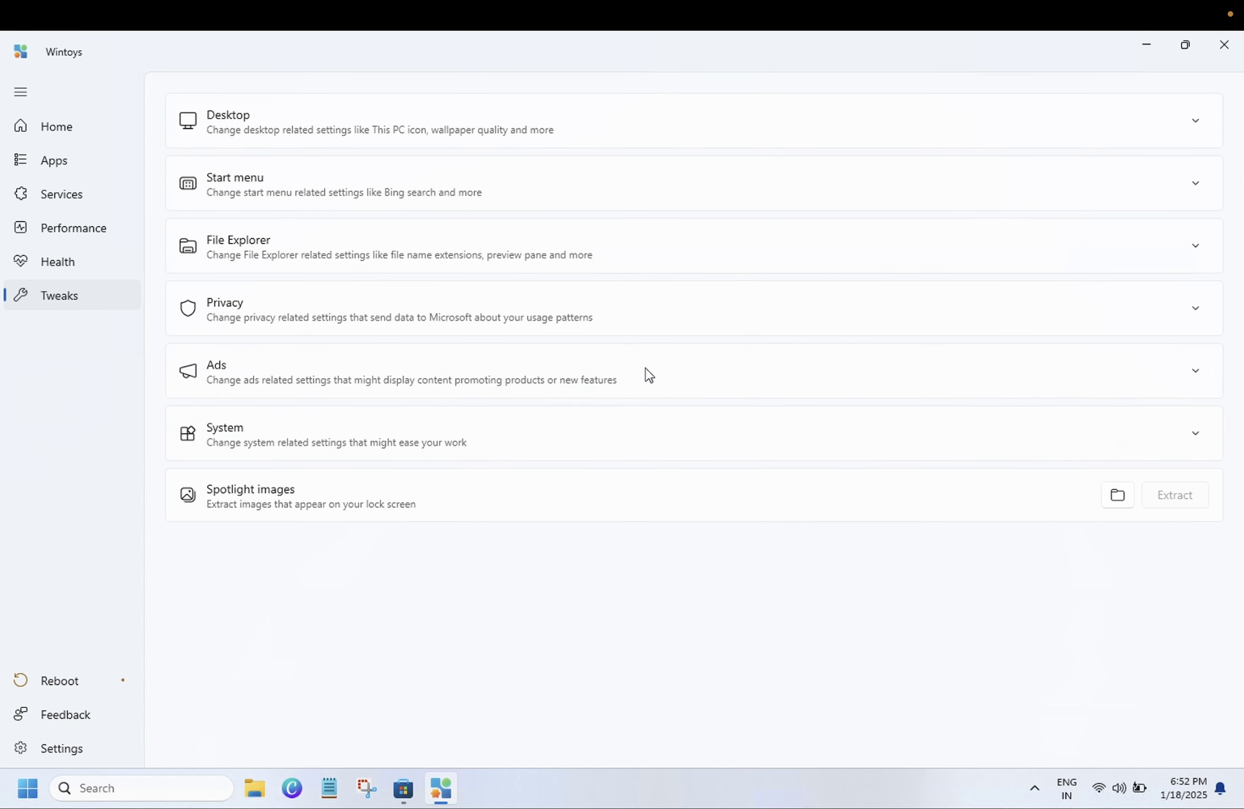
Step: Turn off Tailored experiences, Advertising ID, Suggested content in settings and Suggested notifications in the Ads tweaks
{"action": "left_click", "coordinate": [417, 383]}
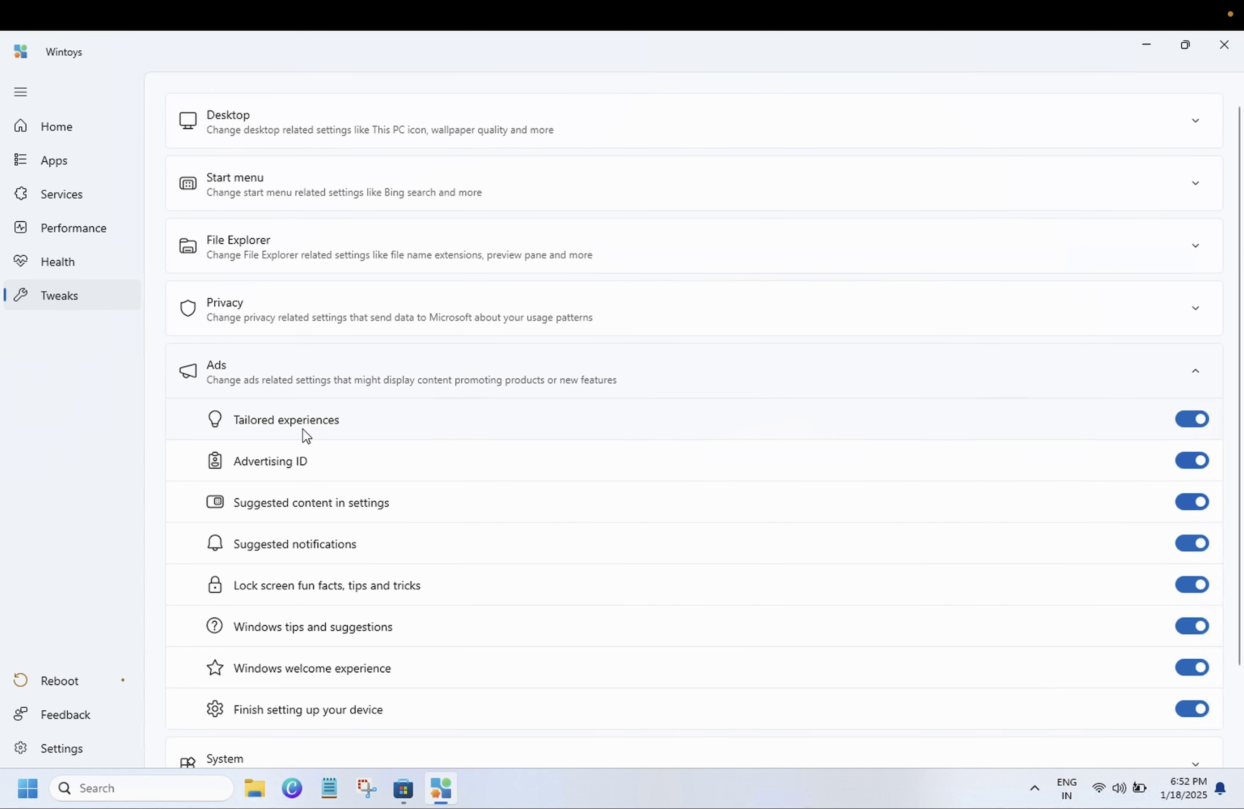
{"action": "left_click", "coordinate": [1199, 428]}
{"action": "left_click", "coordinate": [1198, 462]}
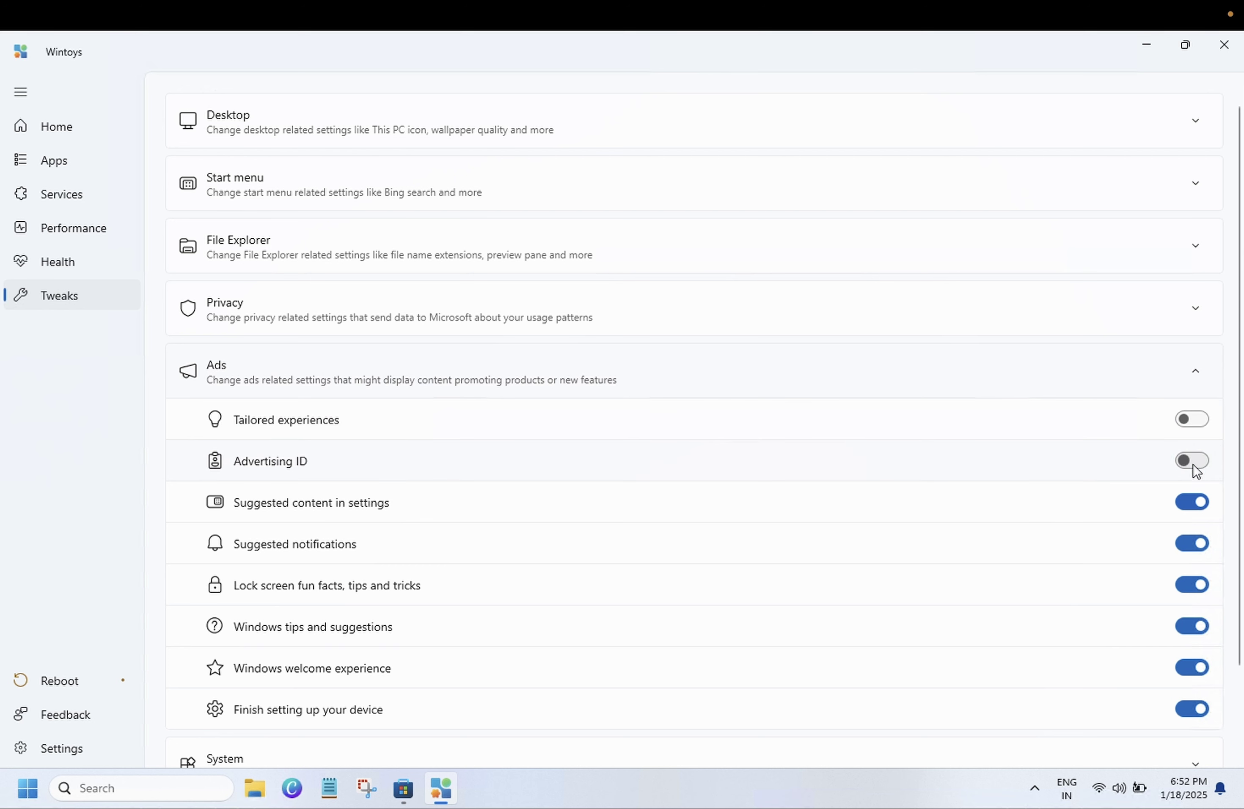
{"action": "left_click", "coordinate": [1190, 549]}
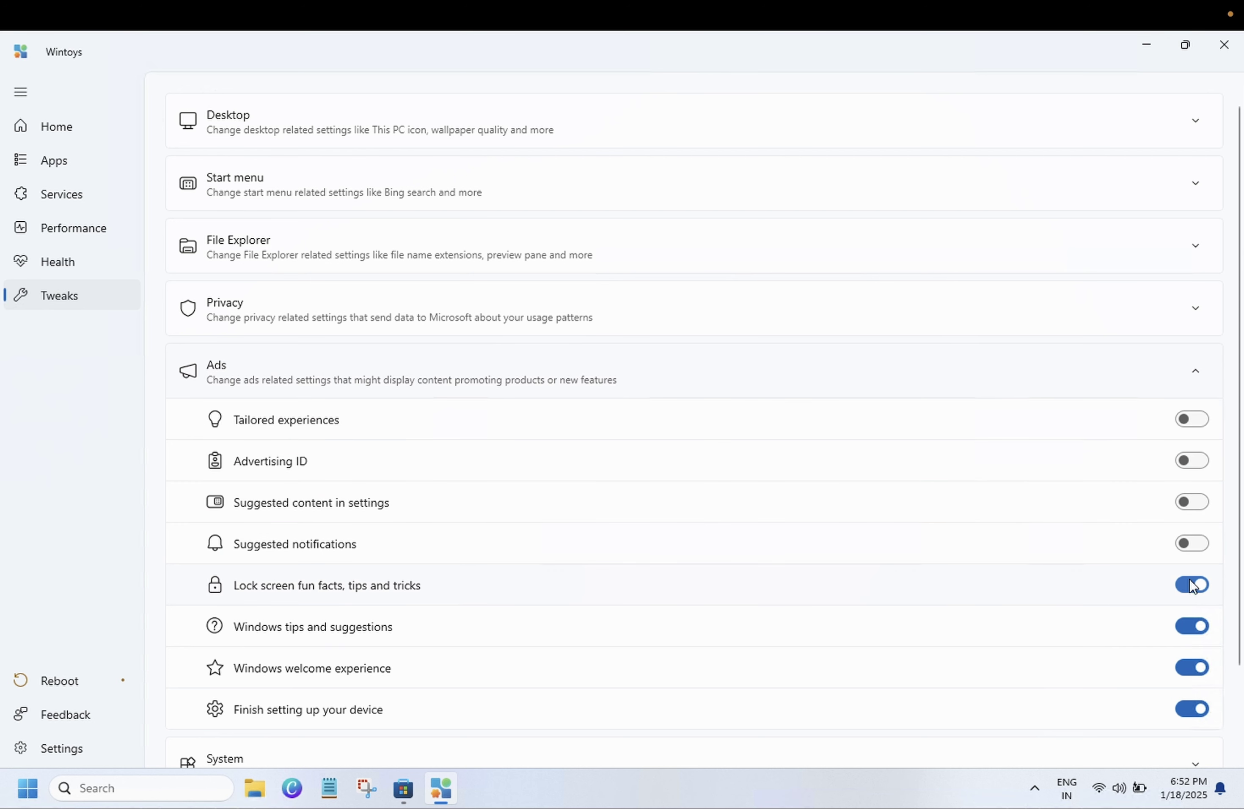
Step: Turn off Lock screen fun facts, tips and tricks, Windows tips and suggestions, and Windows welcome experience, and collapse the Ads group
{"action": "left_click", "coordinate": [1193, 584]}
{"action": "left_click", "coordinate": [1193, 626]}
{"action": "left_click", "coordinate": [1191, 668]}
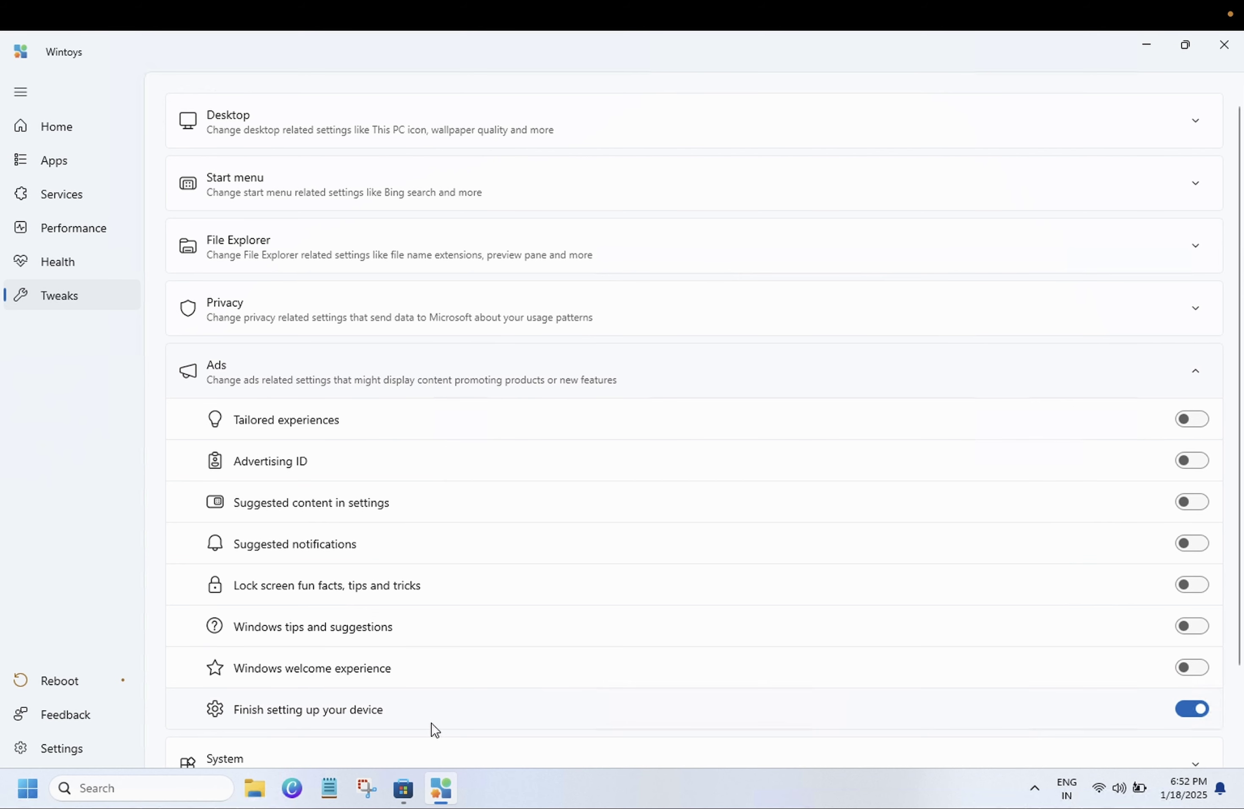
{"action": "scroll", "coordinate": [1145, 713], "scroll_direction": "down", "scroll_amount": 2}
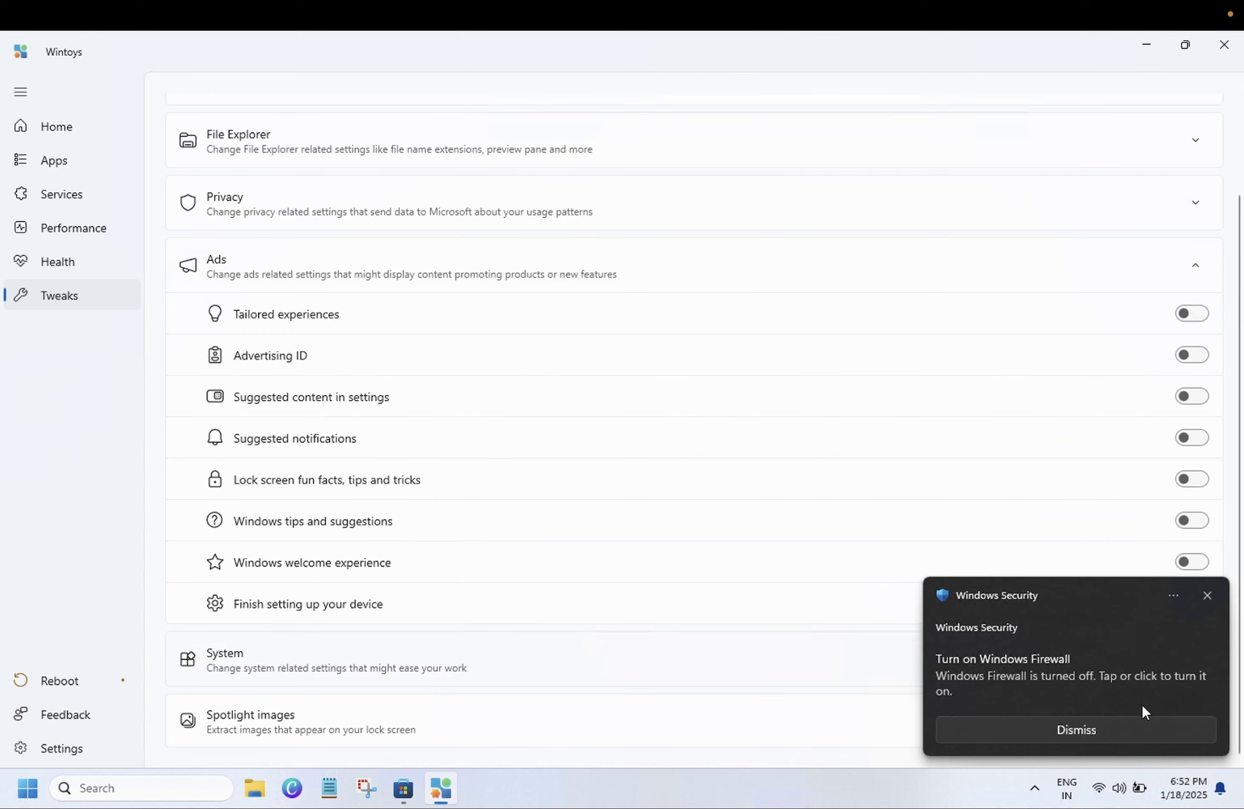
{"action": "left_click", "coordinate": [1208, 597]}
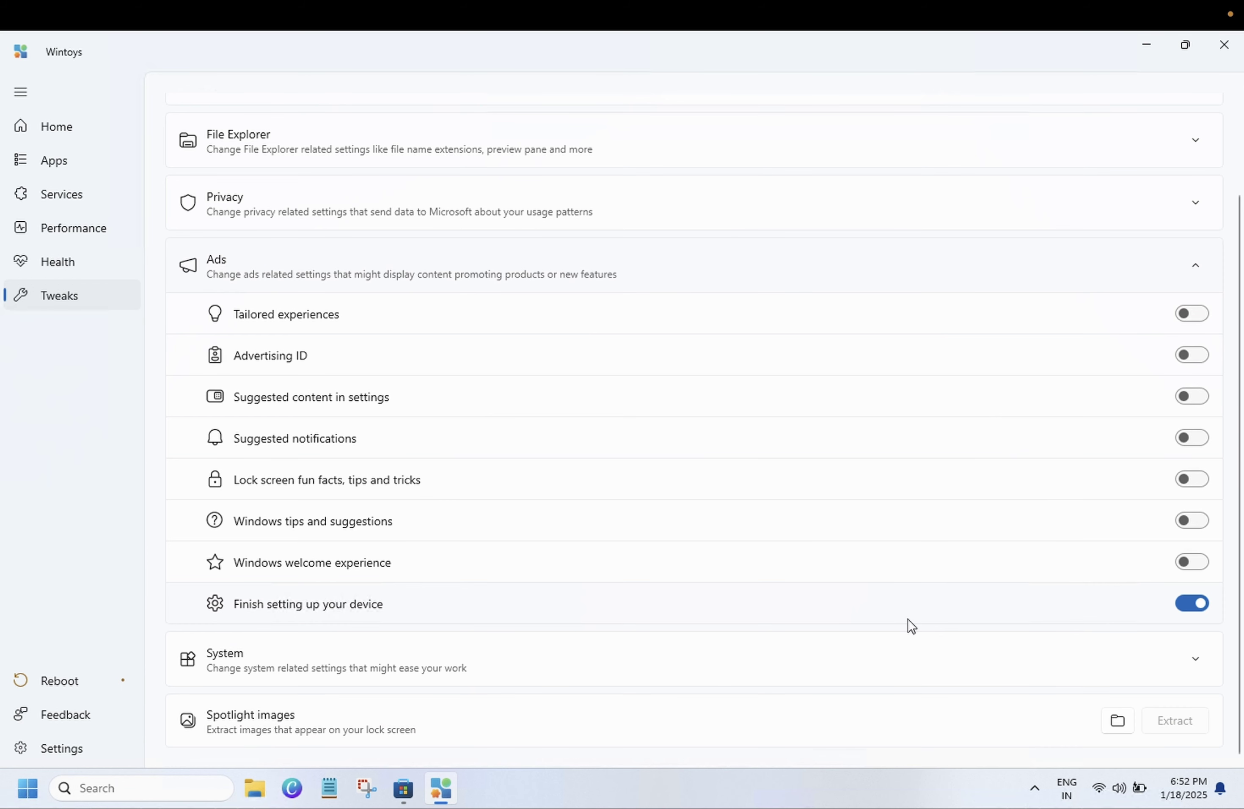
{"action": "scroll", "coordinate": [911, 627], "scroll_direction": "up", "scroll_amount": 1}
{"action": "scroll", "coordinate": [912, 626], "scroll_direction": "down", "scroll_amount": 1}
{"action": "left_click", "coordinate": [1195, 265]}
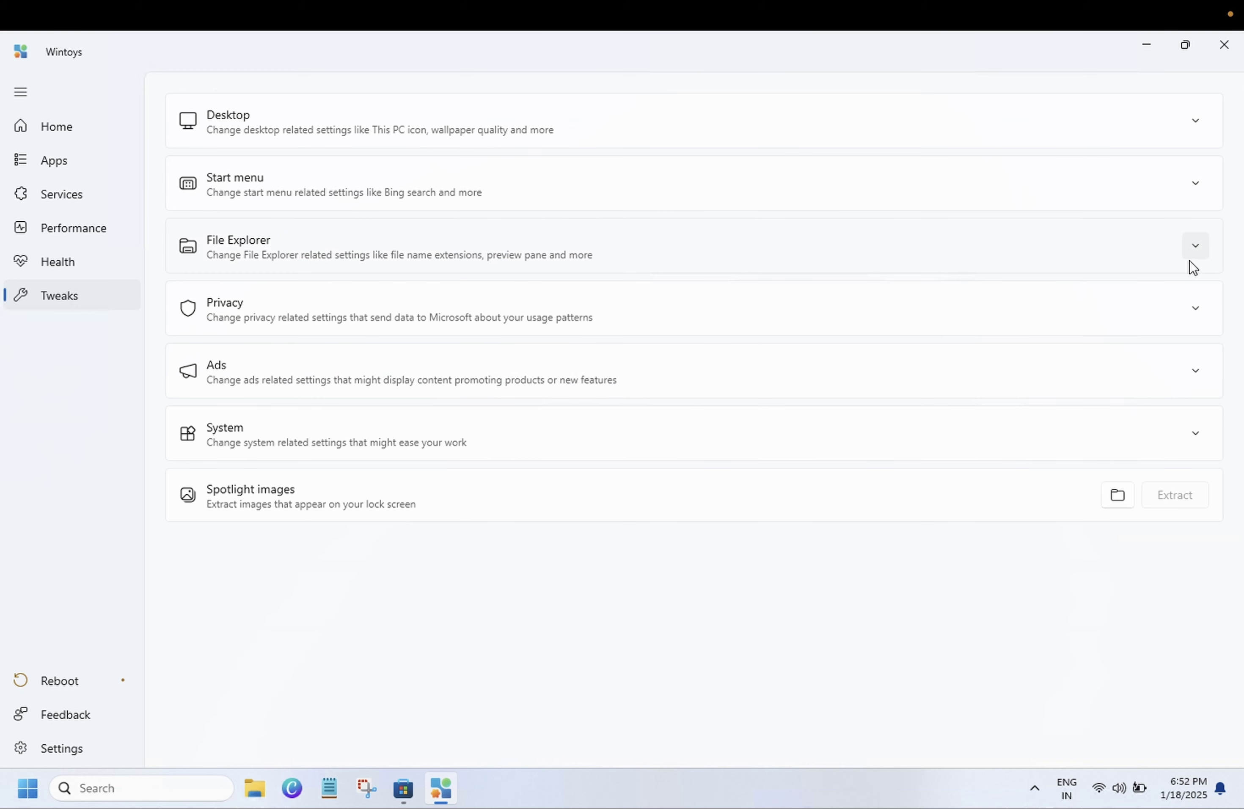
Step: Turn on Clock with seconds and Clipboard history in the System tweaks
{"action": "left_click", "coordinate": [363, 452]}
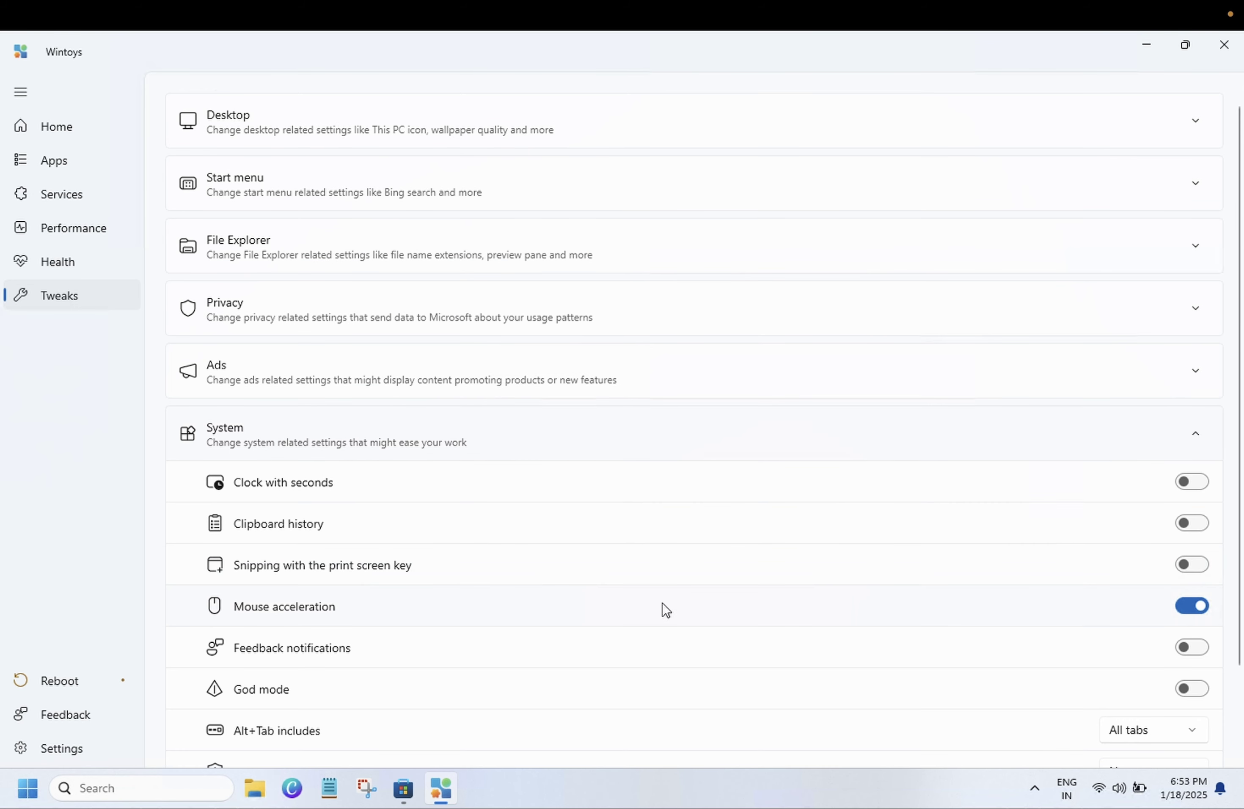
{"action": "scroll", "coordinate": [666, 609], "scroll_direction": "down", "scroll_amount": 2}
{"action": "scroll", "coordinate": [666, 609], "scroll_direction": "up", "scroll_amount": 2}
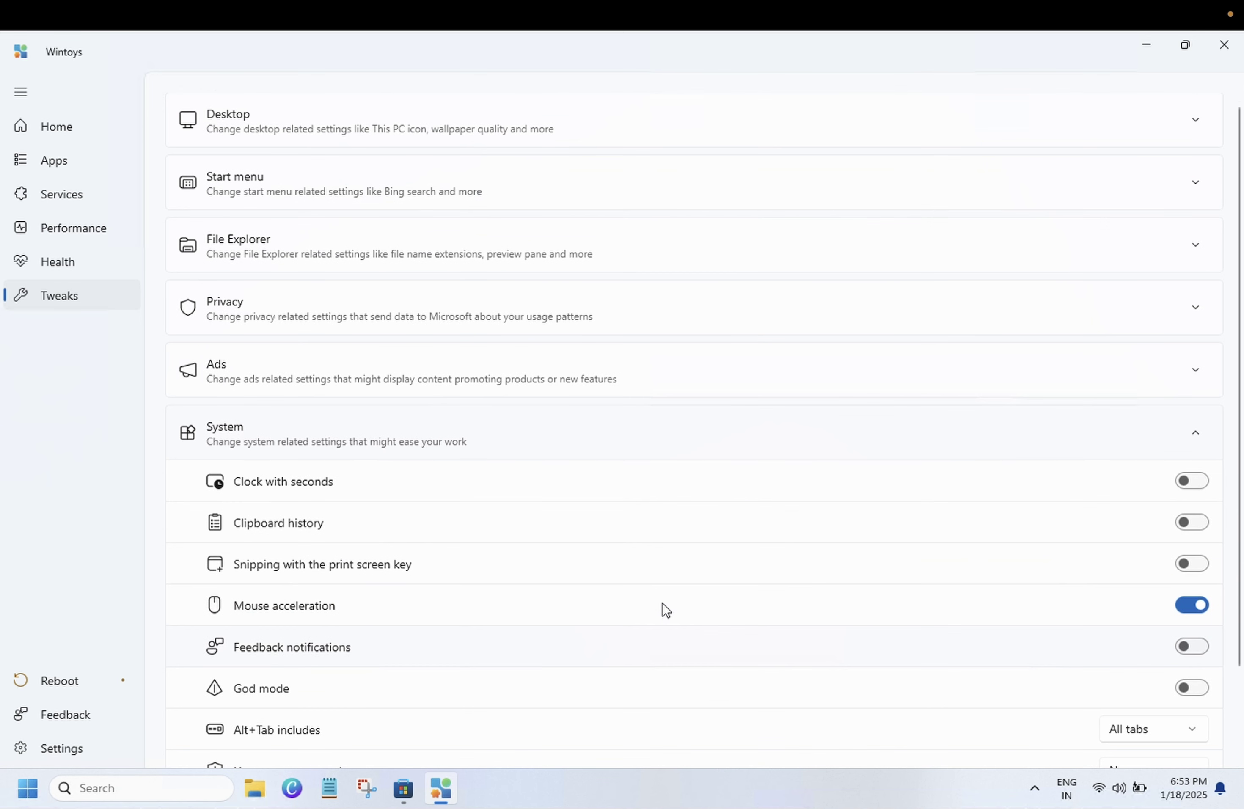
{"action": "scroll", "coordinate": [842, 669], "scroll_direction": "down", "scroll_amount": 3}
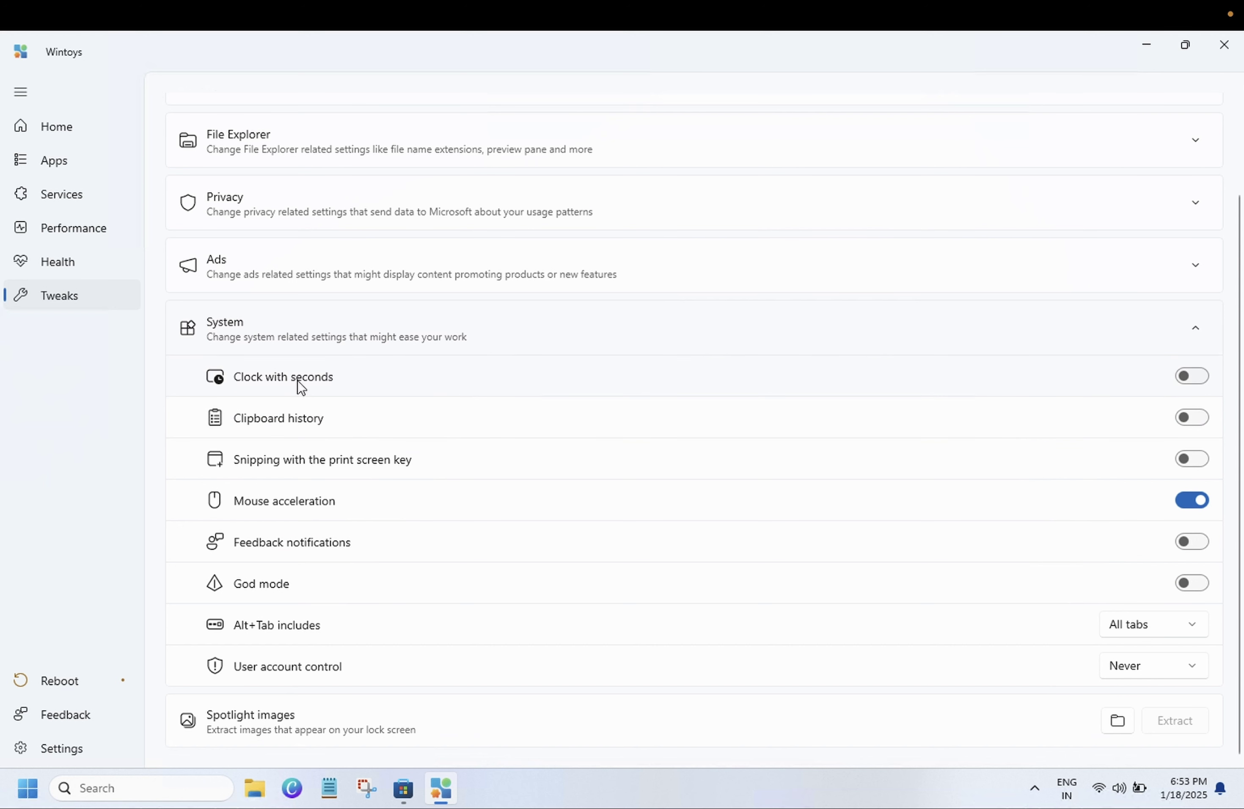
{"action": "left_click", "coordinate": [1190, 376]}
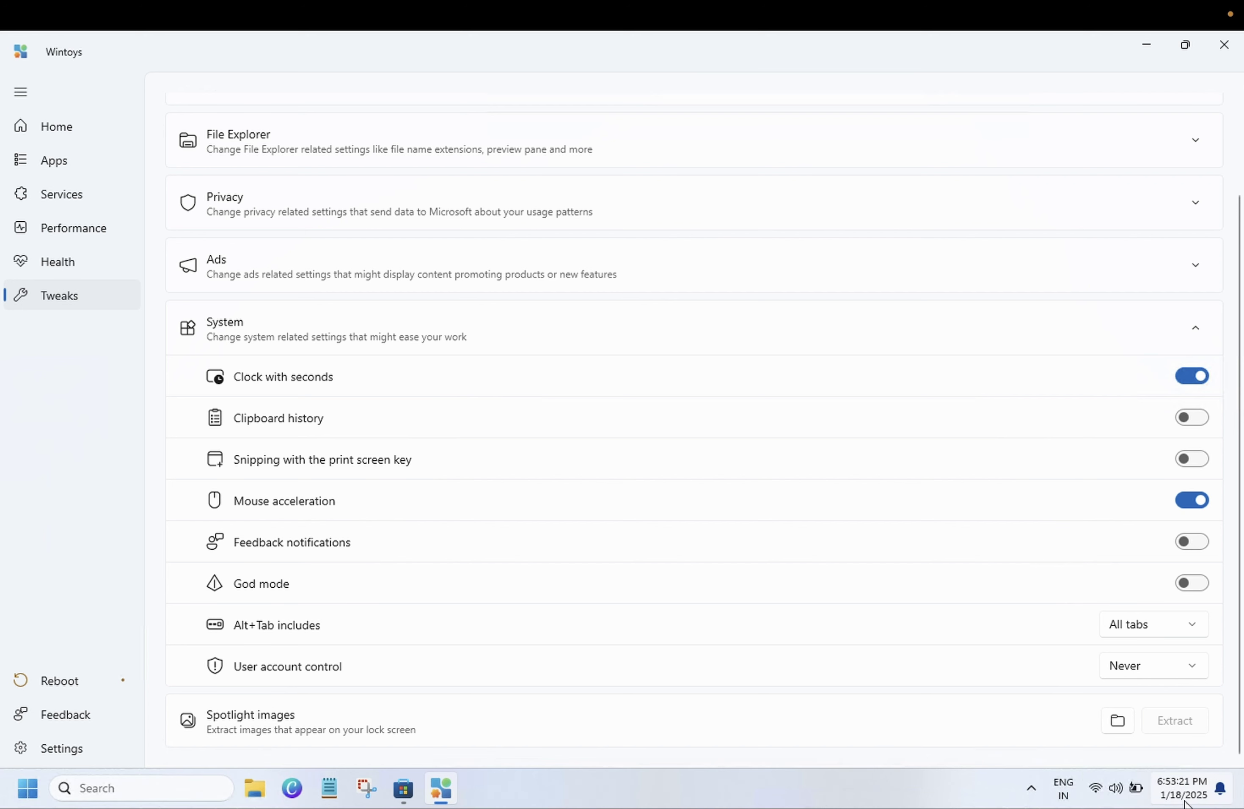
{"action": "mouse_move", "coordinate": [1181, 790]}
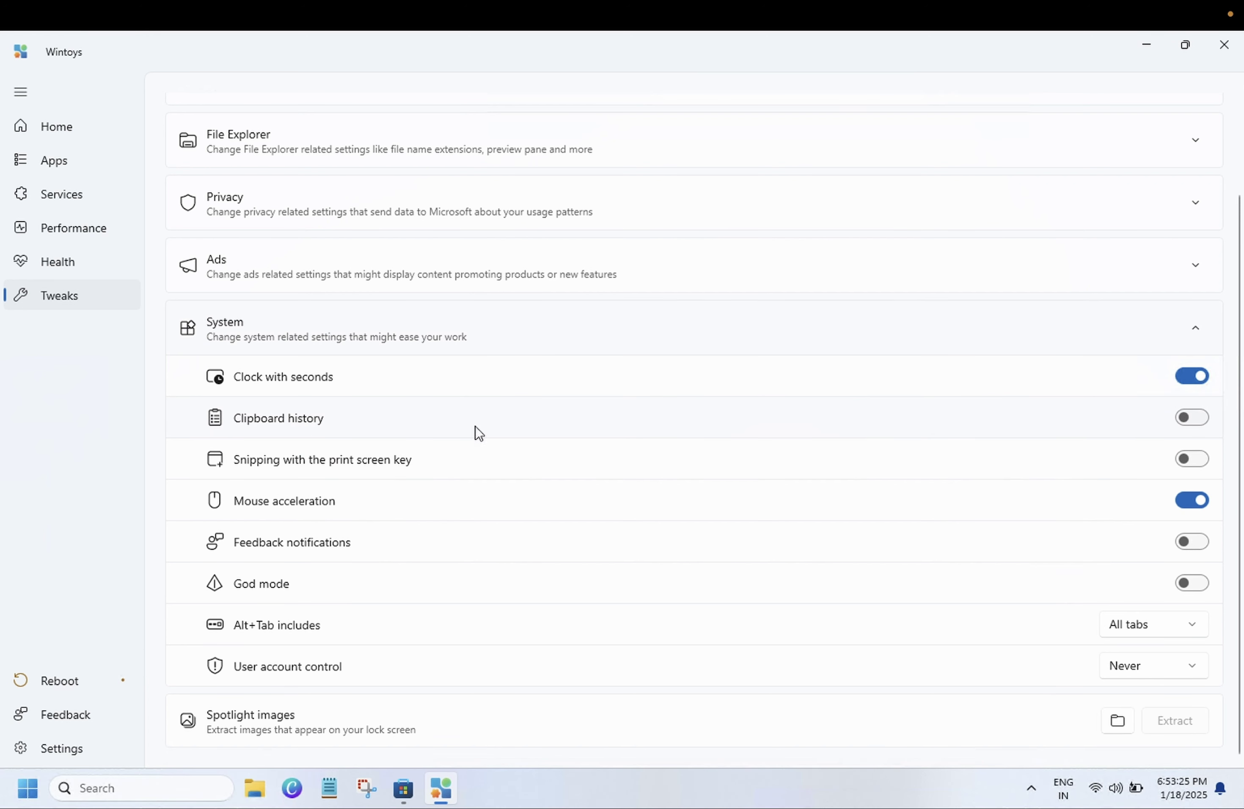
{"action": "left_click", "coordinate": [1196, 425]}
Step: View the User account control choices in the System tweaks, collapse that group, and close Wintoys
{"action": "left_click", "coordinate": [1141, 668]}
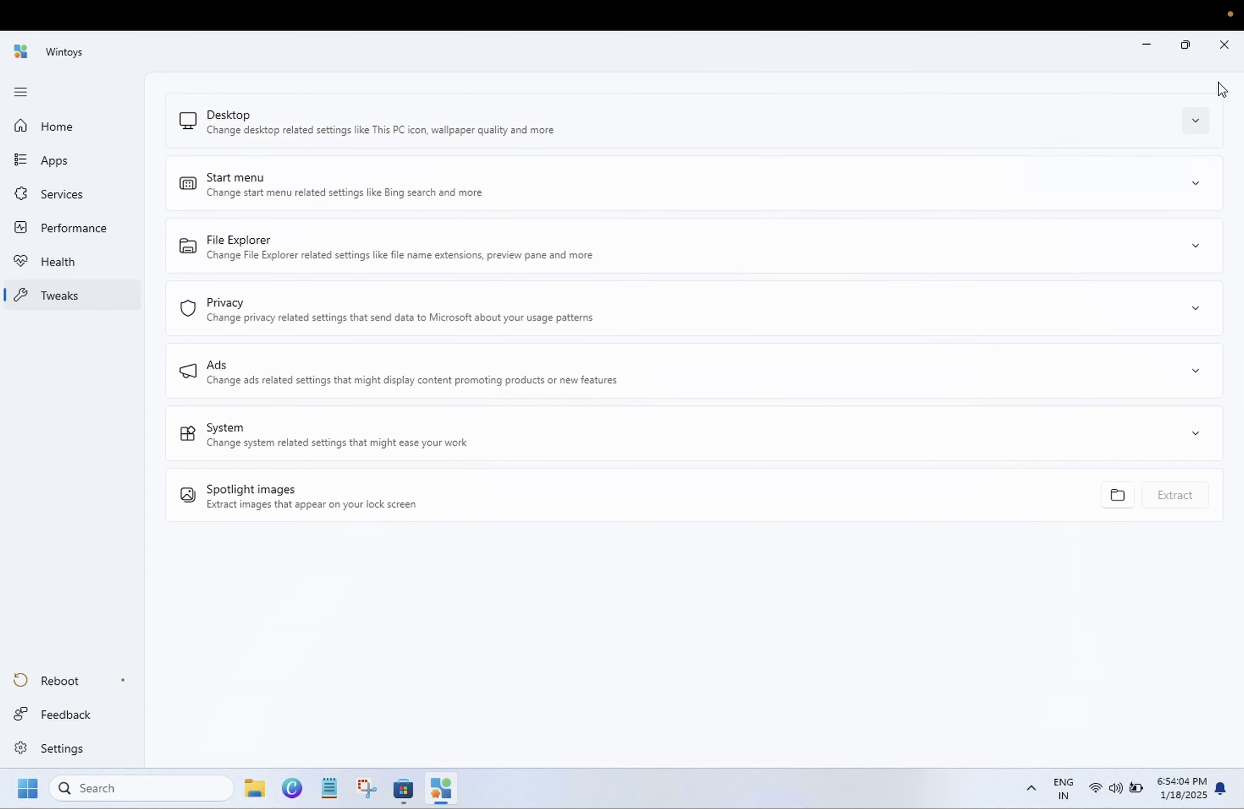
{"action": "left_click", "coordinate": [1224, 57]}
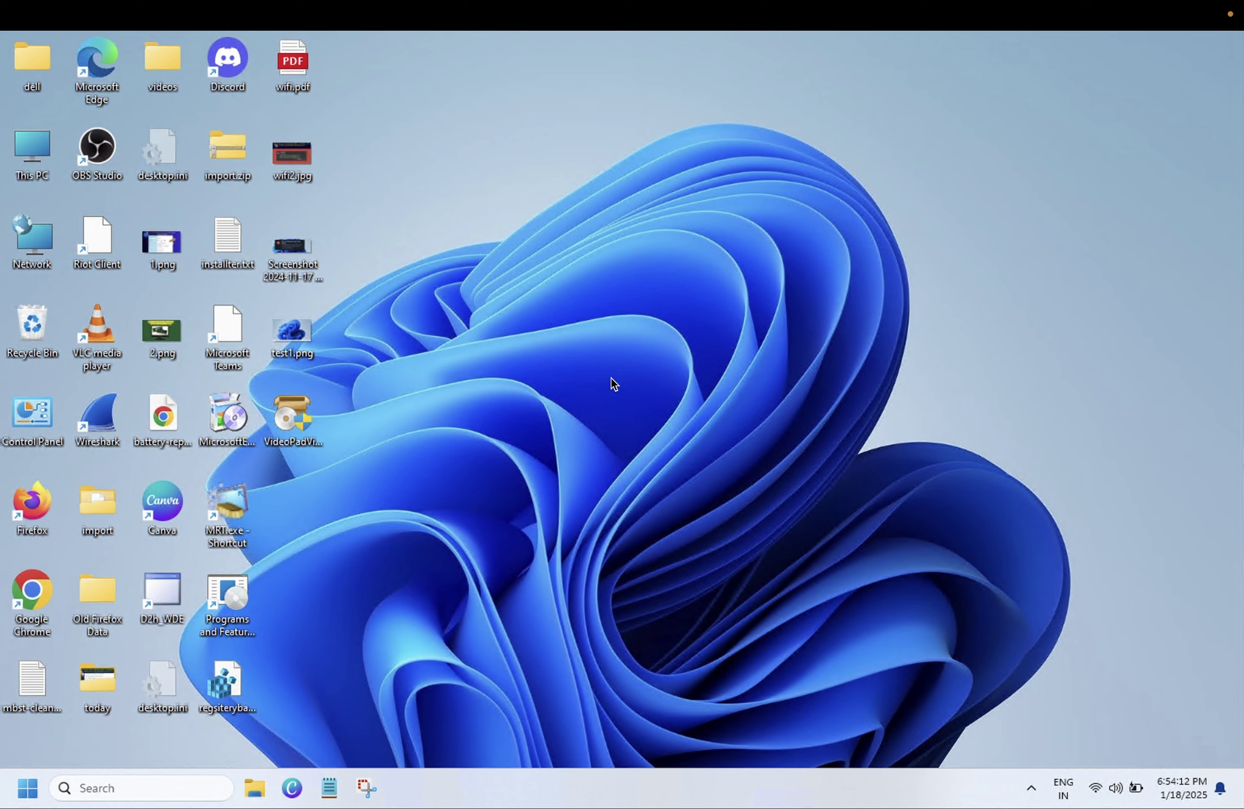